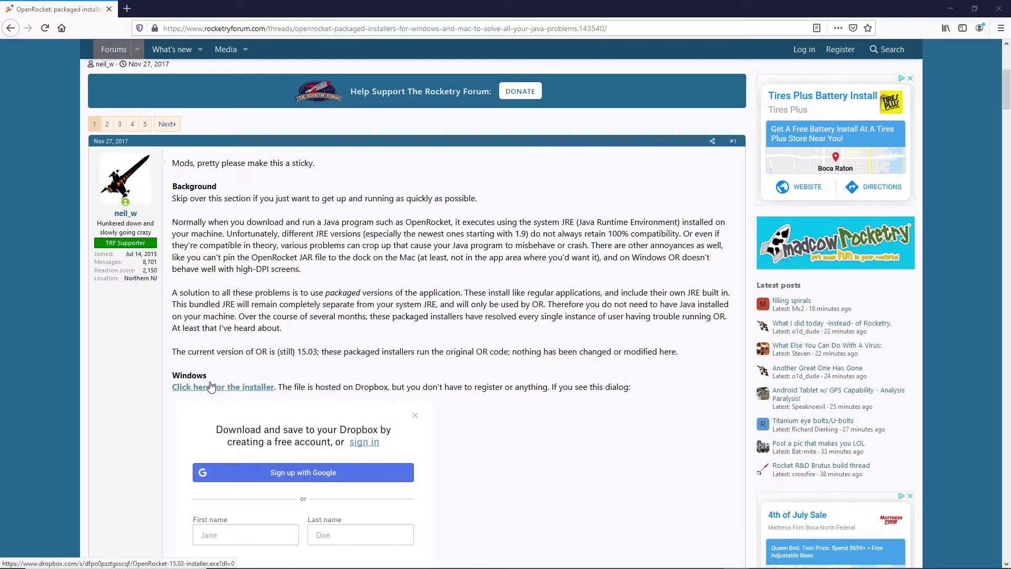
Read the packaged-installers post, highlight the Java-version note, and follow the Windows installer link
{"action": "scroll", "coordinate": [513, 366], "scroll_direction": "down", "scroll_amount": 7}
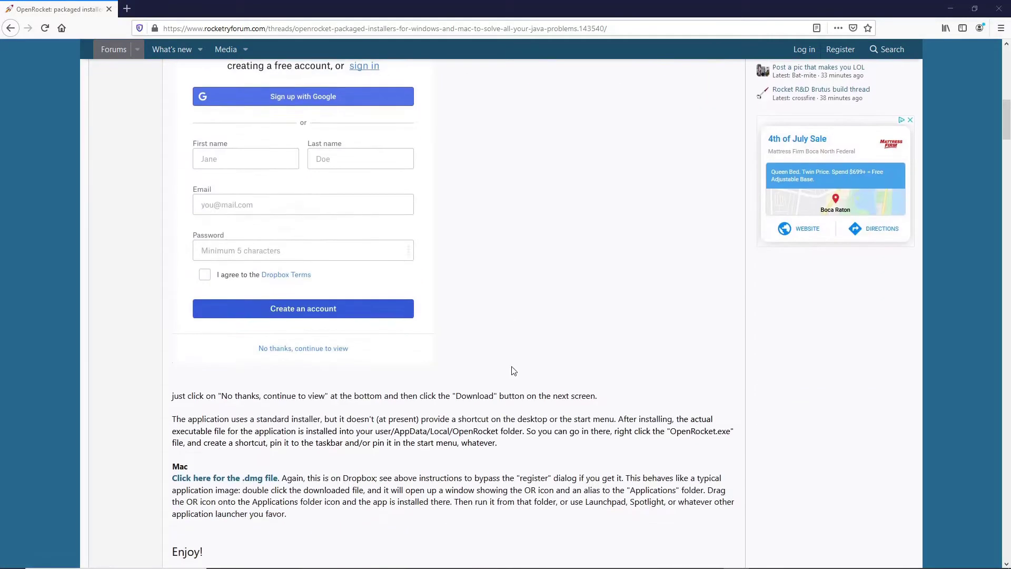
{"action": "scroll", "coordinate": [403, 388], "scroll_direction": "down", "scroll_amount": 2}
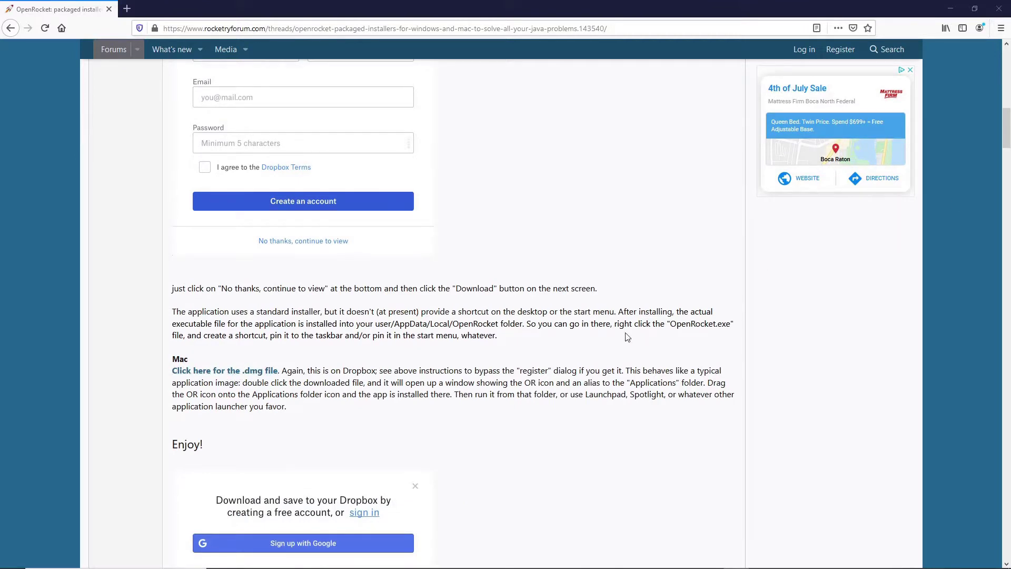
{"action": "scroll", "coordinate": [627, 337], "scroll_direction": "up", "scroll_amount": 8}
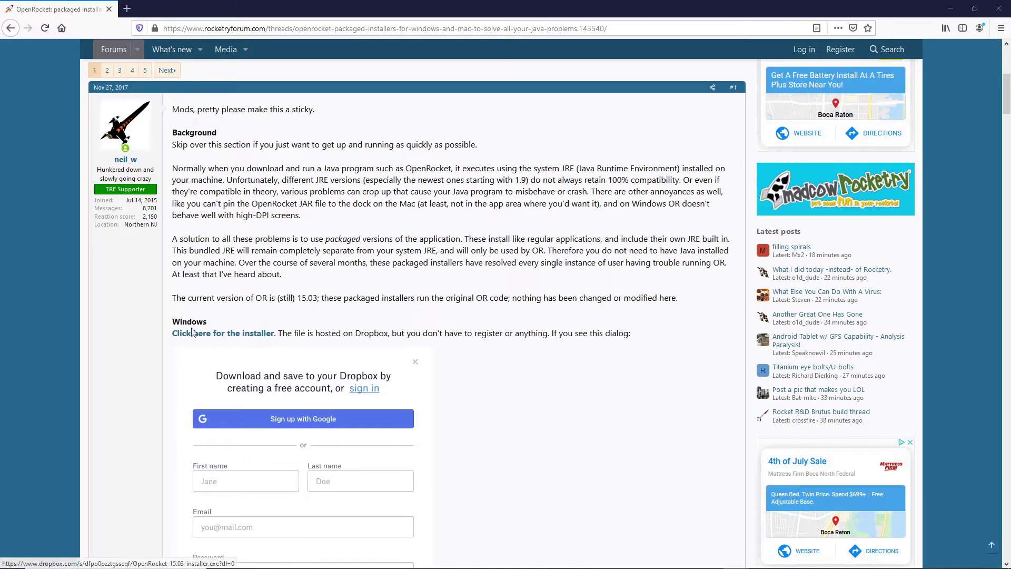
{"action": "double_click", "coordinate": [208, 323]}
{"action": "left_click", "coordinate": [257, 323]}
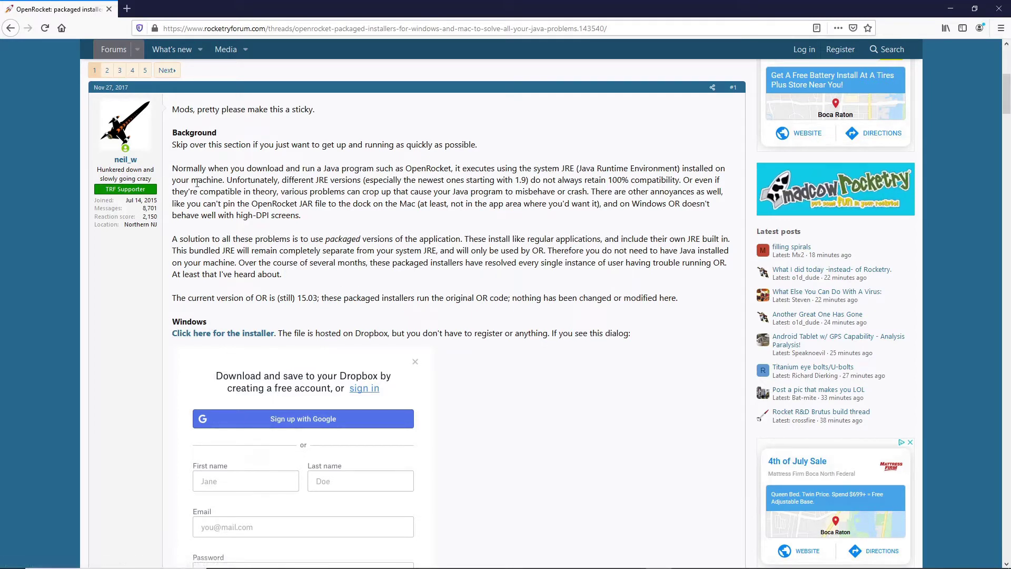
{"action": "left_click_drag", "start_coordinate": [175, 169], "coordinate": [418, 219]}
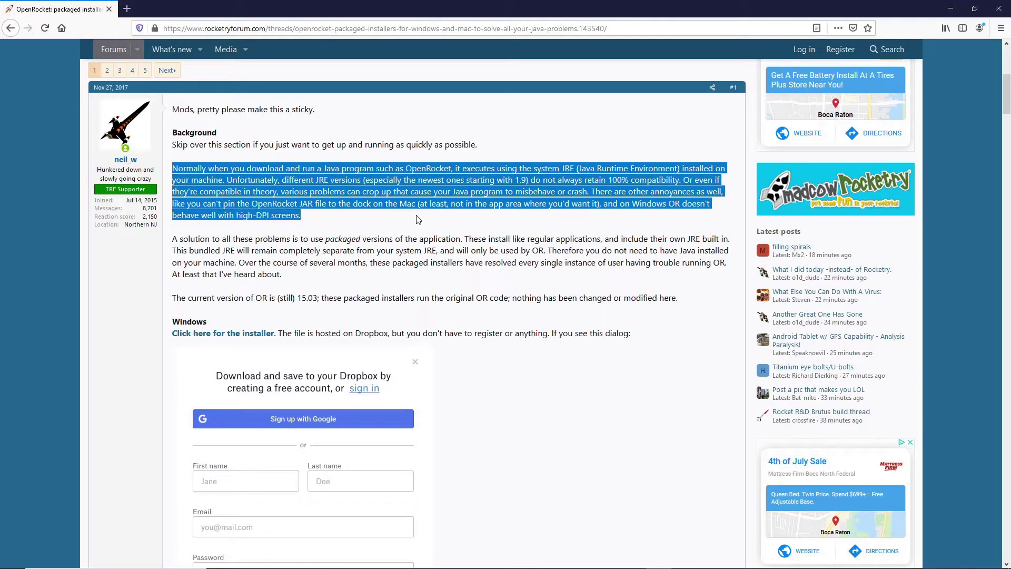
{"action": "left_click", "coordinate": [253, 333]}
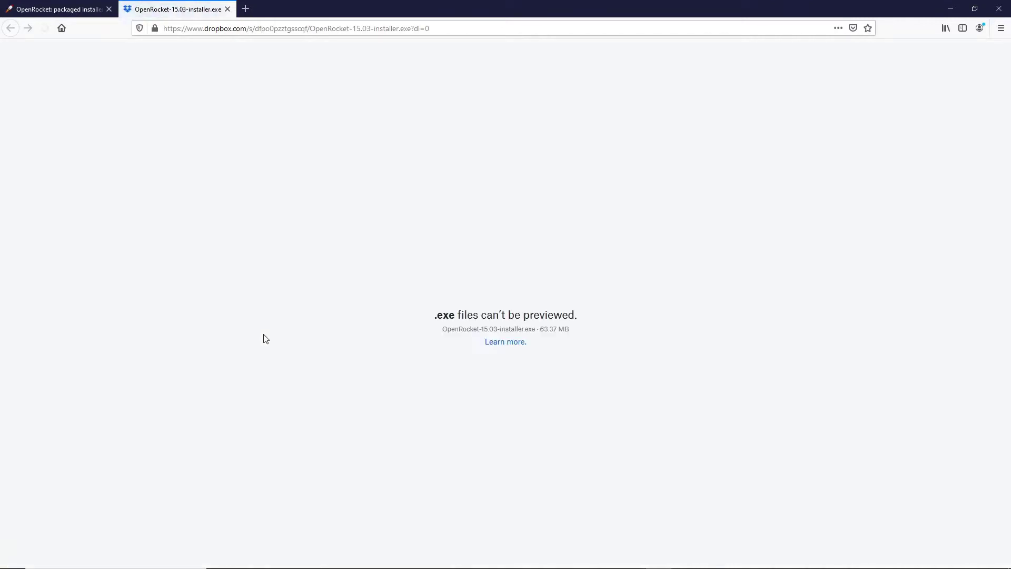
Close the 'Save it for later in Dropbox' prompt on the installer tab and minimise Firefox
{"action": "left_click", "coordinate": [80, 4]}
{"action": "scroll", "coordinate": [248, 253], "scroll_direction": "down", "scroll_amount": 5}
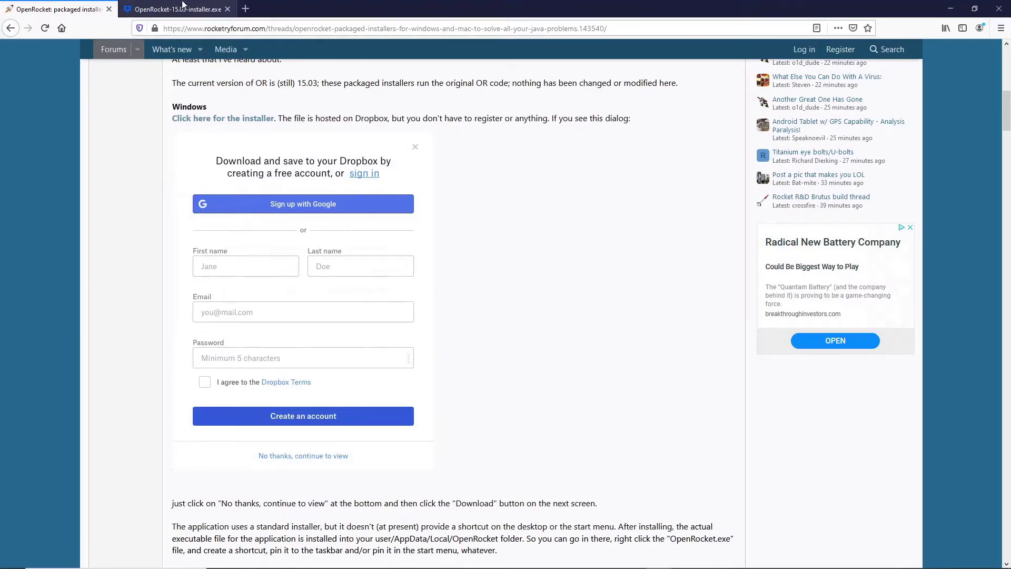
{"action": "left_click", "coordinate": [183, 4]}
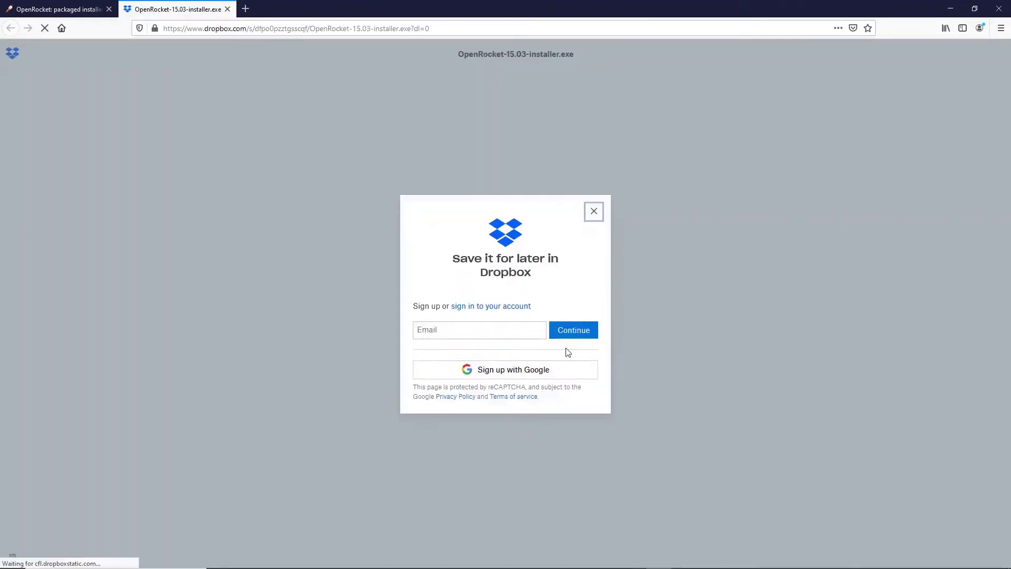
{"action": "left_click", "coordinate": [593, 216]}
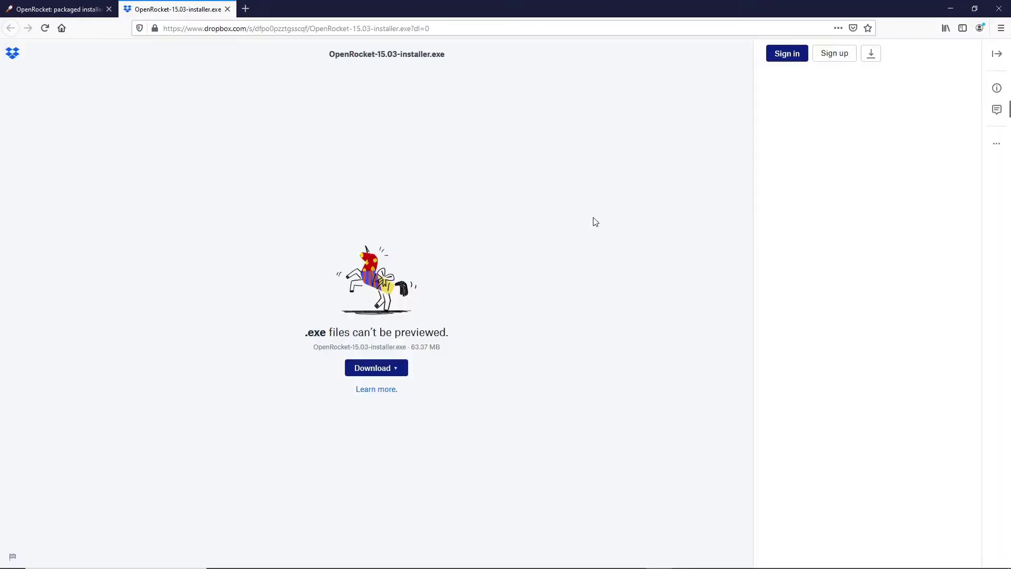
{"action": "left_click", "coordinate": [948, 5]}
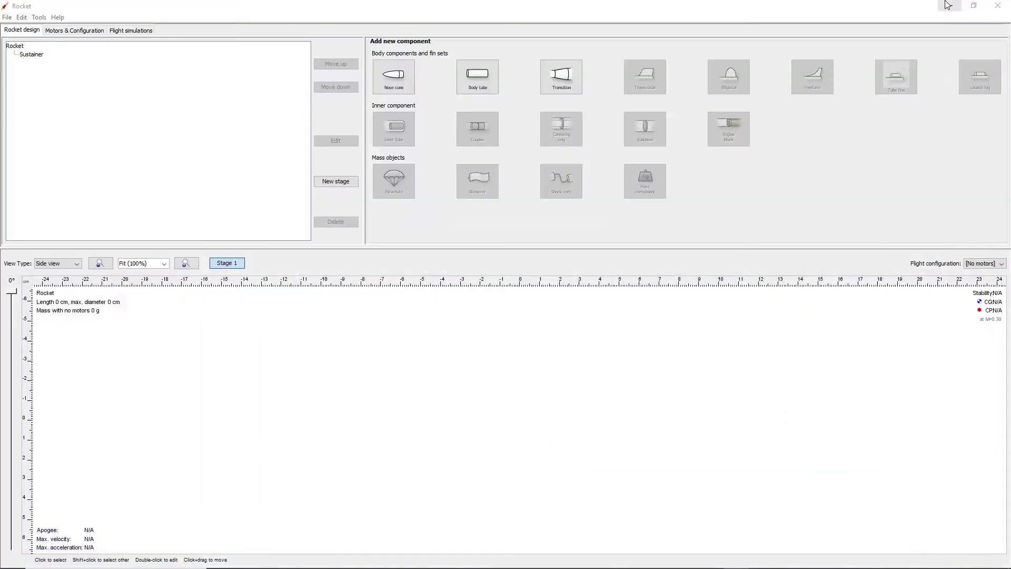
{"action": "left_click", "coordinate": [388, 92]}
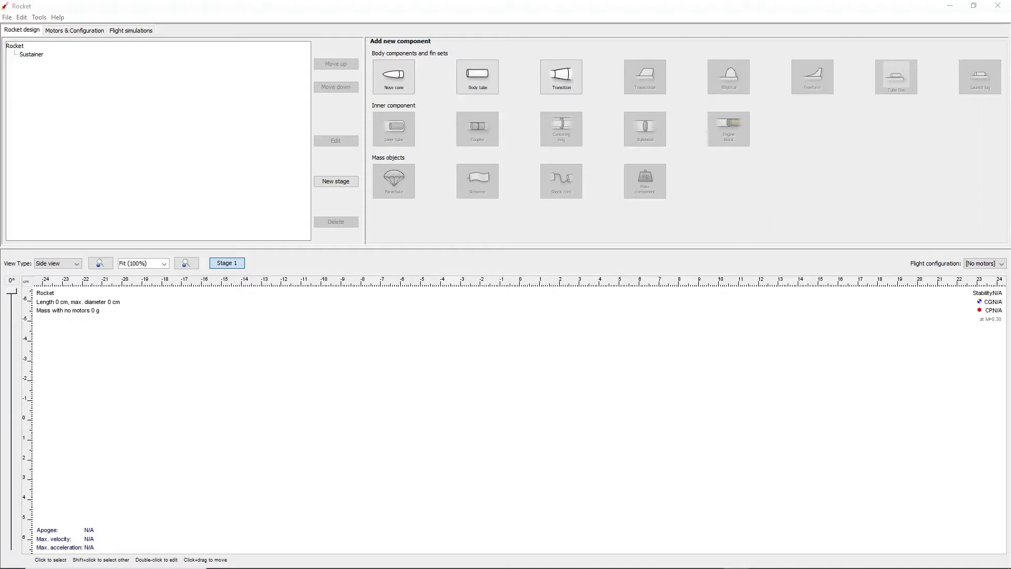
{"action": "left_click", "coordinate": [691, 154]}
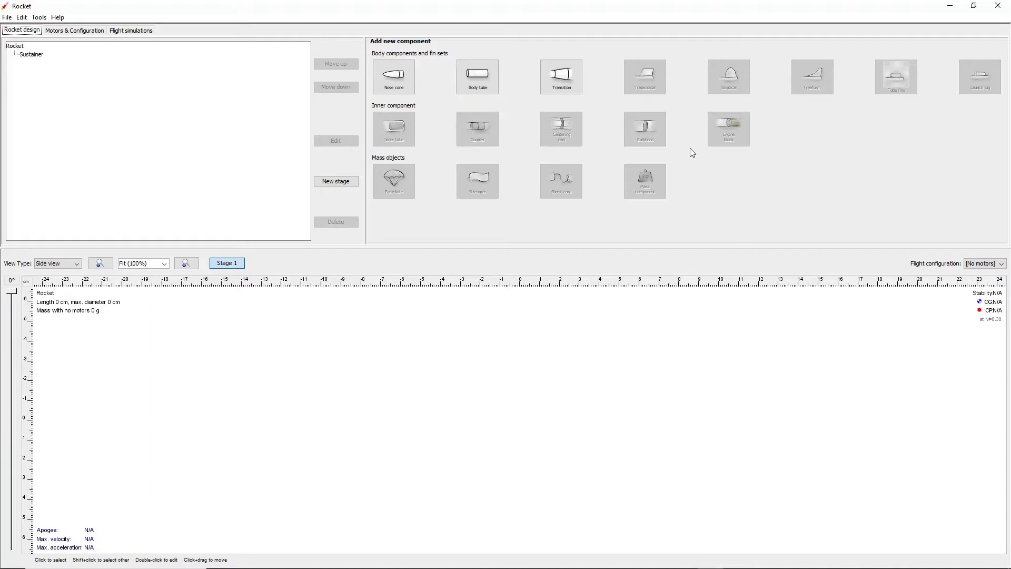
Add an ogive nose cone 22.9 cm long with a manual 6.6 cm base diameter
{"action": "left_click", "coordinate": [401, 77]}
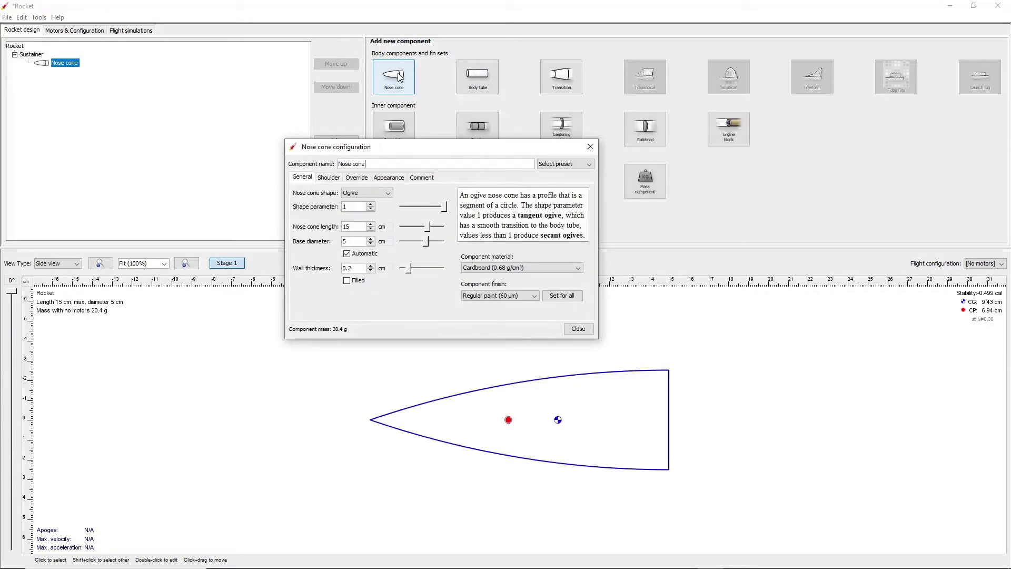
{"action": "left_click_drag", "start_coordinate": [424, 151], "coordinate": [516, 161]}
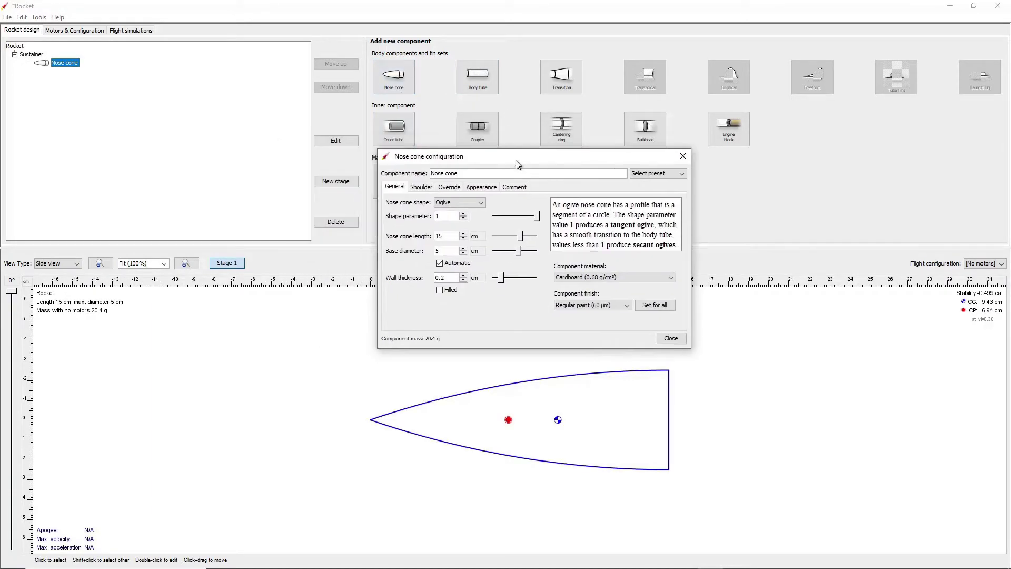
{"action": "left_click", "coordinate": [459, 205]}
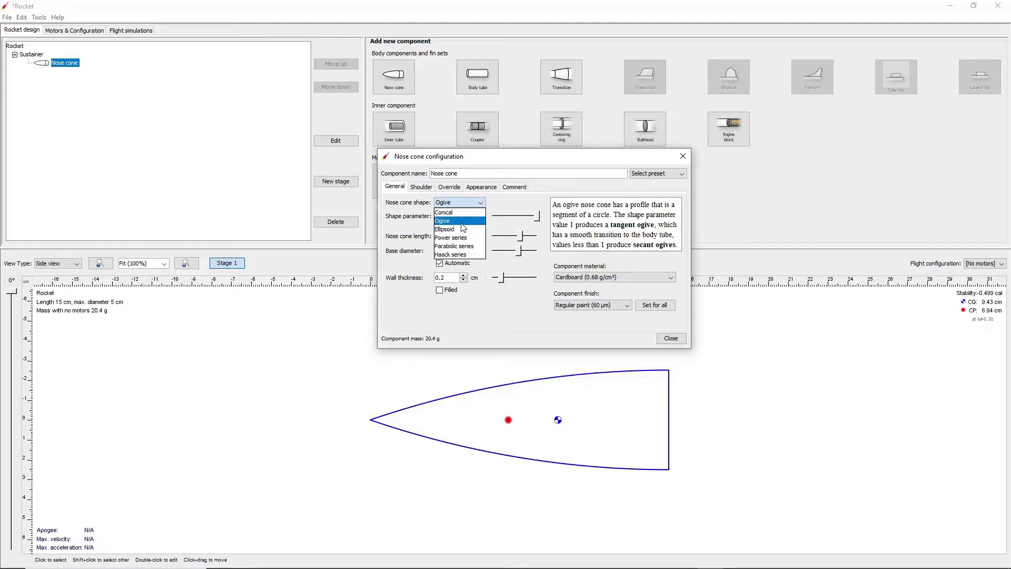
{"action": "left_click", "coordinate": [461, 221]}
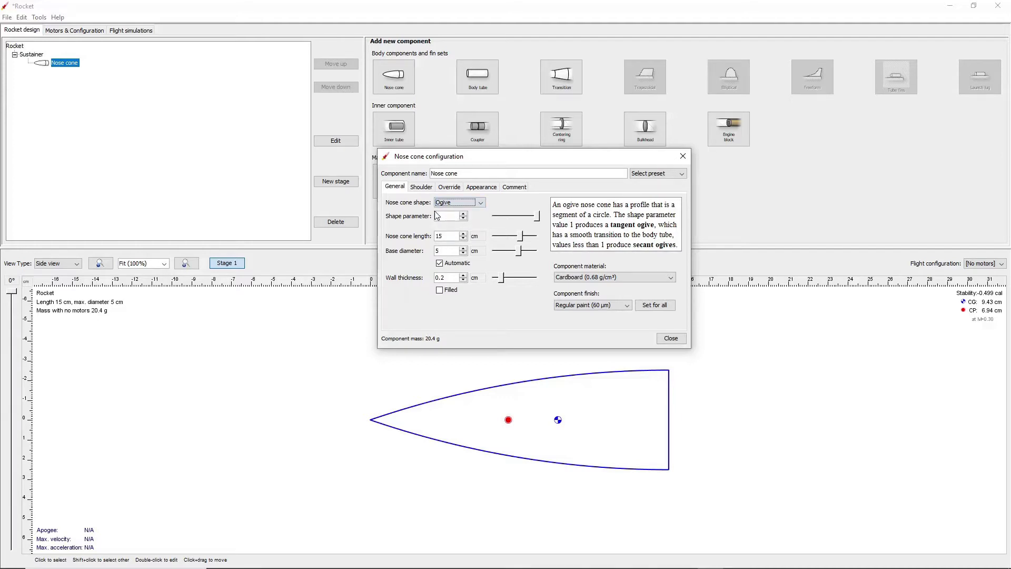
{"action": "left_click", "coordinate": [447, 219]}
{"action": "double_click", "coordinate": [444, 237]}
{"action": "type", "text": "22.9"}
{"action": "left_click", "coordinate": [444, 251]}
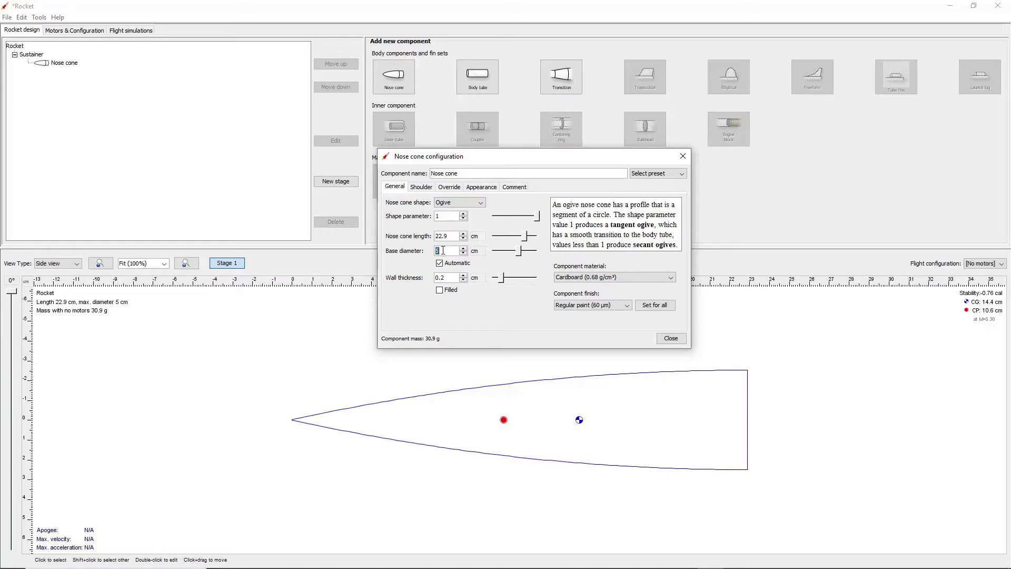
{"action": "key", "text": "Return"}
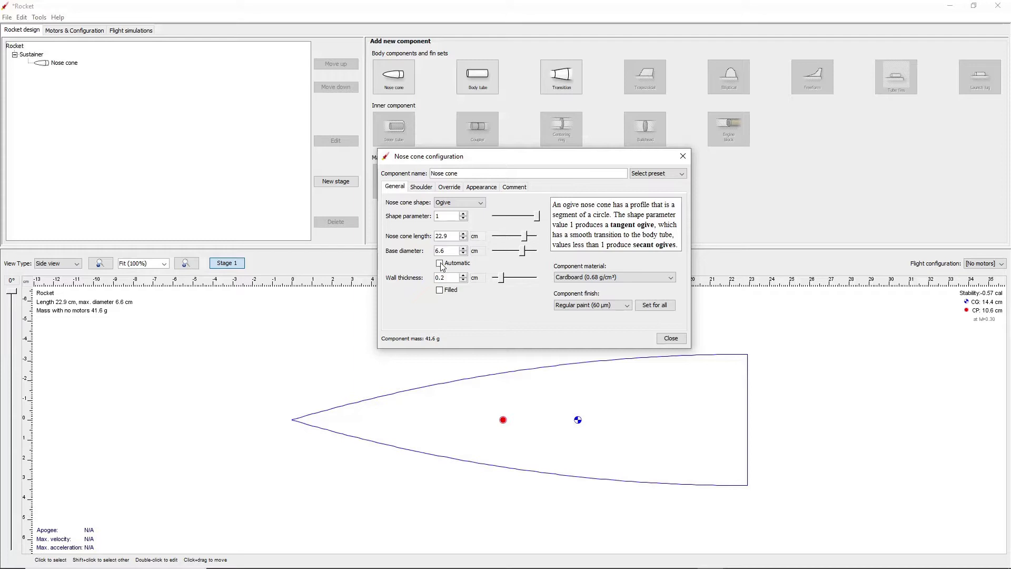
{"action": "double_click", "coordinate": [443, 266]}
Give the nose cone 0.318 cm walls, Polystyrene material and Regular paint finish
{"action": "left_click", "coordinate": [448, 278]}
{"action": "type", "text": "0.318"}
{"action": "key", "text": "Return"}
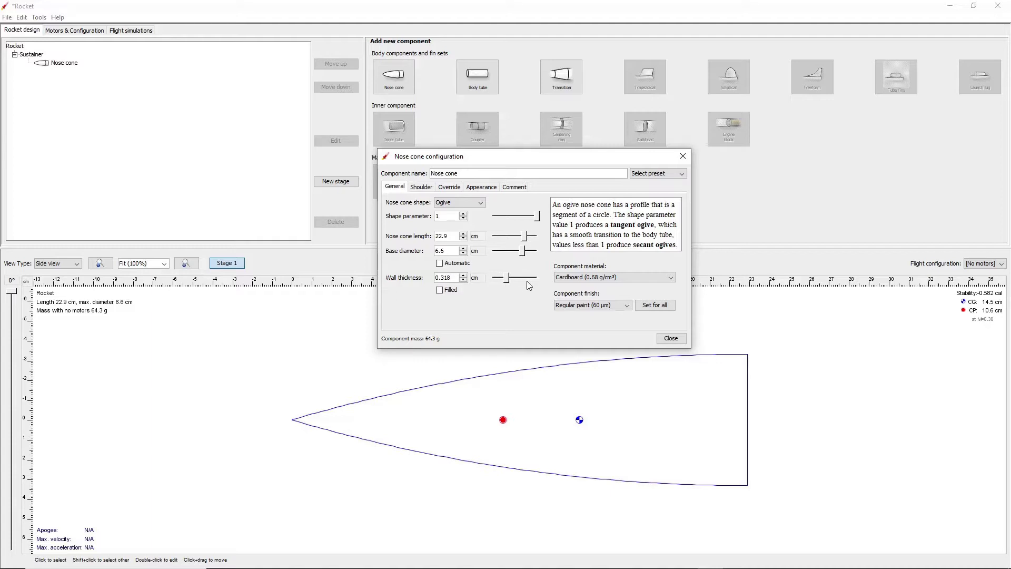
{"action": "left_click", "coordinate": [575, 278]}
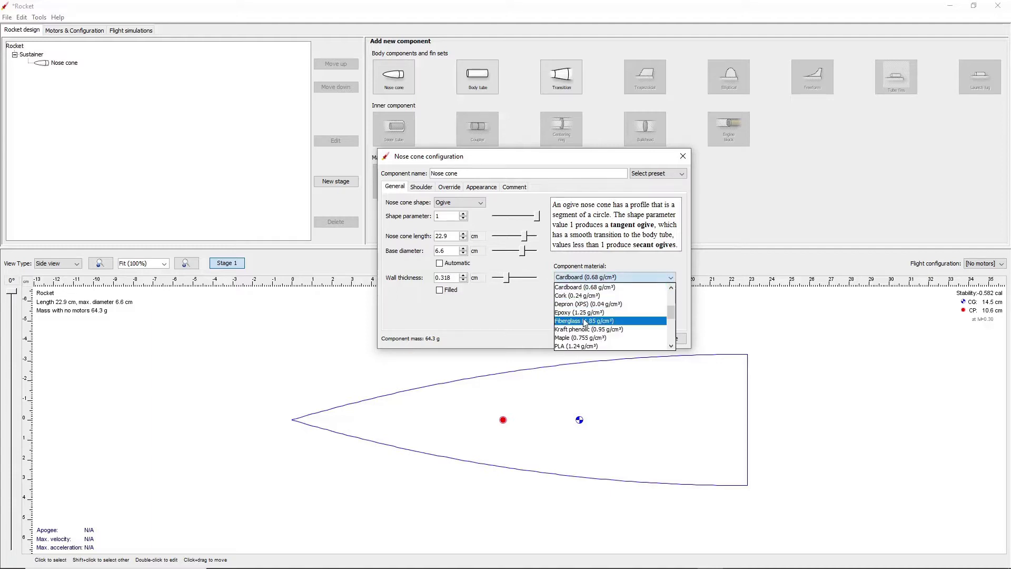
{"action": "scroll", "coordinate": [584, 319], "scroll_direction": "down", "scroll_amount": 2}
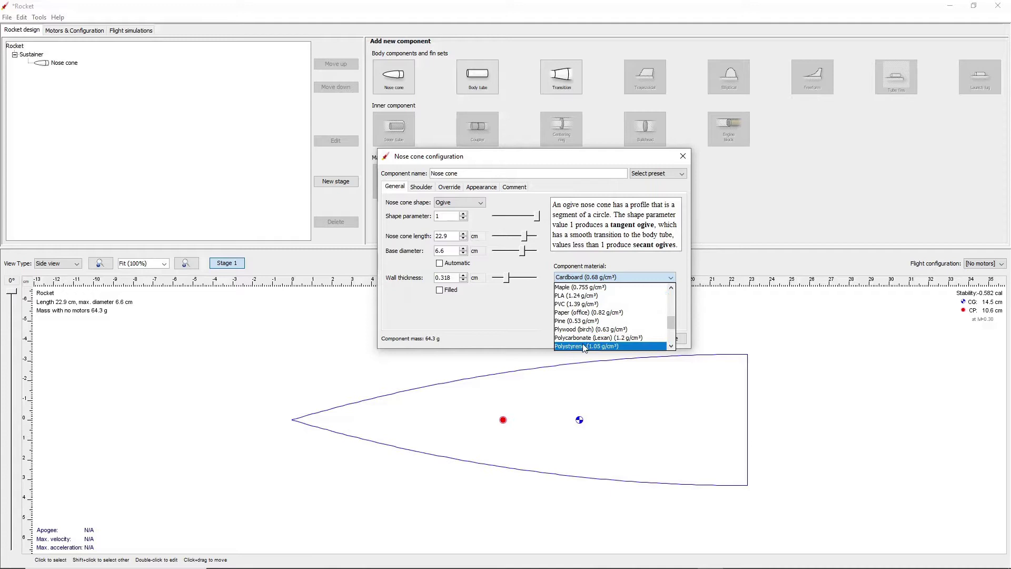
{"action": "left_click", "coordinate": [583, 345]}
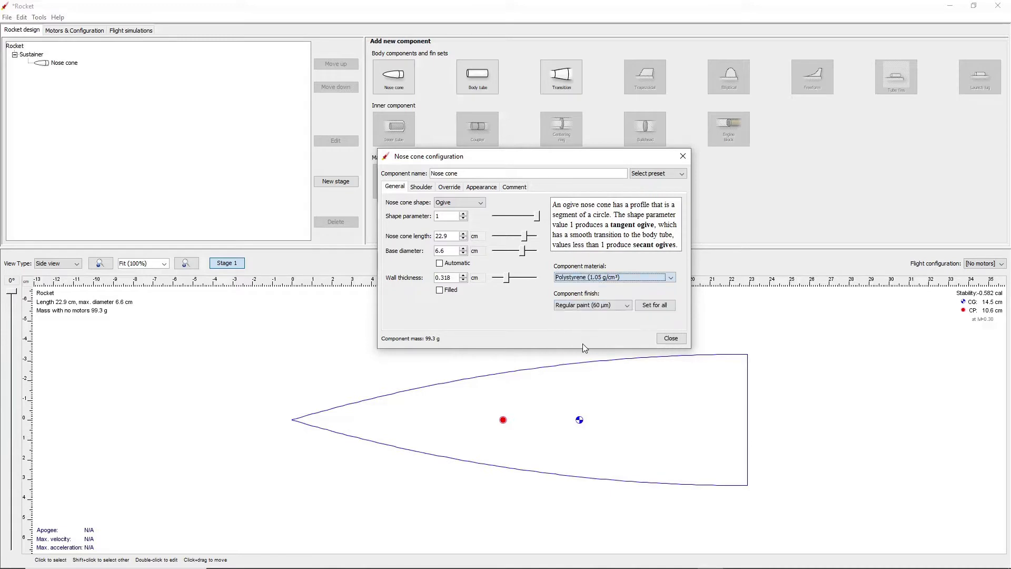
{"action": "left_click", "coordinate": [593, 307]}
{"action": "left_click", "coordinate": [593, 308]}
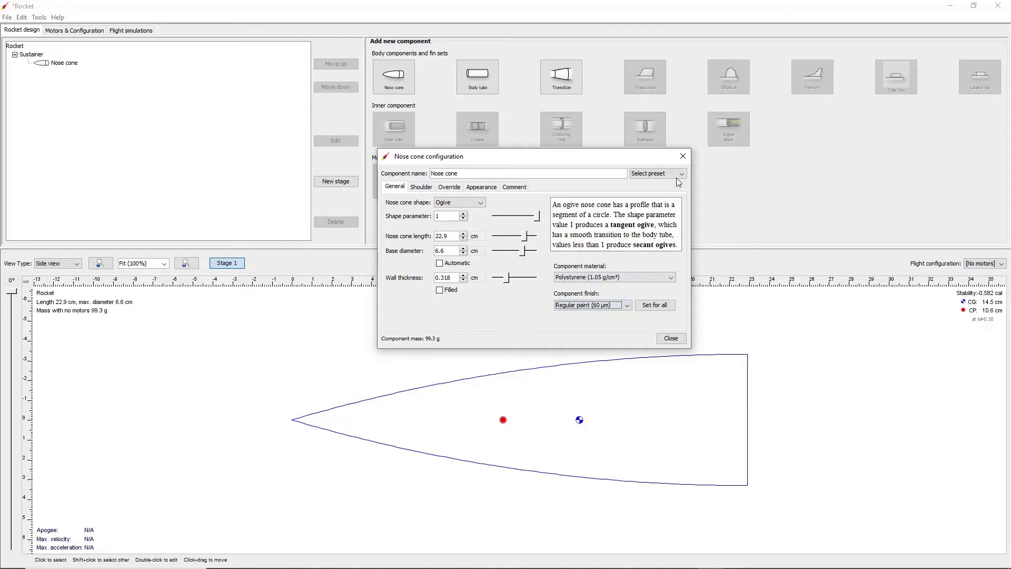
Set the nose cone shoulder to diameter 6.3 cm, length 6.65 cm, thickness 0.15 cm
{"action": "left_click", "coordinate": [419, 189]}
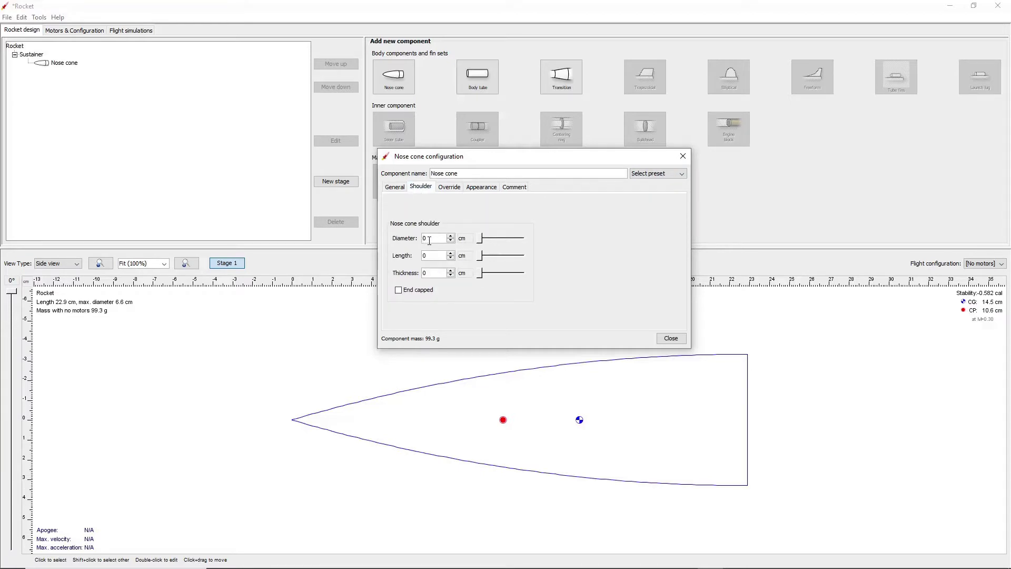
{"action": "double_click", "coordinate": [429, 241]}
{"action": "type", "text": "6.3"}
{"action": "key", "text": "Return"}
{"action": "double_click", "coordinate": [437, 256]}
{"action": "type", "text": "6.65"}
{"action": "key", "text": "Return"}
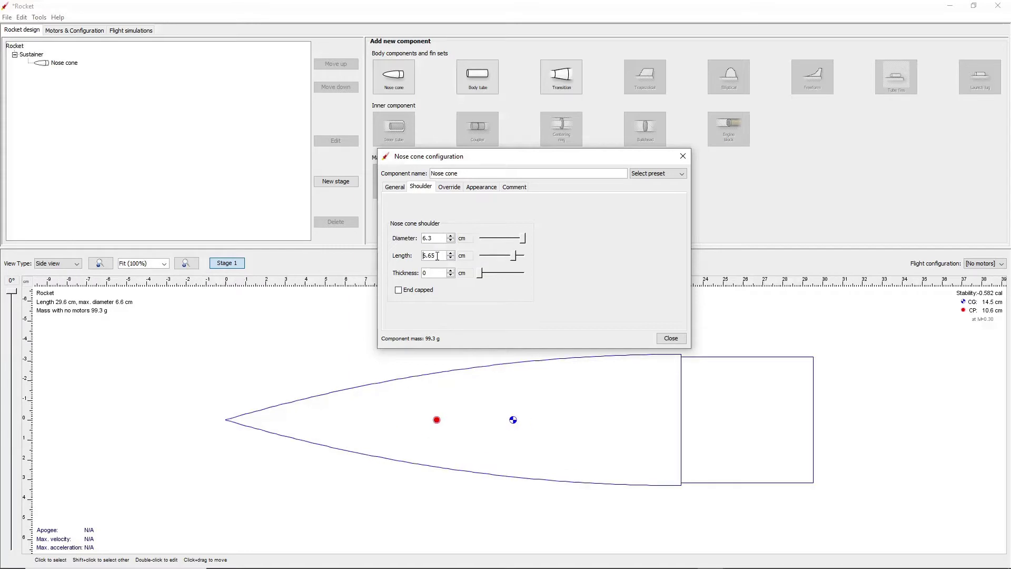
{"action": "left_click", "coordinate": [436, 272]}
{"action": "type", "text": "0.15"}
{"action": "key", "text": "Return"}
Try a 200 g mass and CG override on the nose cone, then turn both overrides off
{"action": "left_click", "coordinate": [451, 188]}
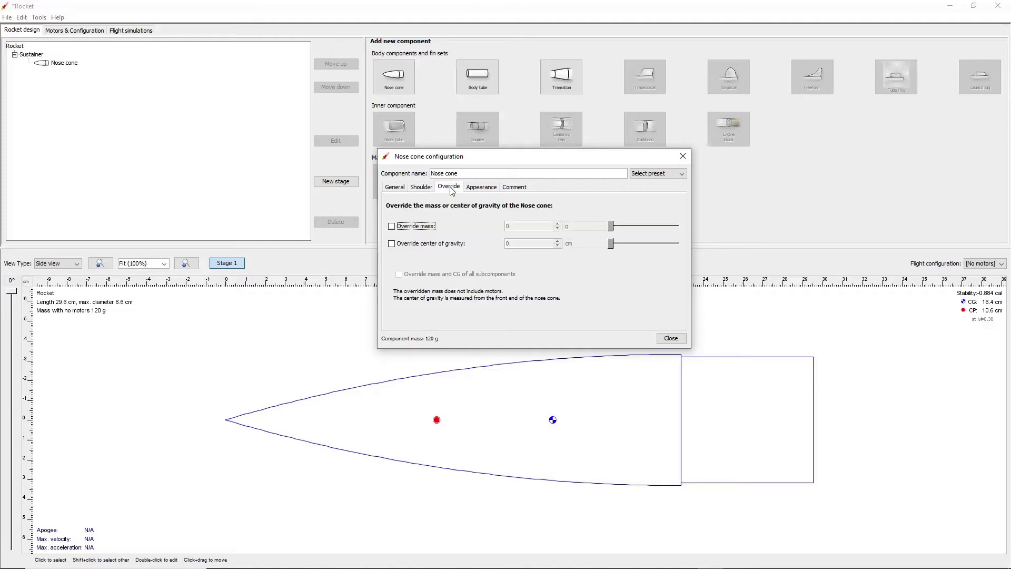
{"action": "left_click", "coordinate": [405, 228]}
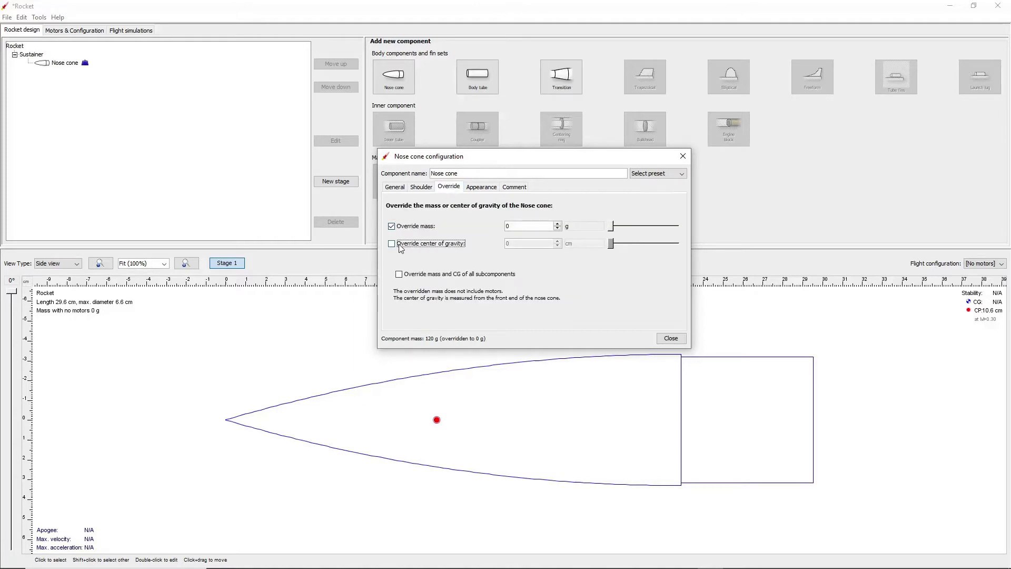
{"action": "left_click", "coordinate": [400, 246]}
{"action": "mouse_move", "coordinate": [611, 226]}
{"action": "left_mouse_down"}
{"action": "mouse_move", "coordinate": [660, 227]}
{"action": "mouse_move", "coordinate": [643, 244]}
{"action": "mouse_move", "coordinate": [672, 244]}
{"action": "left_mouse_up"}
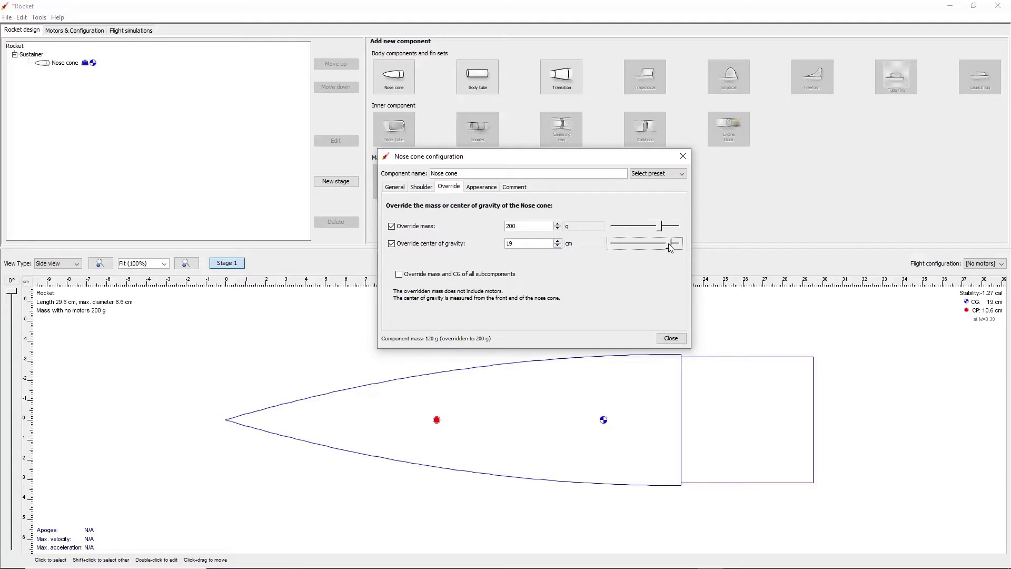
{"action": "left_click", "coordinate": [412, 246]}
{"action": "left_click", "coordinate": [415, 227]}
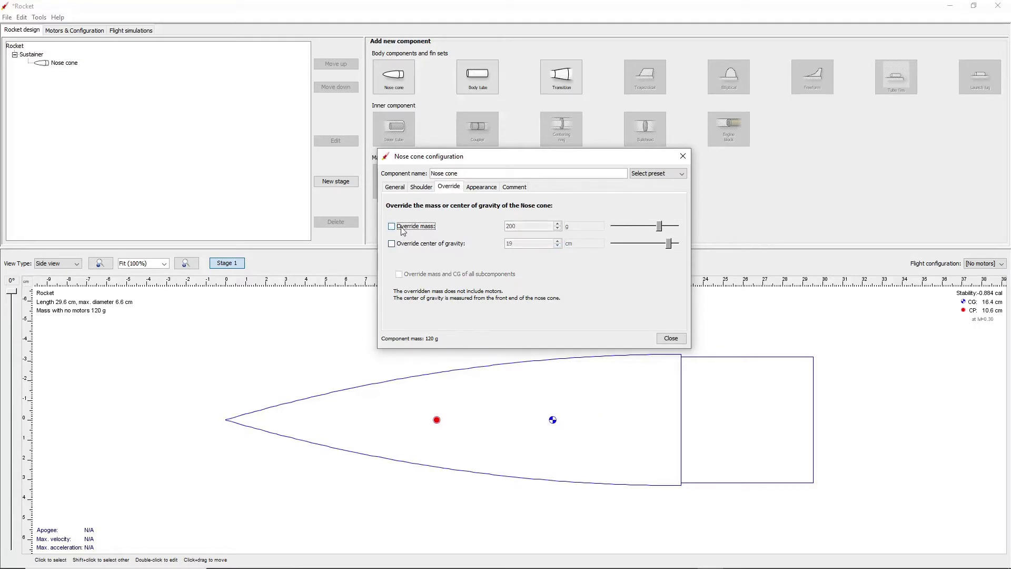
Try a dark red colour and texture options, then restore the nose cone's default colour and appearance
{"action": "left_click", "coordinate": [488, 188]}
{"action": "left_click", "coordinate": [475, 204]}
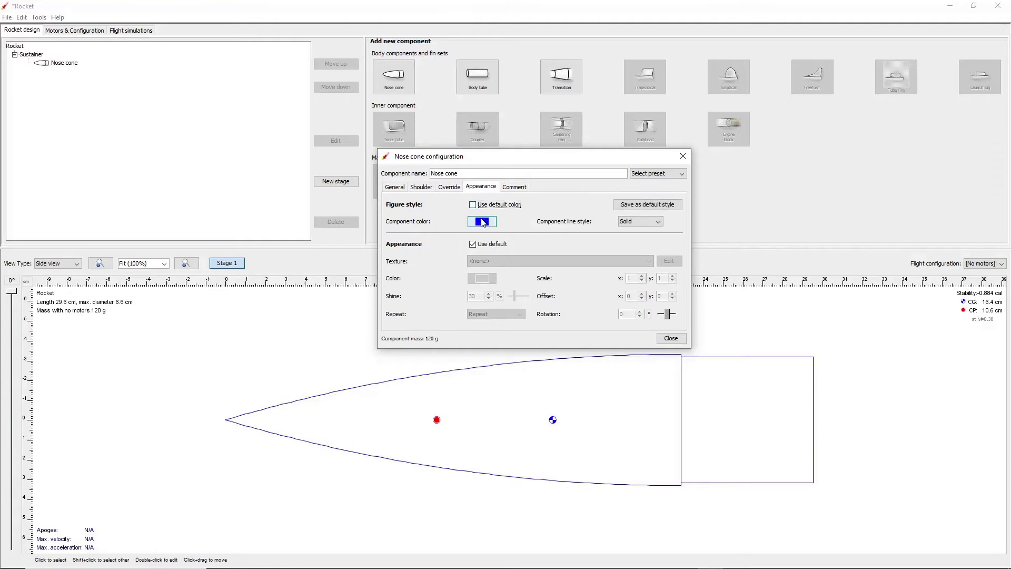
{"action": "left_click", "coordinate": [483, 223]}
{"action": "left_click", "coordinate": [524, 256]}
{"action": "left_click", "coordinate": [499, 355]}
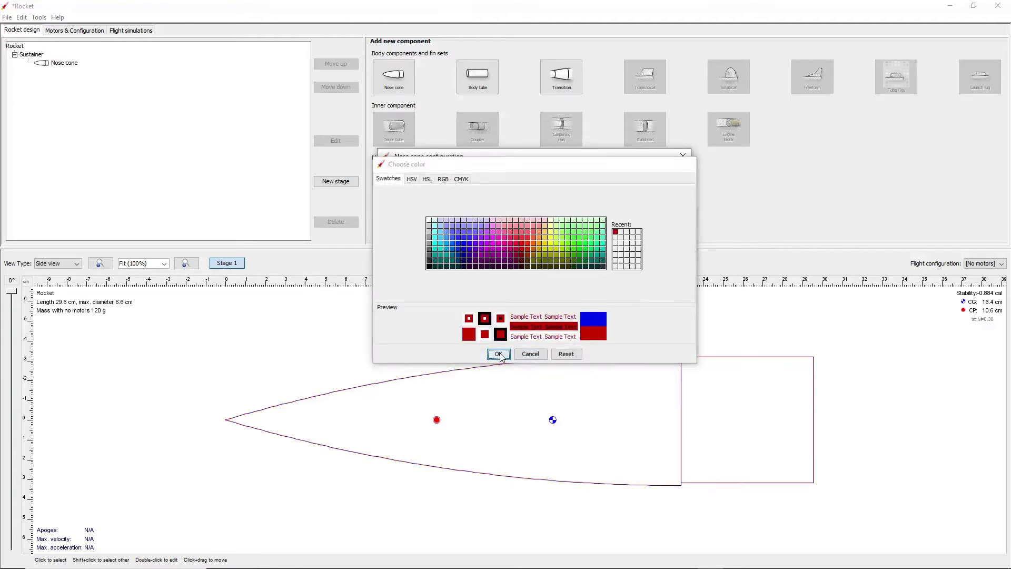
{"action": "left_click", "coordinate": [480, 208]}
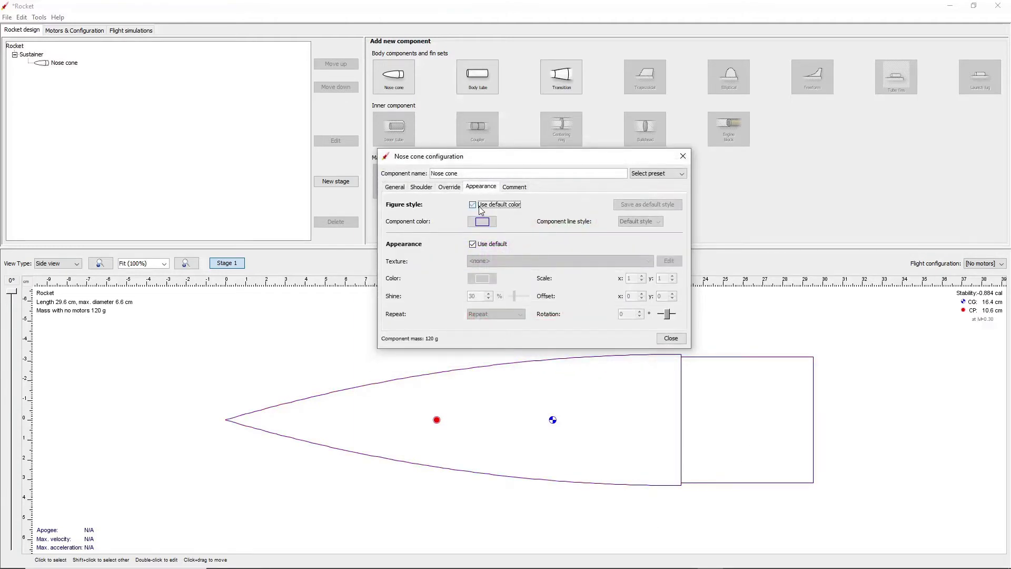
{"action": "left_click", "coordinate": [484, 244]}
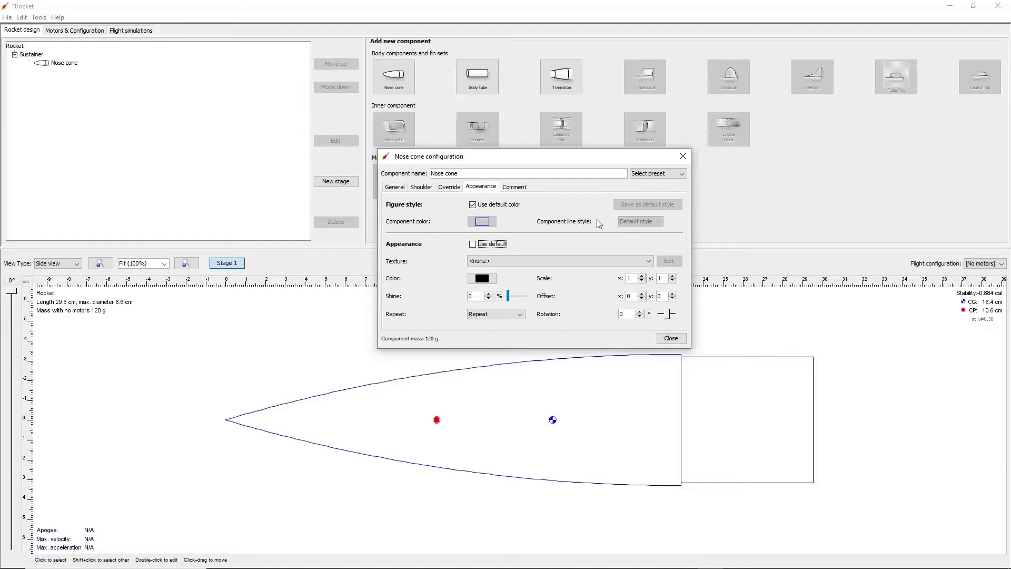
{"action": "left_click", "coordinate": [548, 263]}
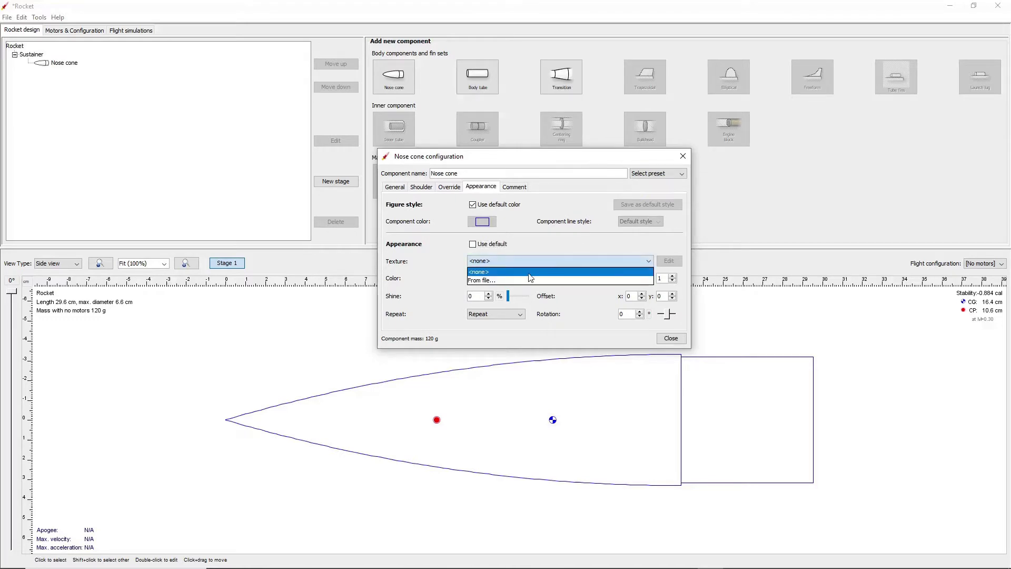
{"action": "left_click", "coordinate": [527, 244]}
{"action": "left_click", "coordinate": [473, 245]}
{"action": "left_click", "coordinate": [473, 245]}
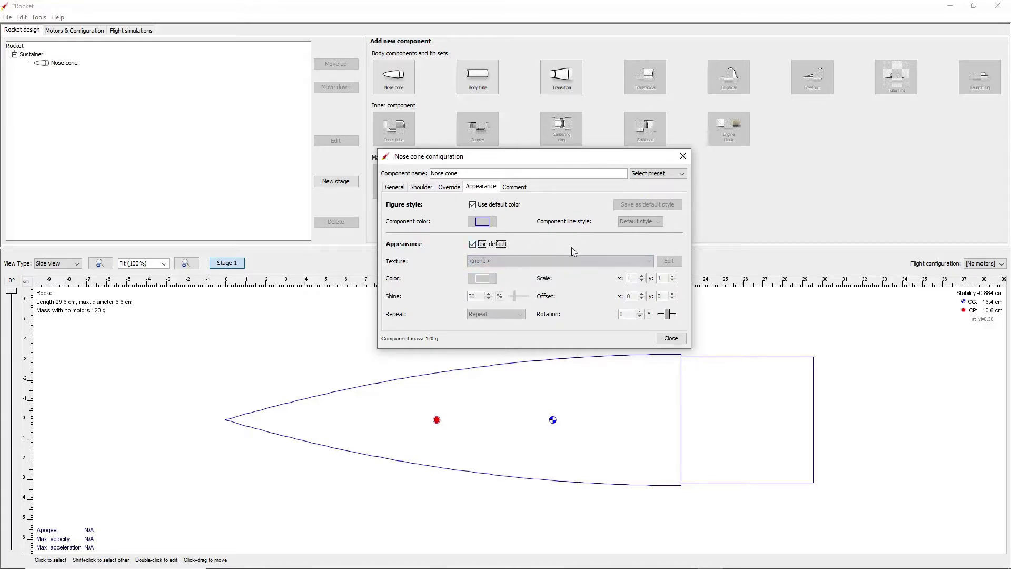
Type 'This is a nose cone!' as a comment, clear it, and close the configuration
{"action": "left_click", "coordinate": [513, 187]}
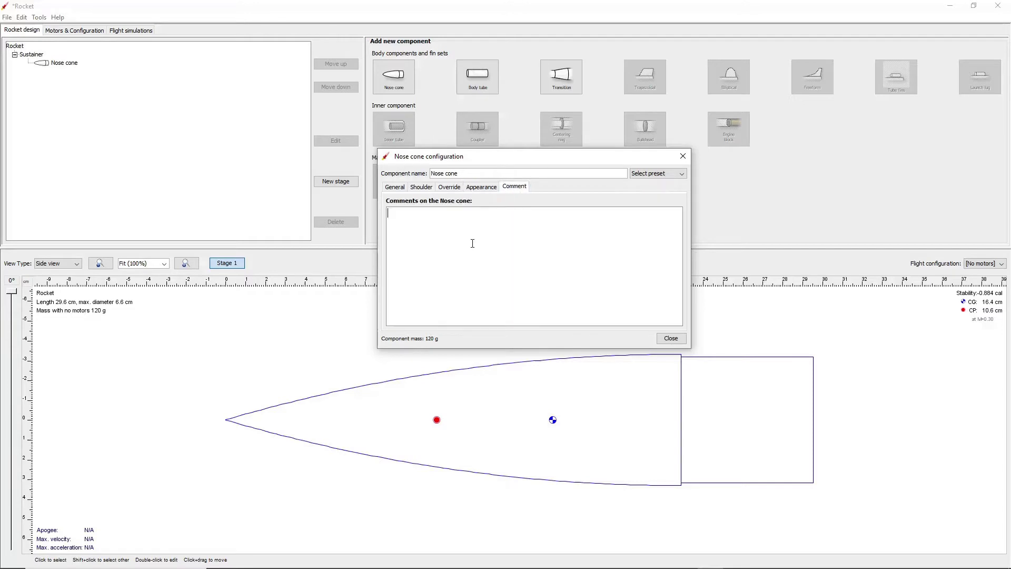
{"action": "type", "text": "This is a nose cone!"}
{"action": "key", "text": "BackSpace"}
{"action": "key", "text": "BackSpace"}
{"action": "key", "text": "BackSpace"}
{"action": "key", "text": "BackSpace"}
{"action": "key", "text": "BackSpace"}
{"action": "key", "text": "BackSpace"}
{"action": "key", "text": "BackSpace"}
{"action": "key", "text": "BackSpace"}
{"action": "key", "text": "BackSpace"}
{"action": "key", "text": "BackSpace"}
{"action": "key", "text": "BackSpace"}
{"action": "key", "text": "BackSpace"}
{"action": "key", "text": "BackSpace"}
{"action": "key", "text": "BackSpace"}
{"action": "key", "text": "BackSpace"}
{"action": "key", "text": "BackSpace"}
{"action": "key", "text": "BackSpace"}
{"action": "key", "text": "BackSpace"}
{"action": "key", "text": "BackSpace"}
{"action": "left_click", "coordinate": [671, 339]}
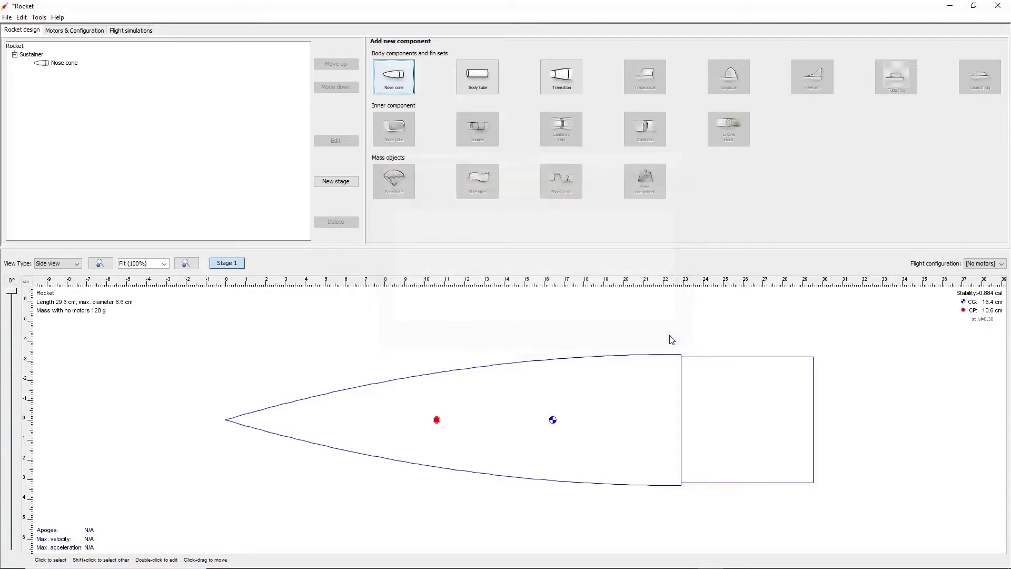
Add a body tube 25.4 cm long, 6.6 cm outer diameter, in Cardboard with Regular paint
{"action": "left_click", "coordinate": [483, 78]}
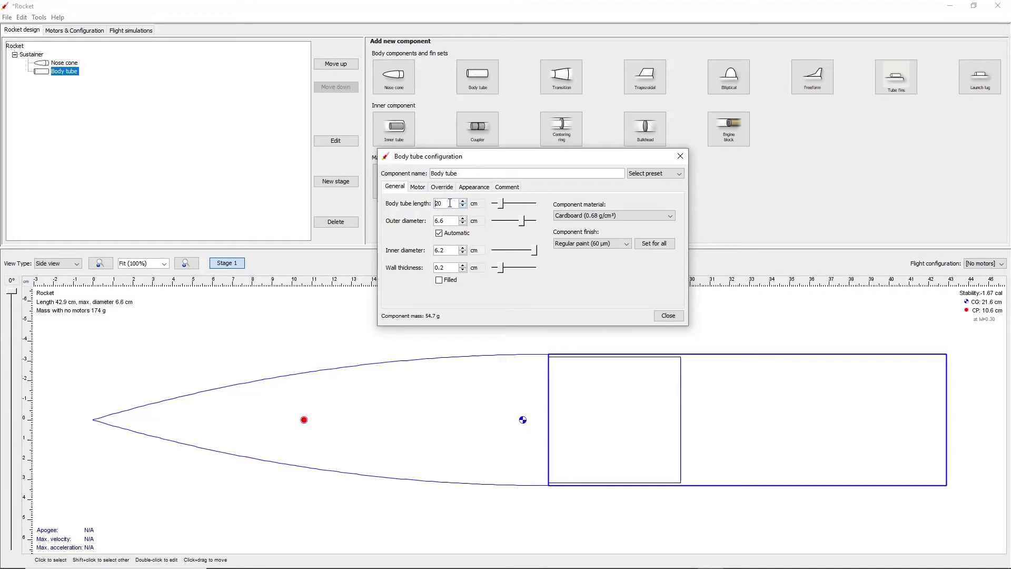
{"action": "type", "text": "25.4"}
{"action": "left_click", "coordinate": [454, 222]}
{"action": "double_click", "coordinate": [454, 221]}
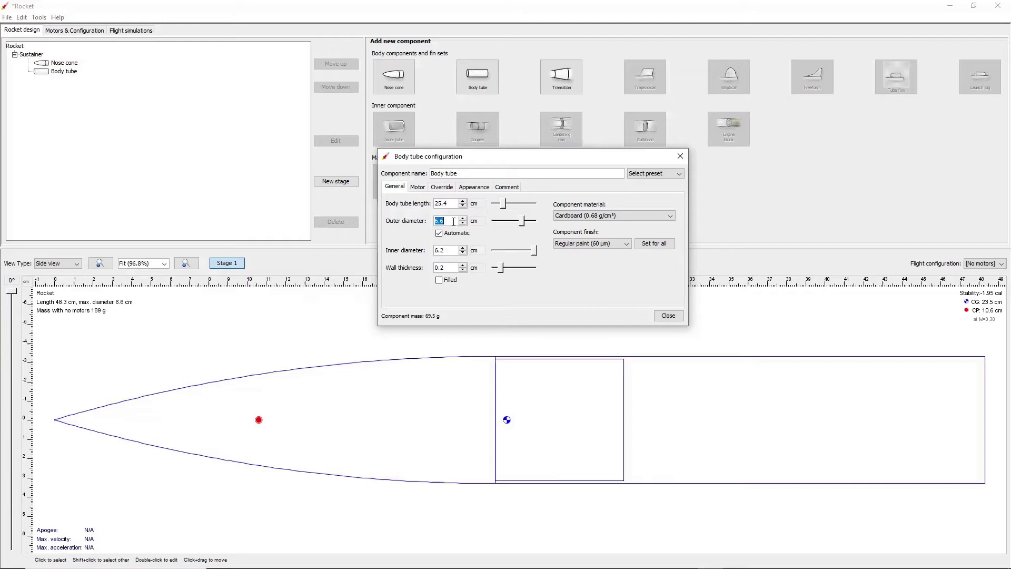
{"action": "type", "text": "6."}
{"action": "left_click", "coordinate": [621, 216]}
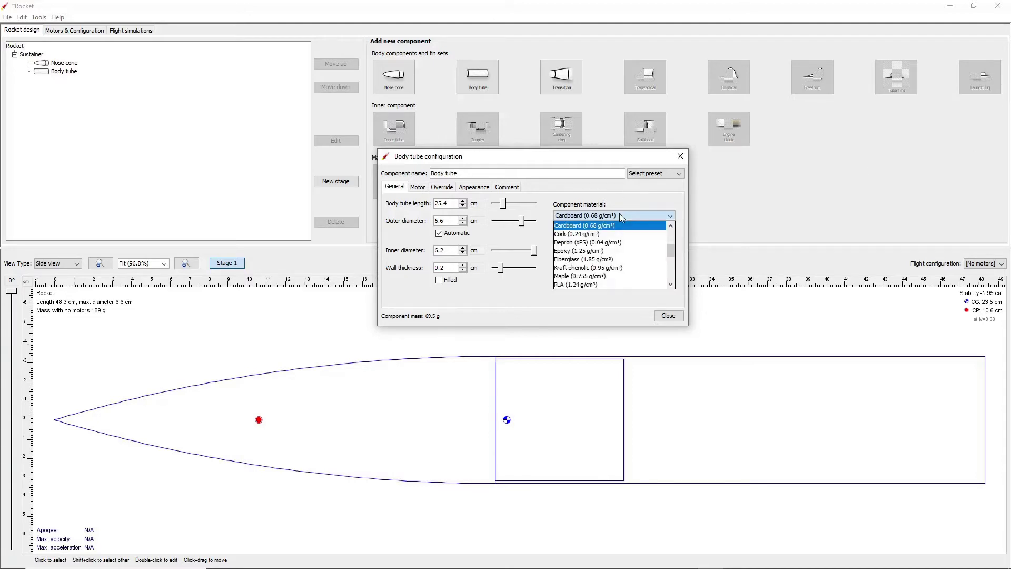
{"action": "left_click", "coordinate": [620, 214]}
{"action": "left_click", "coordinate": [590, 243]}
{"action": "left_click", "coordinate": [580, 269]}
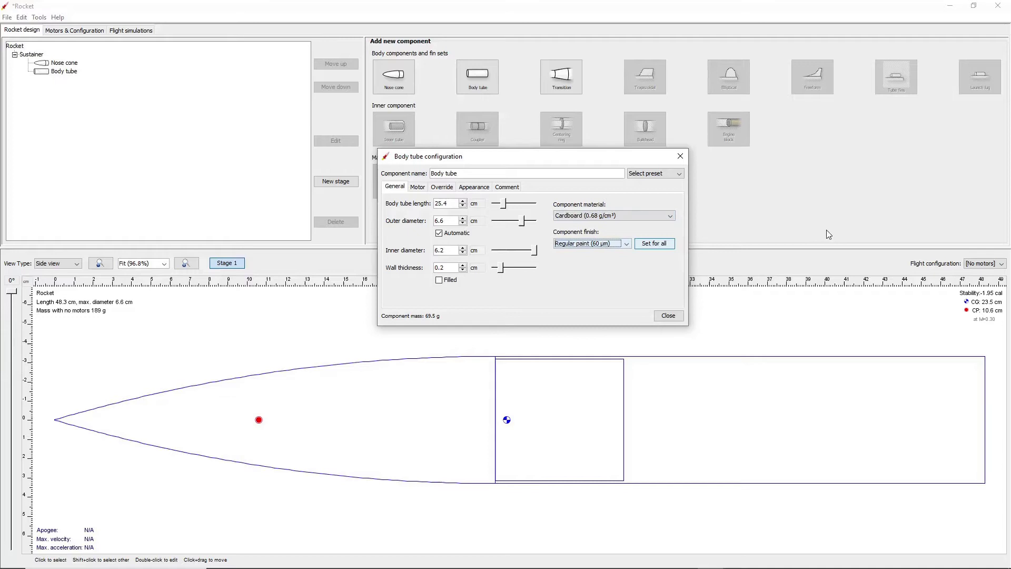
Tick LOC BT-2.14 and LOC BT-5.38 in the tube preset database and confirm with OK
{"action": "left_click", "coordinate": [668, 177]}
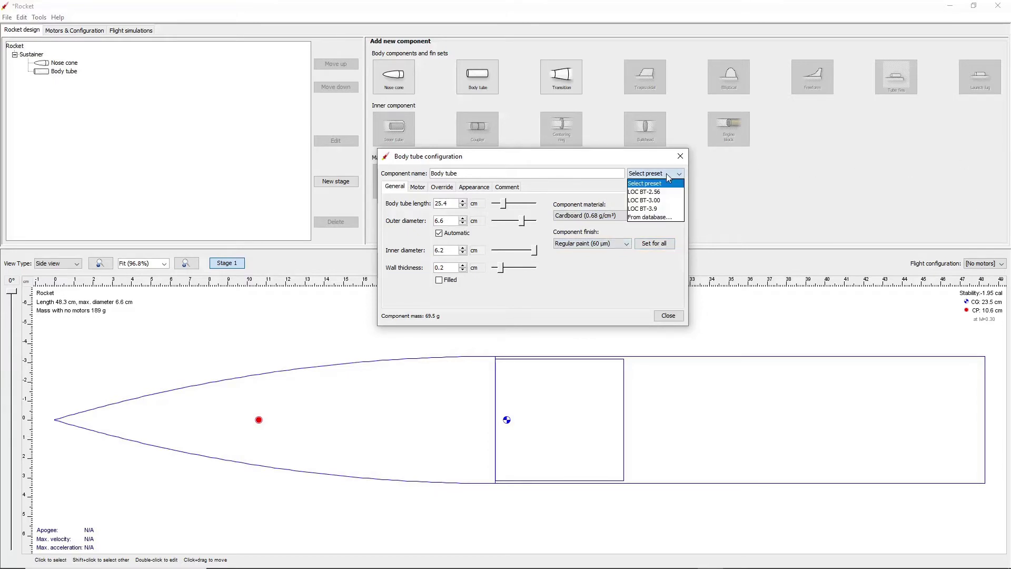
{"action": "left_click", "coordinate": [654, 218]}
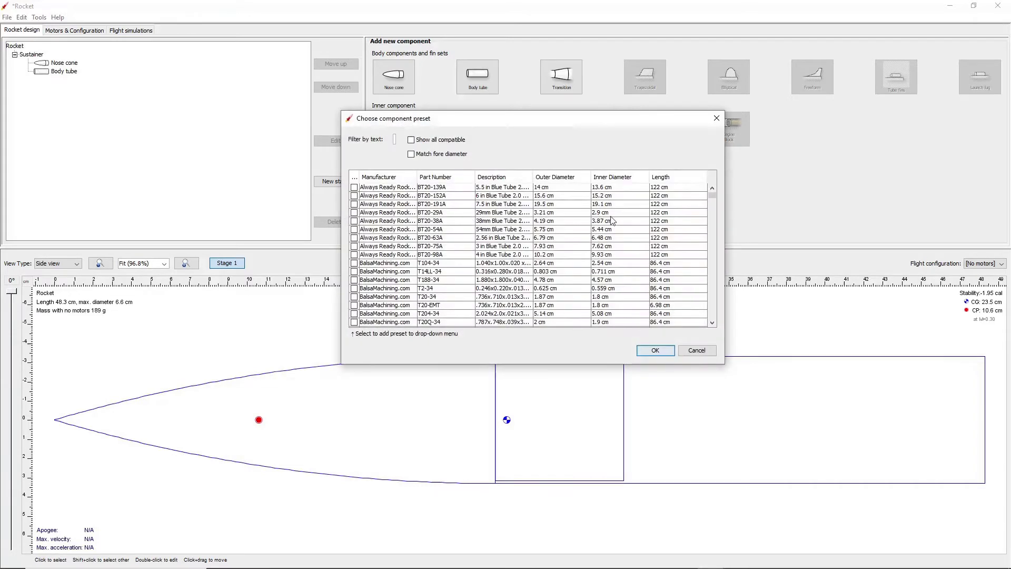
{"action": "scroll", "coordinate": [512, 214], "scroll_direction": "down", "scroll_amount": 10}
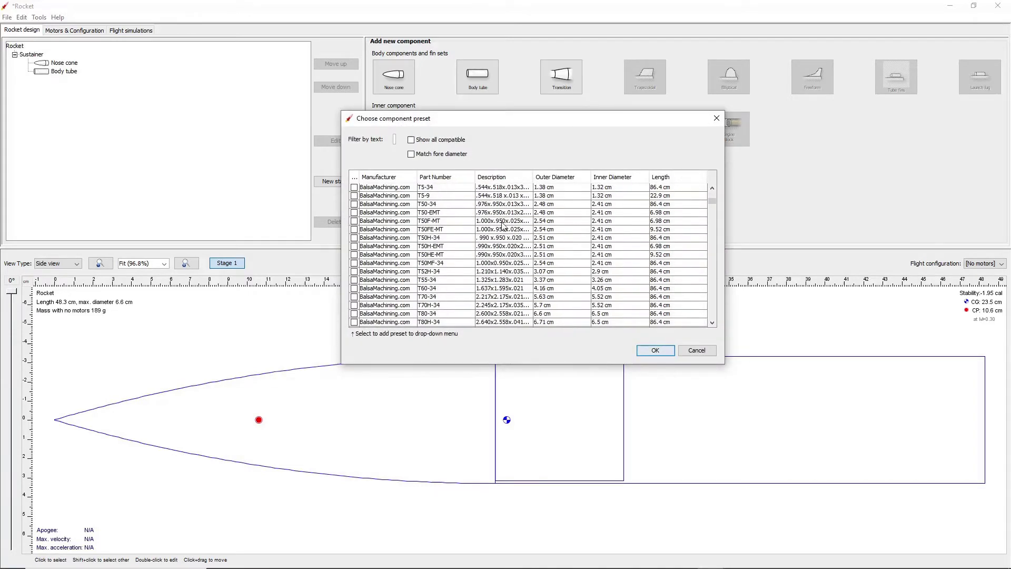
{"action": "scroll", "coordinate": [500, 230], "scroll_direction": "down", "scroll_amount": 15}
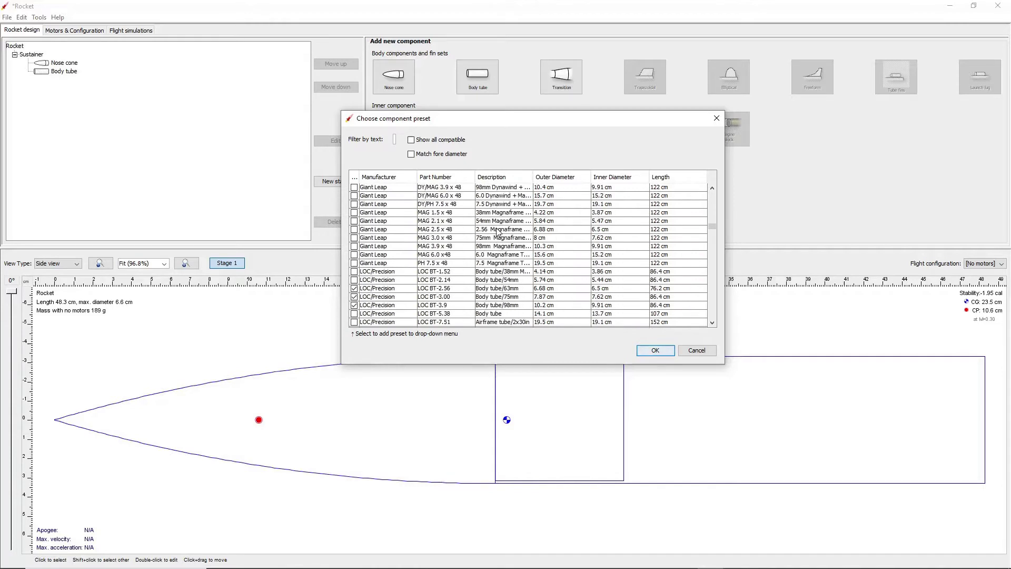
{"action": "scroll", "coordinate": [495, 239], "scroll_direction": "down", "scroll_amount": 3}
{"action": "scroll", "coordinate": [495, 238], "scroll_direction": "up", "scroll_amount": 7}
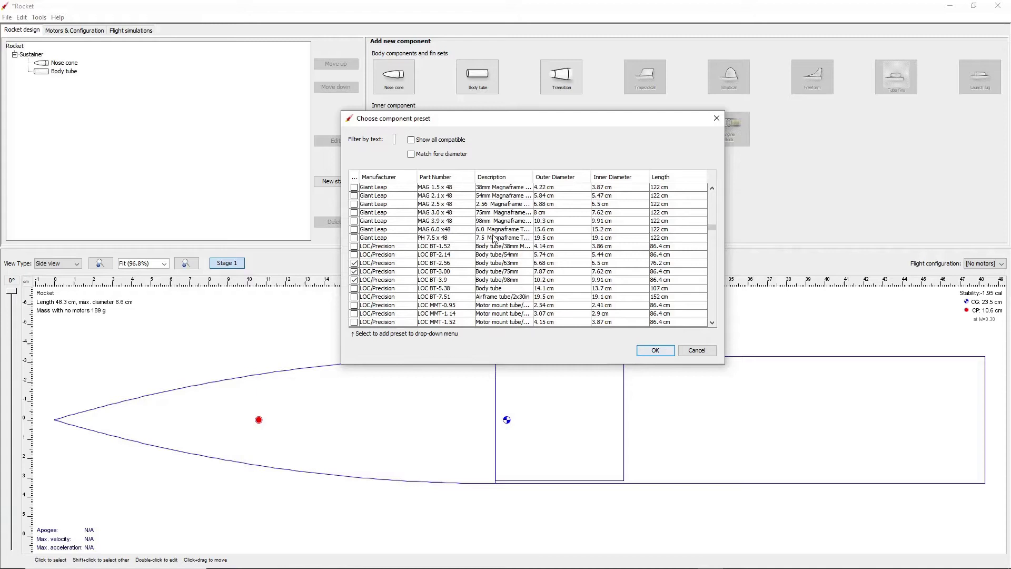
{"action": "scroll", "coordinate": [495, 238], "scroll_direction": "down", "scroll_amount": 1}
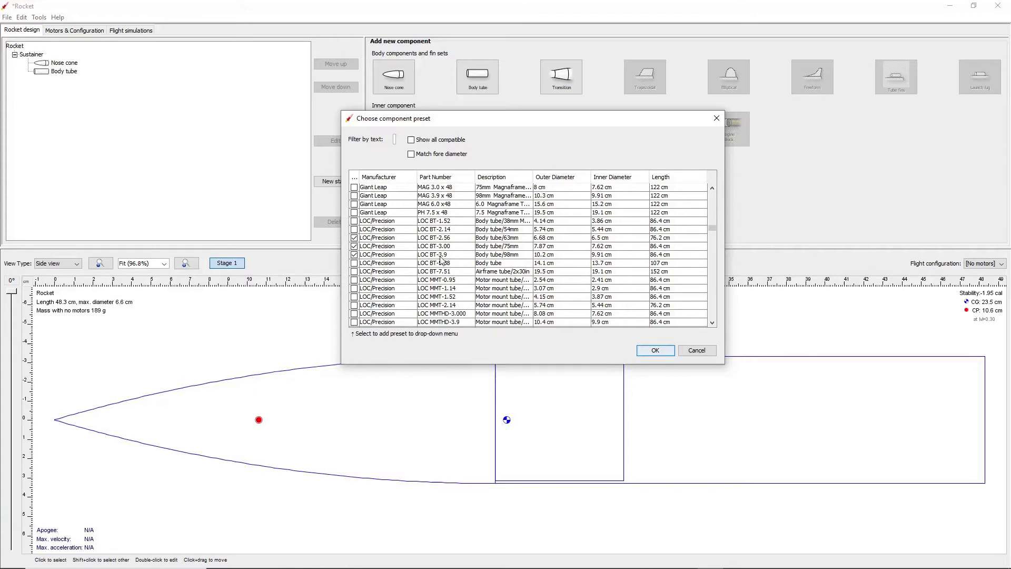
{"action": "left_click", "coordinate": [394, 232]}
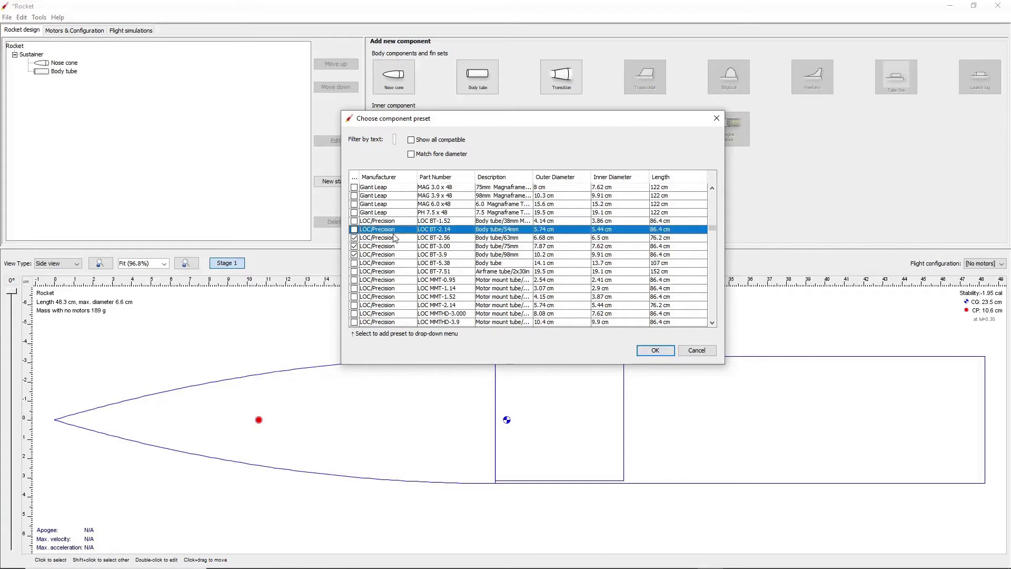
{"action": "left_click", "coordinate": [354, 230]}
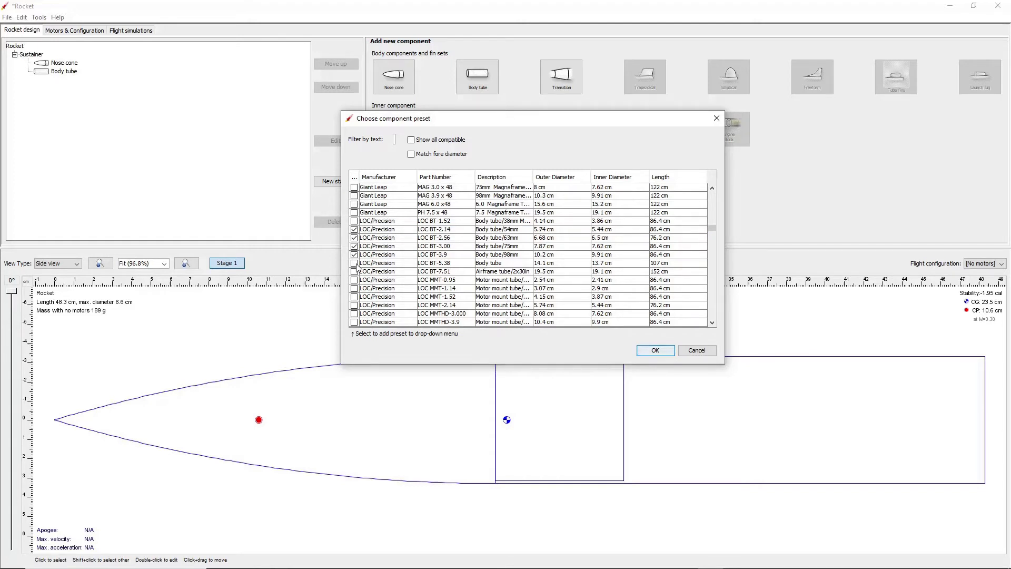
{"action": "left_click", "coordinate": [355, 263]}
{"action": "left_click", "coordinate": [655, 351]}
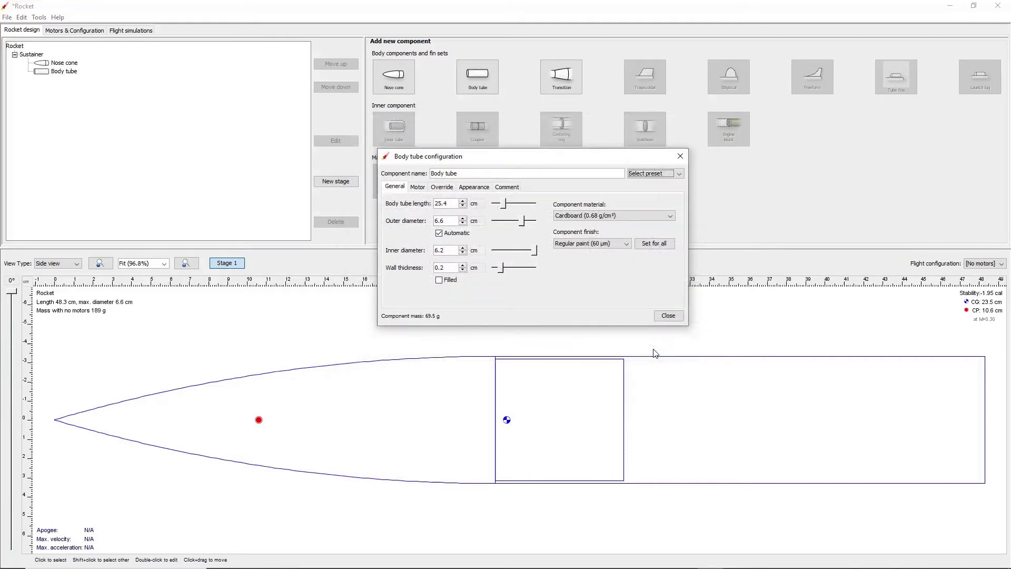
Apply the LOC BT-2.56 preset, close the dialog, then undo the preset via Edit > Undo
{"action": "left_click", "coordinate": [674, 176]}
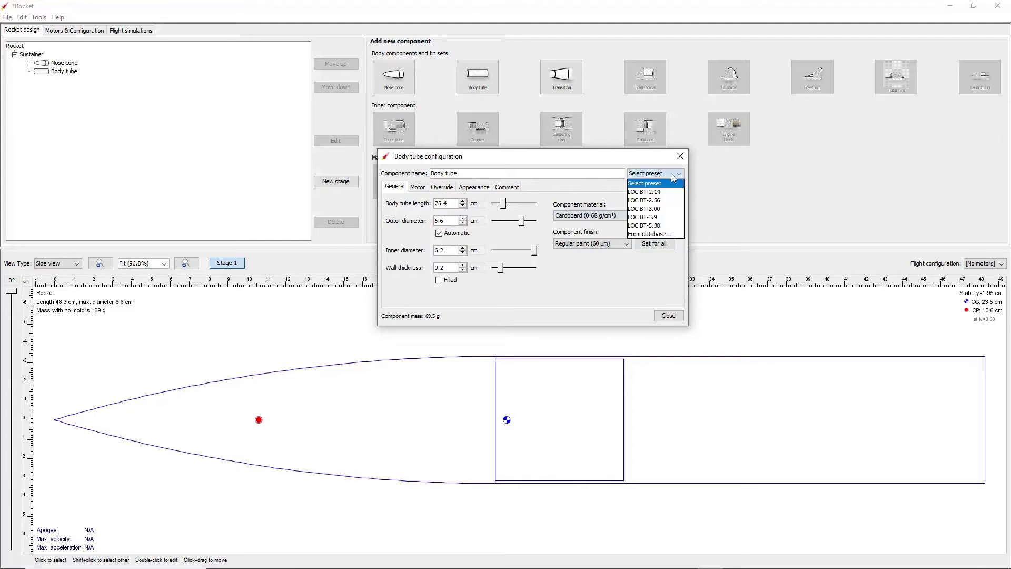
{"action": "left_click", "coordinate": [660, 200]}
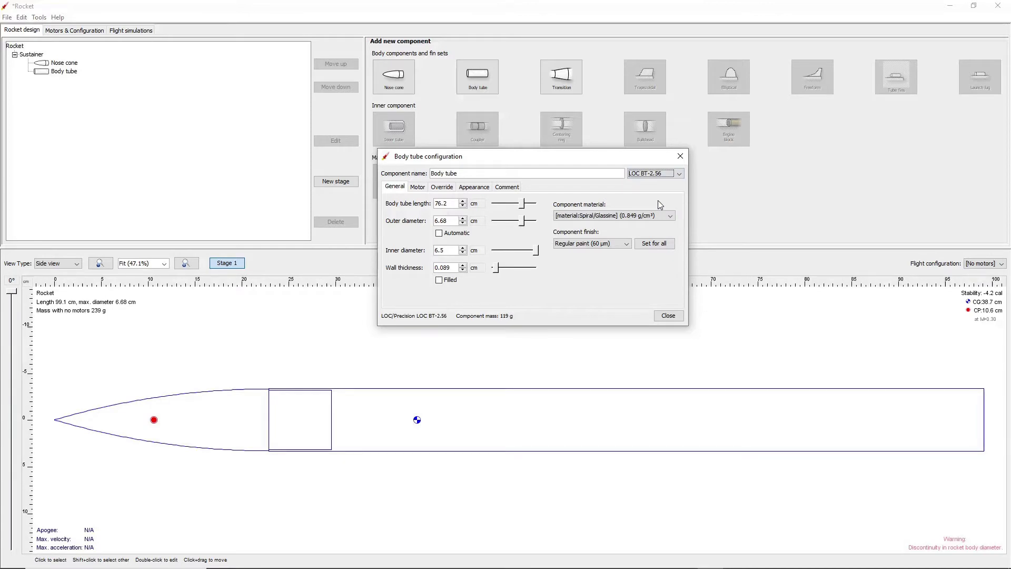
{"action": "left_click", "coordinate": [667, 316]}
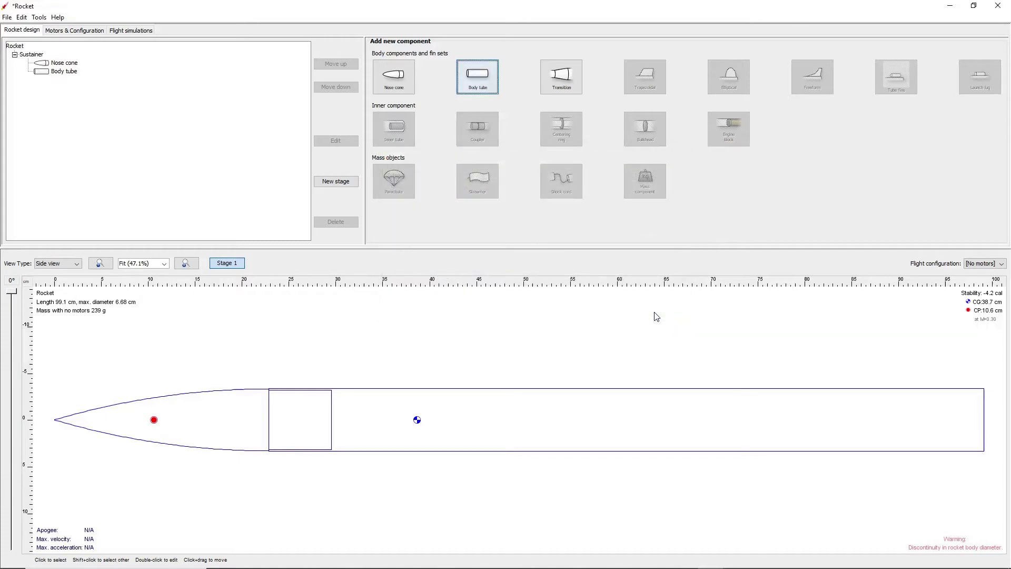
{"action": "left_click", "coordinate": [22, 17]}
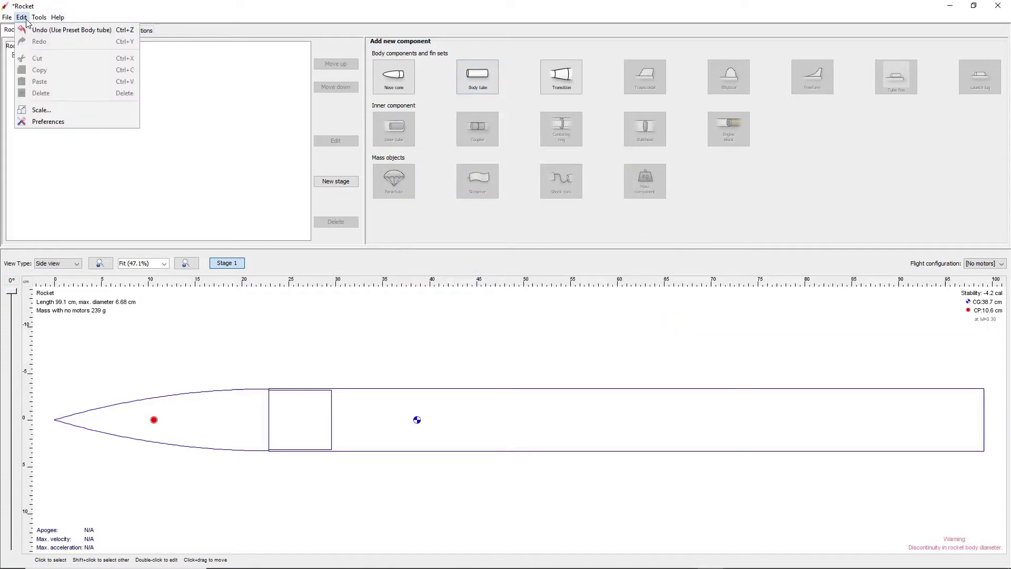
{"action": "left_click", "coordinate": [129, 30]}
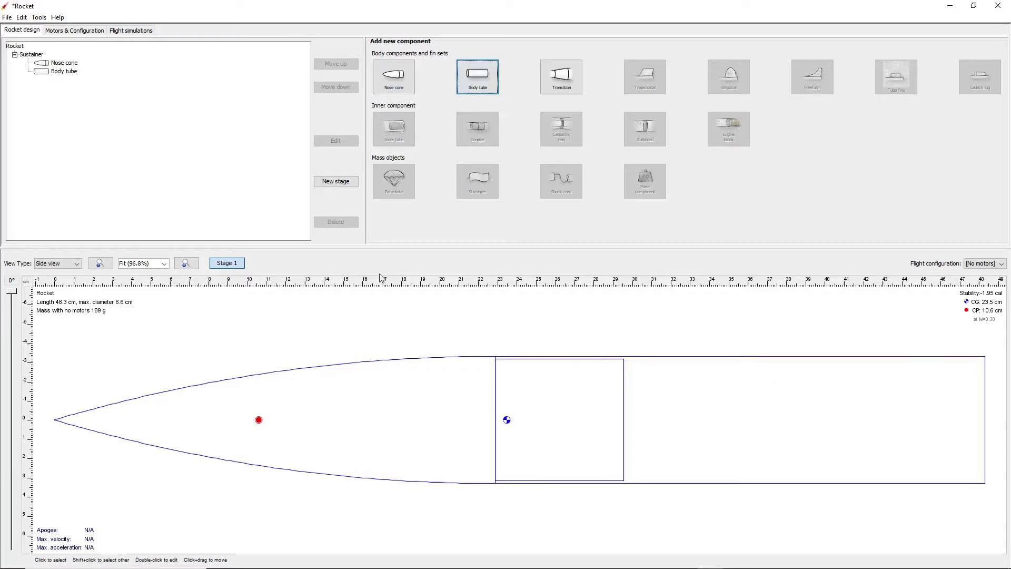
Add a tube coupler inside the body tube with 5.8 cm inner diameter and 15.2 cm length
{"action": "left_click", "coordinate": [66, 72]}
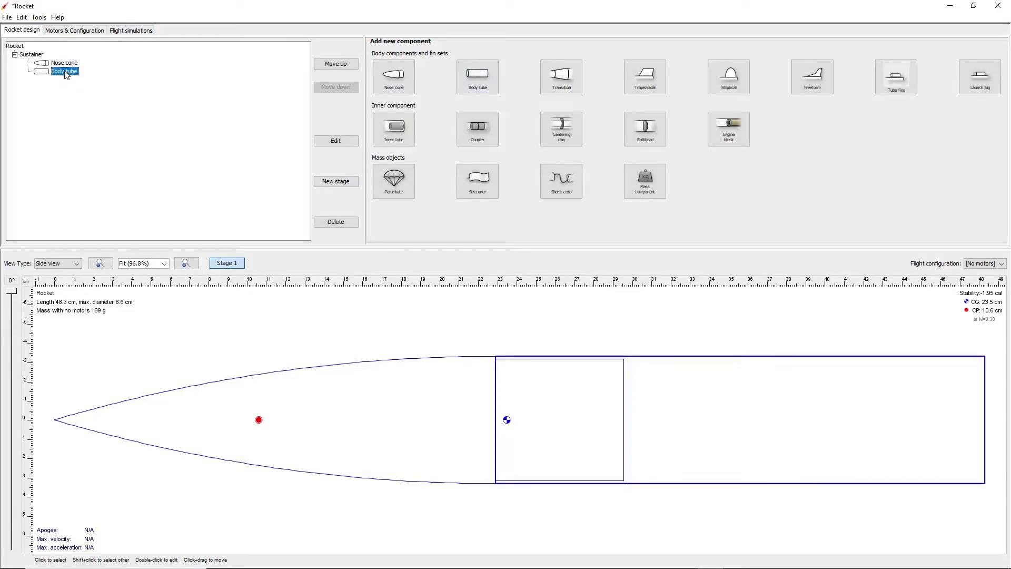
{"action": "left_click", "coordinate": [487, 138]}
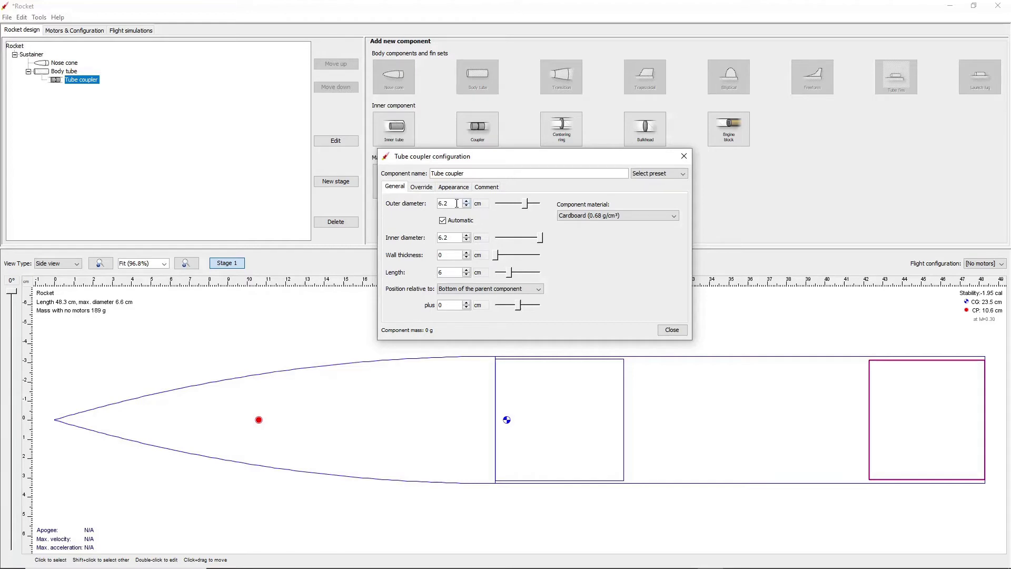
{"action": "double_click", "coordinate": [454, 239]}
{"action": "type", "text": "5.8"}
{"action": "key", "text": "Return"}
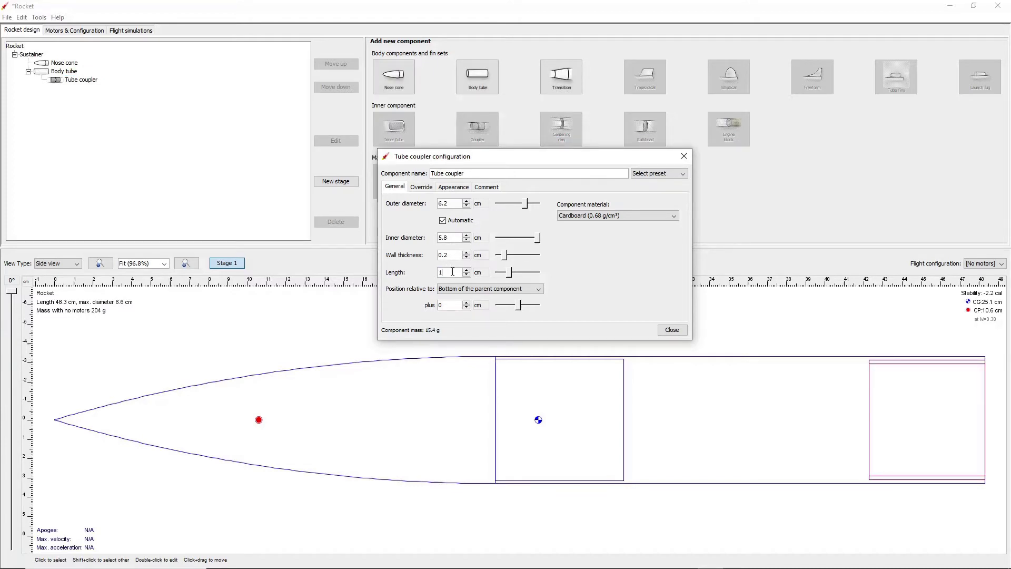
{"action": "key", "text": "Return"}
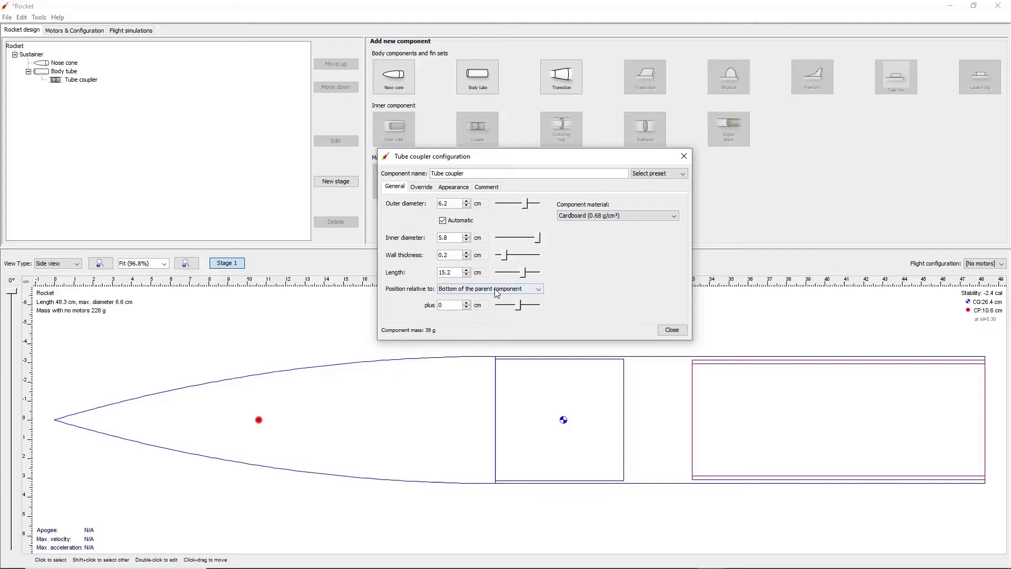
Offset the coupler 6.5 cm relative to the tube's bottom, keep Cardboard, and close
{"action": "left_click", "coordinate": [449, 306]}
{"action": "left_click_drag", "start_coordinate": [519, 306], "coordinate": [522, 307]}
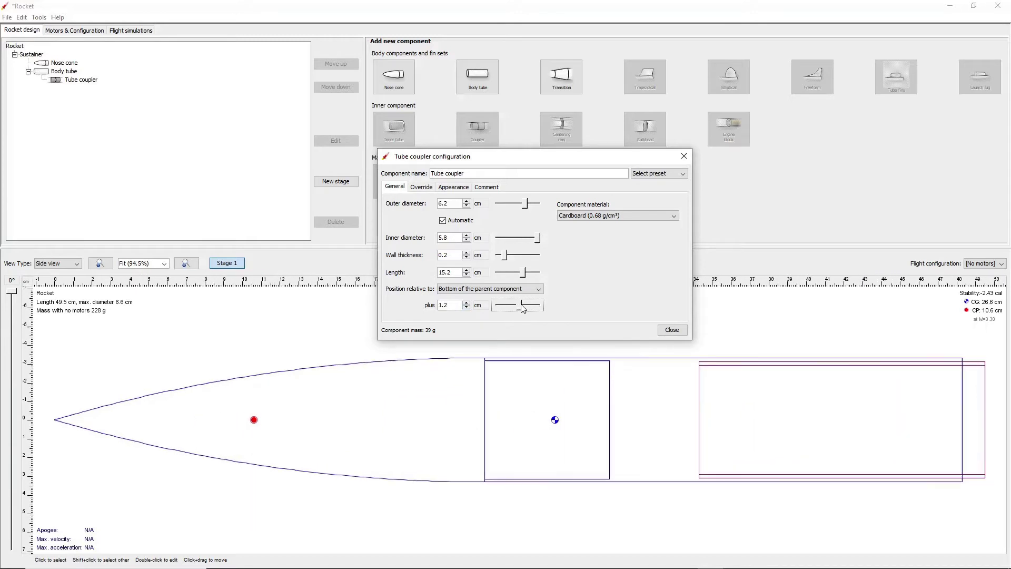
{"action": "left_click", "coordinate": [450, 305]}
{"action": "type", "text": "6.5"}
{"action": "key", "text": "Return"}
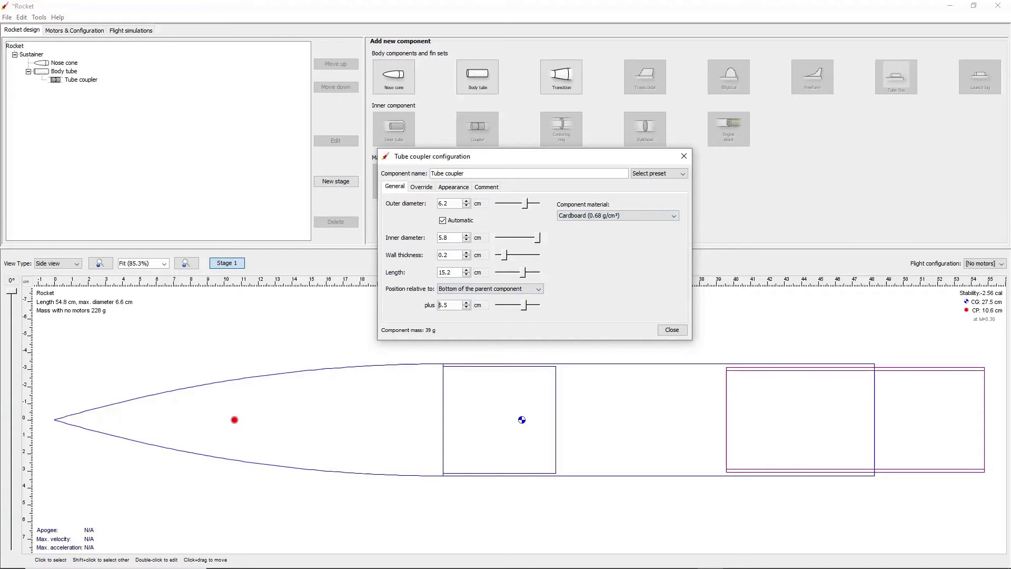
{"action": "left_click", "coordinate": [661, 216]}
{"action": "left_click", "coordinate": [660, 222]}
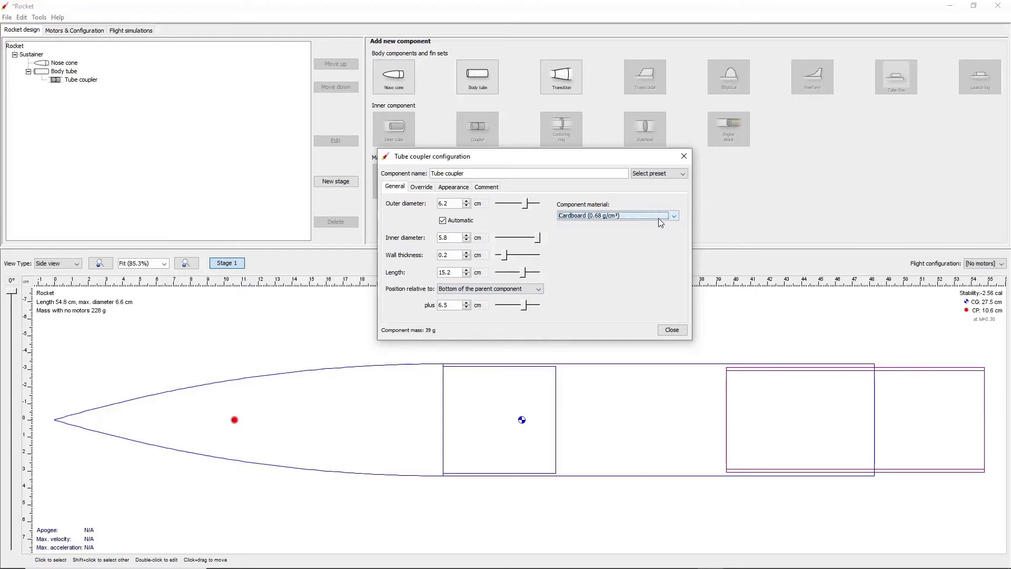
{"action": "left_click", "coordinate": [671, 330]}
Add a 76.2 cm Cardboard body tube after the first tube, close it, and select it in the tree
{"action": "left_click", "coordinate": [65, 72]}
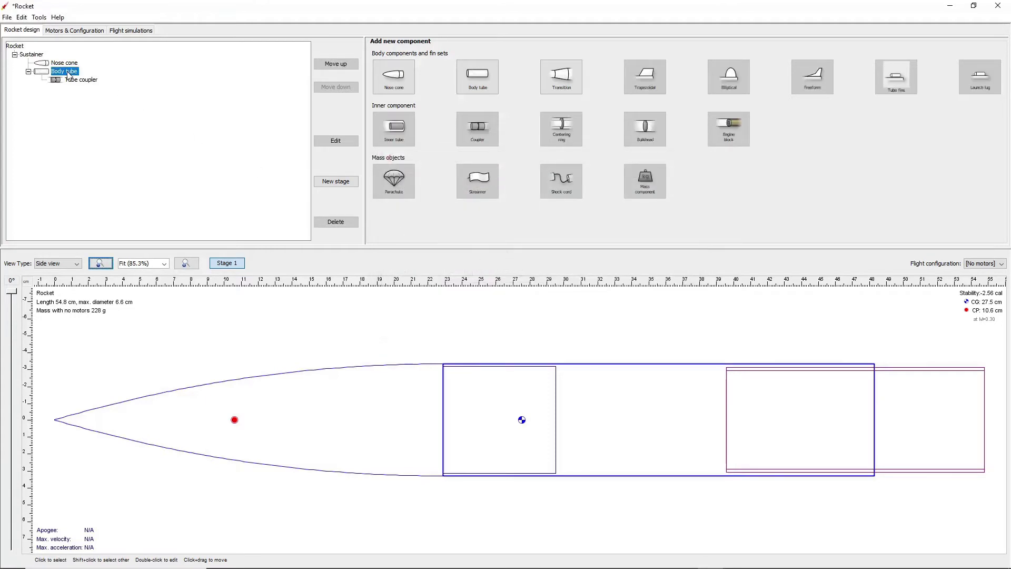
{"action": "left_click", "coordinate": [474, 89]}
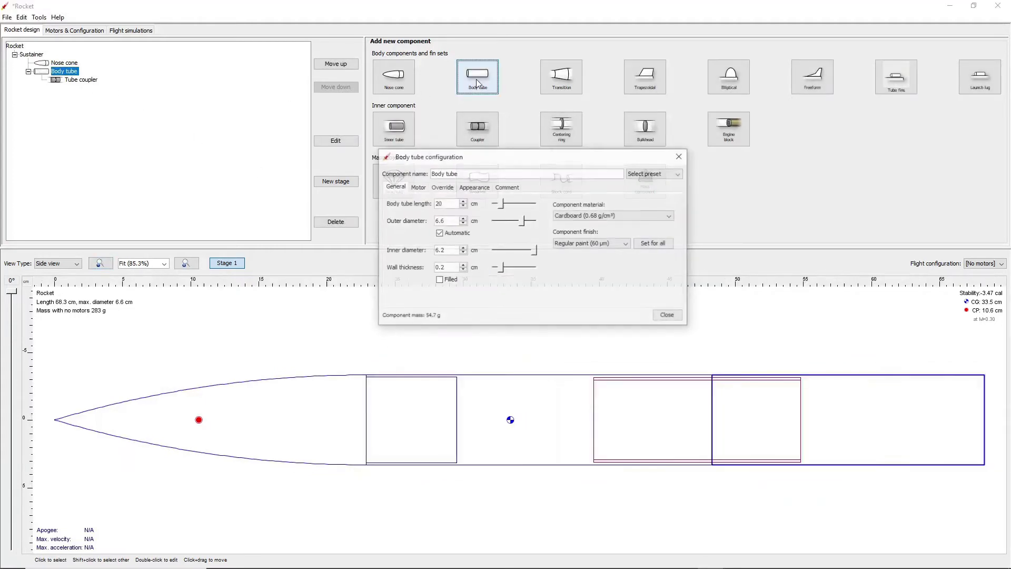
{"action": "left_click", "coordinate": [457, 204]}
{"action": "type", "text": "76.2"}
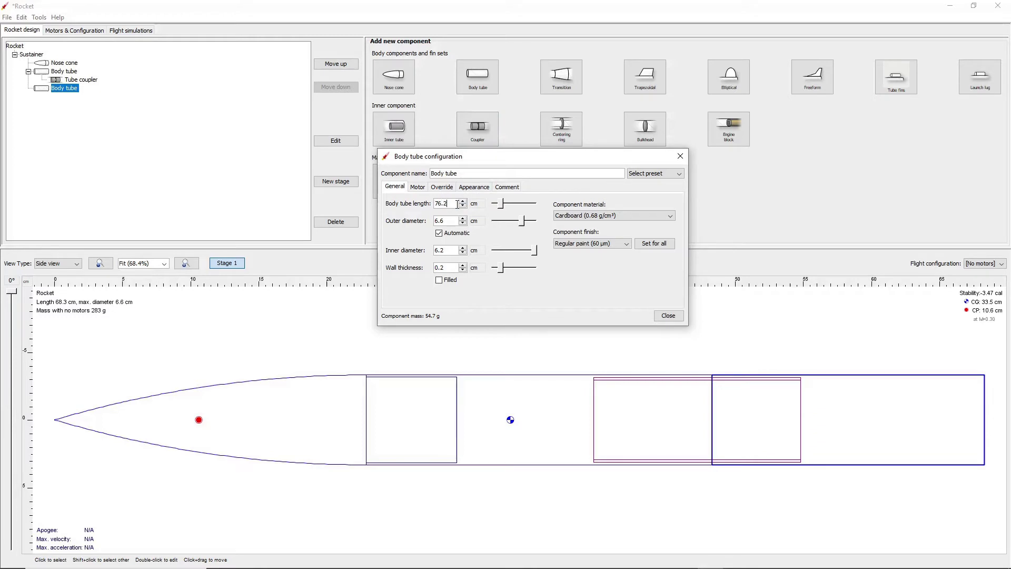
{"action": "key", "text": "Return"}
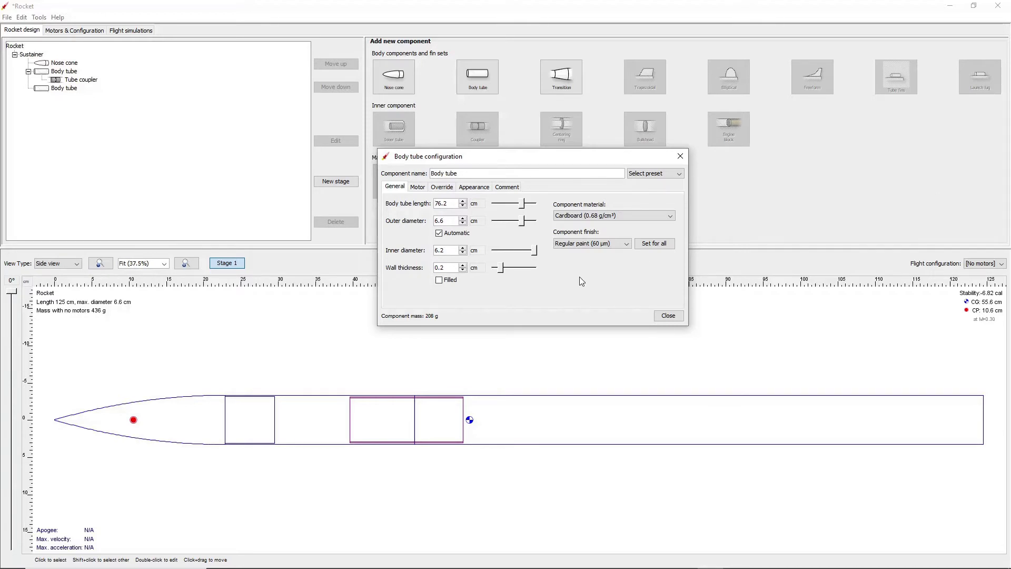
{"action": "left_click", "coordinate": [610, 216]}
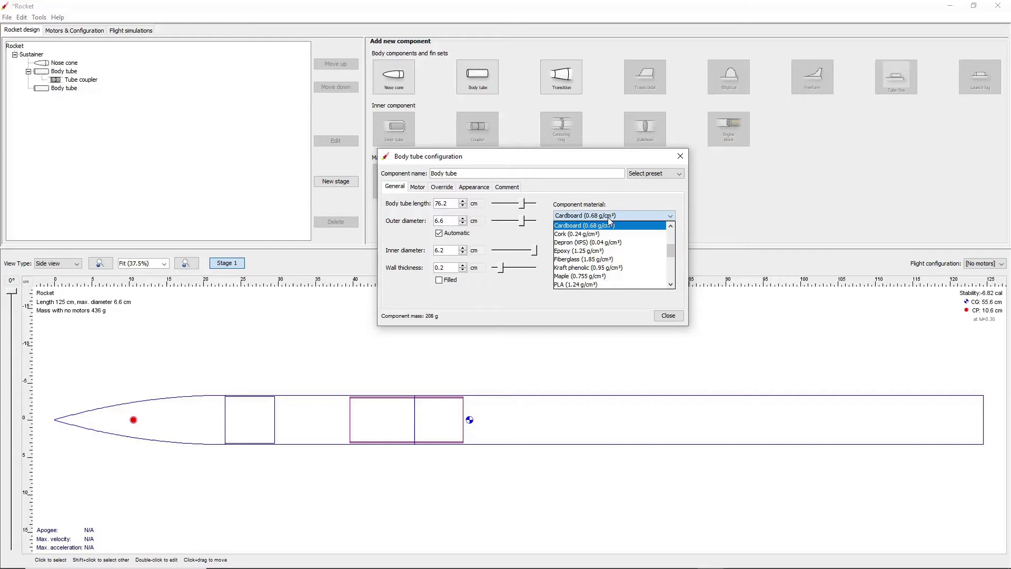
{"action": "left_click", "coordinate": [611, 223]}
{"action": "left_click", "coordinate": [669, 316]}
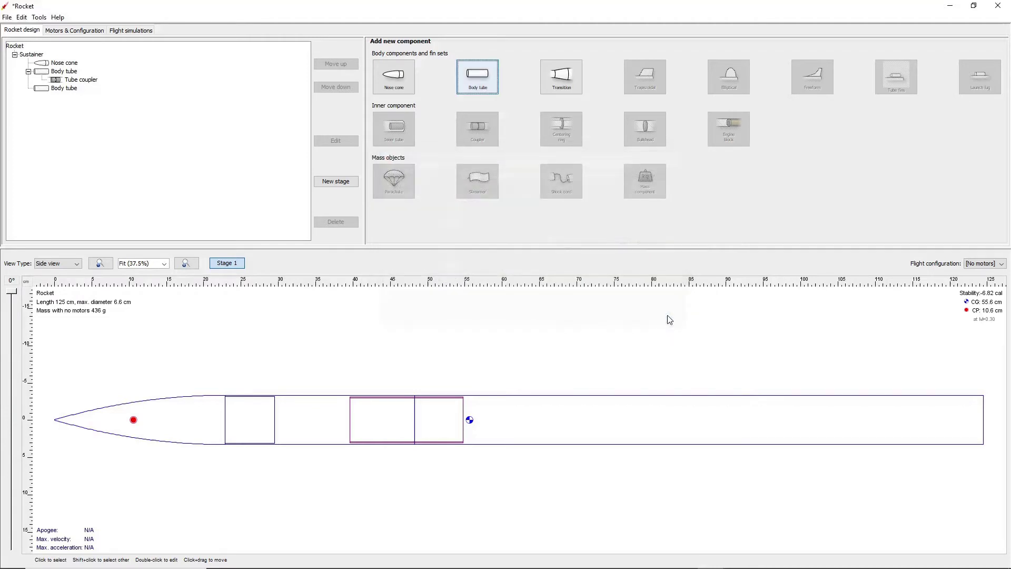
{"action": "left_click", "coordinate": [64, 88]}
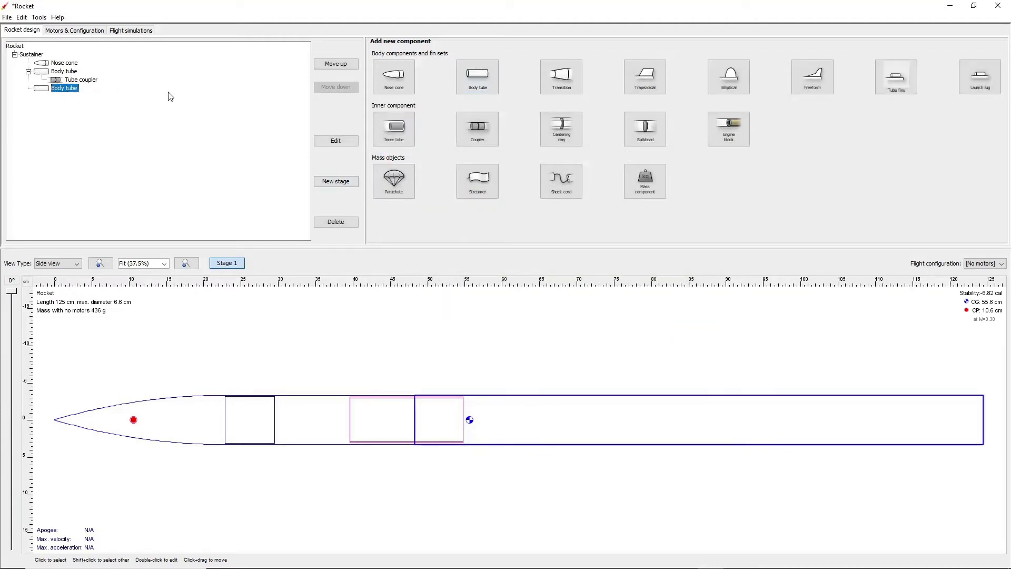
Add a balsa centering ring with 4.2 cm inner diameter, offset -17.7 cm in the rear tube
{"action": "left_click", "coordinate": [577, 133]}
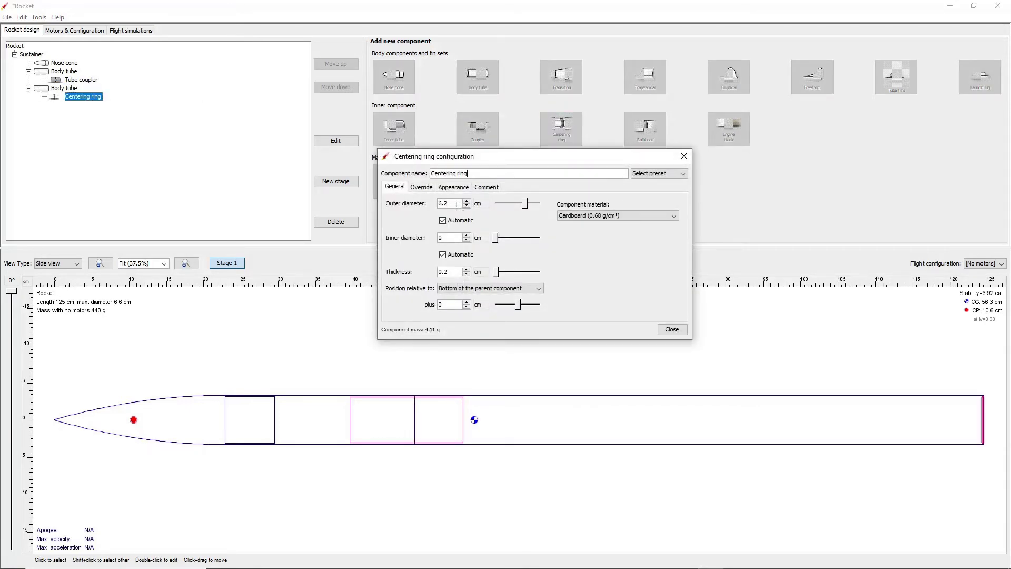
{"action": "double_click", "coordinate": [451, 238]}
{"action": "type", "text": "4.2"}
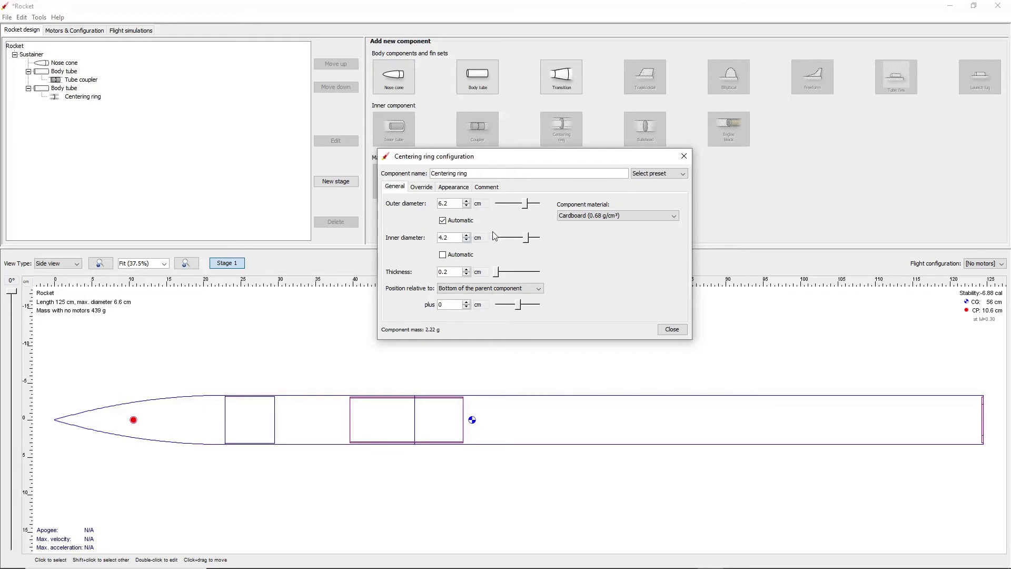
{"action": "double_click", "coordinate": [453, 305]}
{"action": "type", "text": "-17.7"}
{"action": "left_click", "coordinate": [623, 217]}
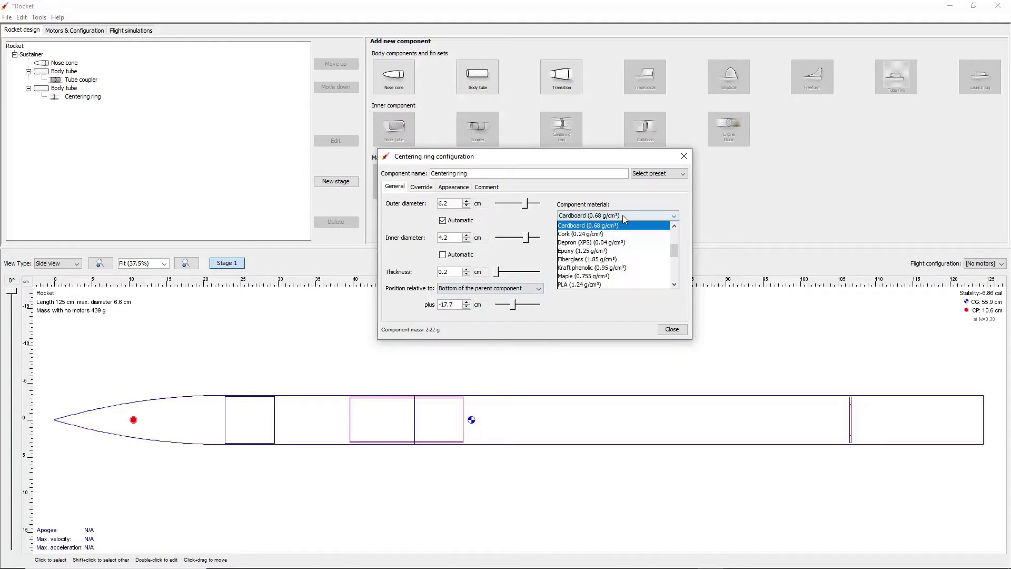
{"action": "scroll", "coordinate": [579, 237], "scroll_direction": "up", "scroll_amount": 1}
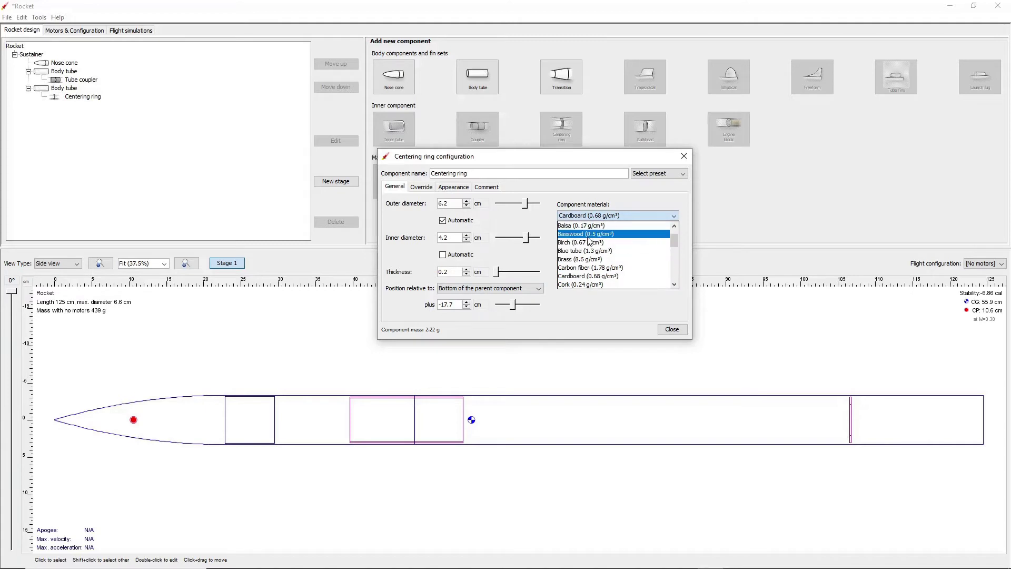
{"action": "left_click", "coordinate": [576, 229]}
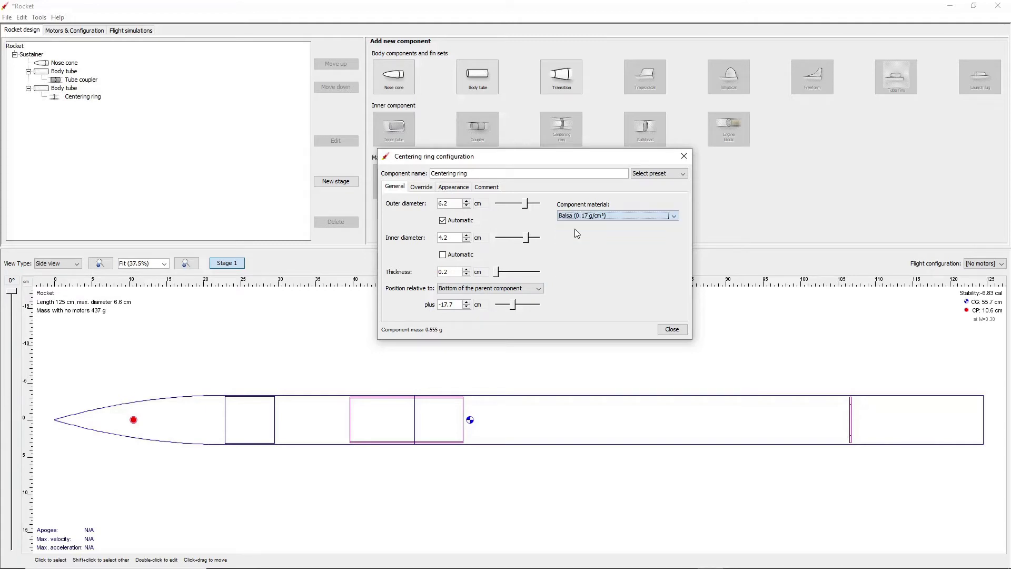
{"action": "left_click", "coordinate": [672, 329]}
Copy the centering ring into the rear body tube and move the copy to the aft end
{"action": "left_click", "coordinate": [85, 97]}
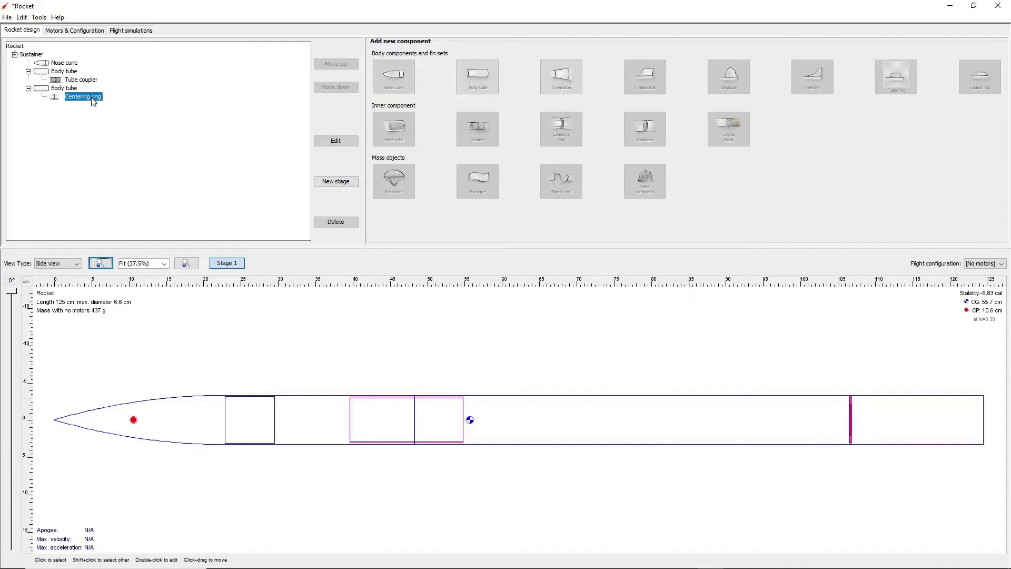
{"action": "left_click", "coordinate": [23, 18]}
{"action": "left_click", "coordinate": [39, 70]}
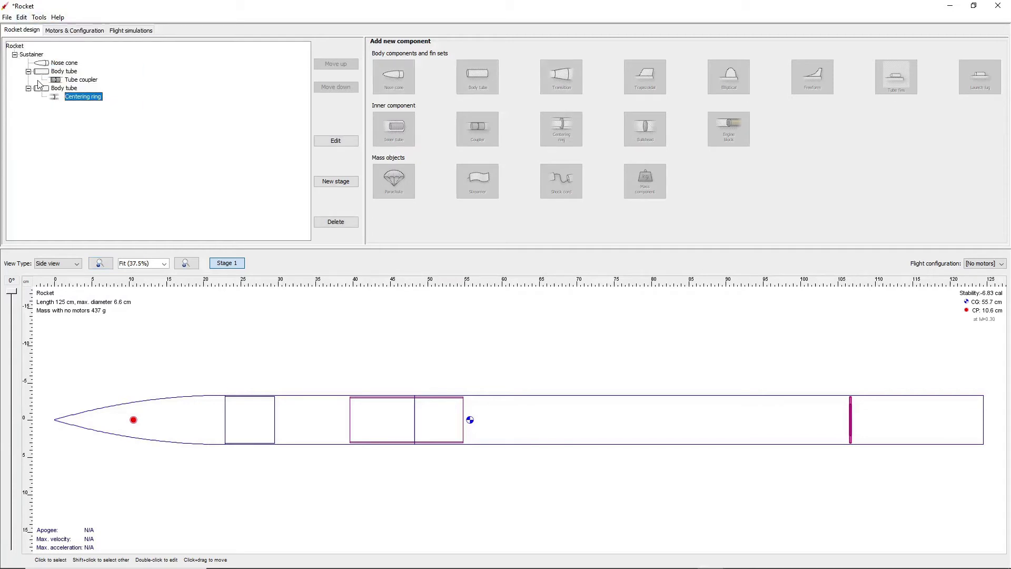
{"action": "left_click", "coordinate": [42, 88]}
{"action": "left_click", "coordinate": [21, 18]}
{"action": "left_click", "coordinate": [40, 78]}
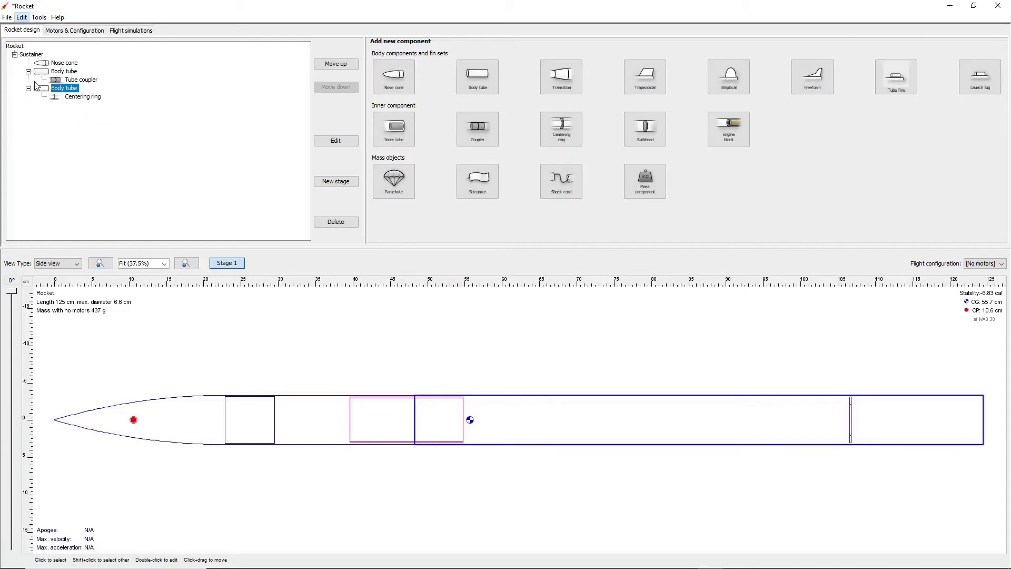
{"action": "left_click", "coordinate": [356, 141]}
{"action": "double_click", "coordinate": [456, 305]}
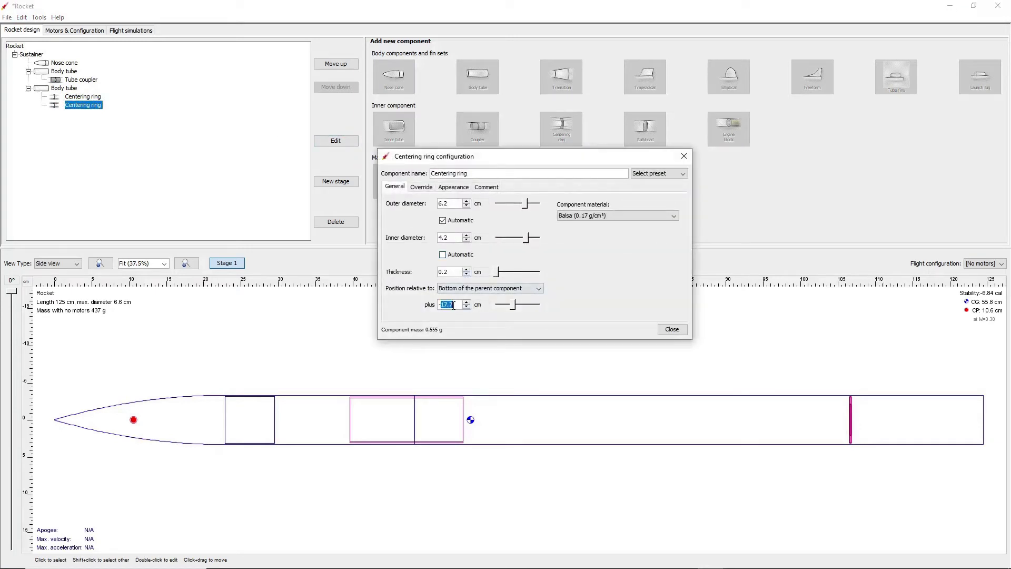
{"action": "type", "text": "0.3"}
{"action": "key", "text": "Return"}
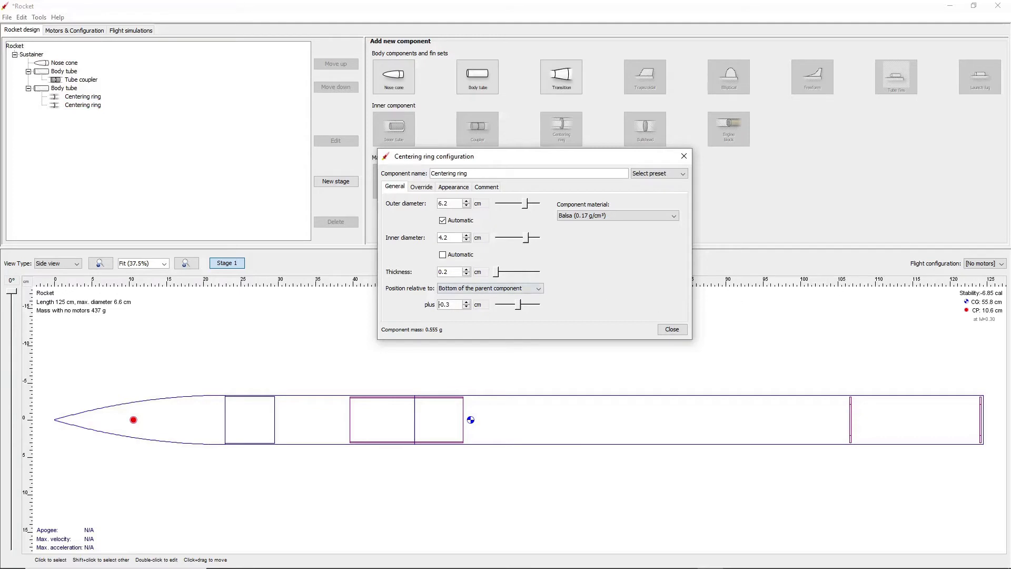
{"action": "left_click", "coordinate": [679, 330]}
{"action": "left_click", "coordinate": [74, 89]}
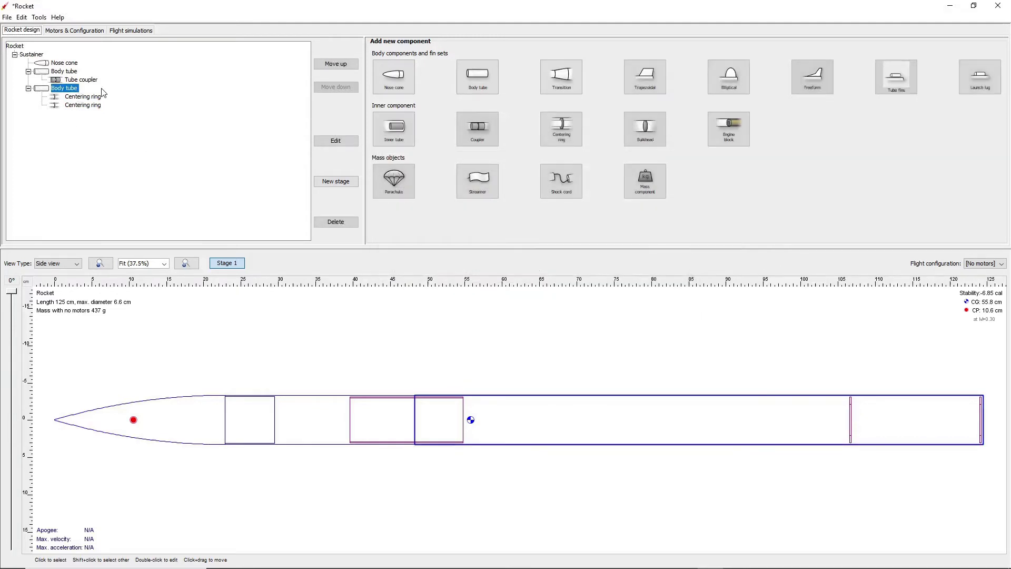
Add a cardboard inner tube: 4.2 cm outer, 3.8 cm inner diameter, 19 cm long
{"action": "left_click", "coordinate": [394, 129]}
{"action": "left_click", "coordinate": [451, 206]}
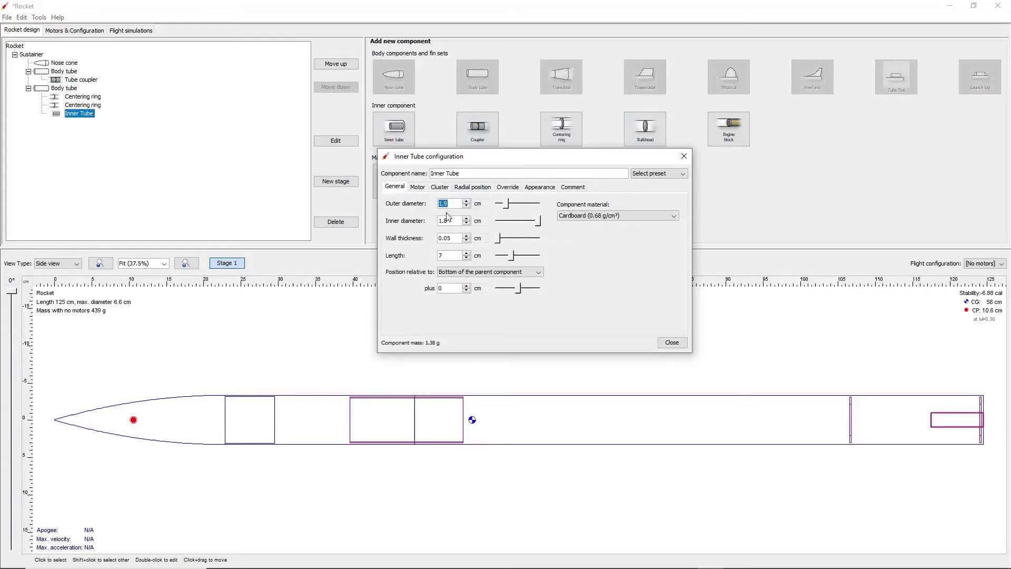
{"action": "type", "text": "4.2"}
{"action": "key", "text": "Tab"}
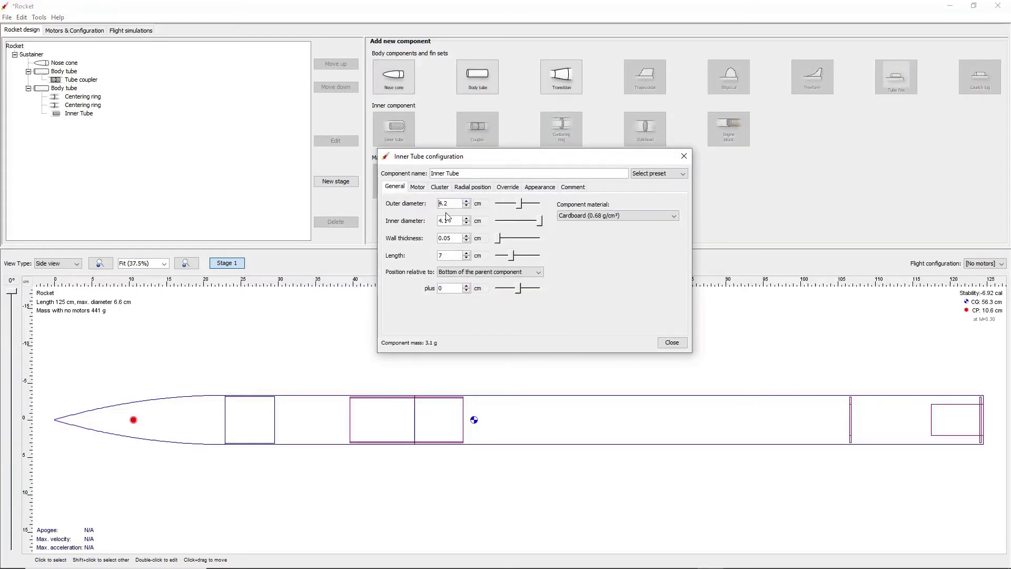
{"action": "left_click", "coordinate": [454, 222]}
{"action": "type", "text": "3.8"}
{"action": "key", "text": "Return"}
{"action": "left_click", "coordinate": [447, 257]}
{"action": "key", "text": "Return"}
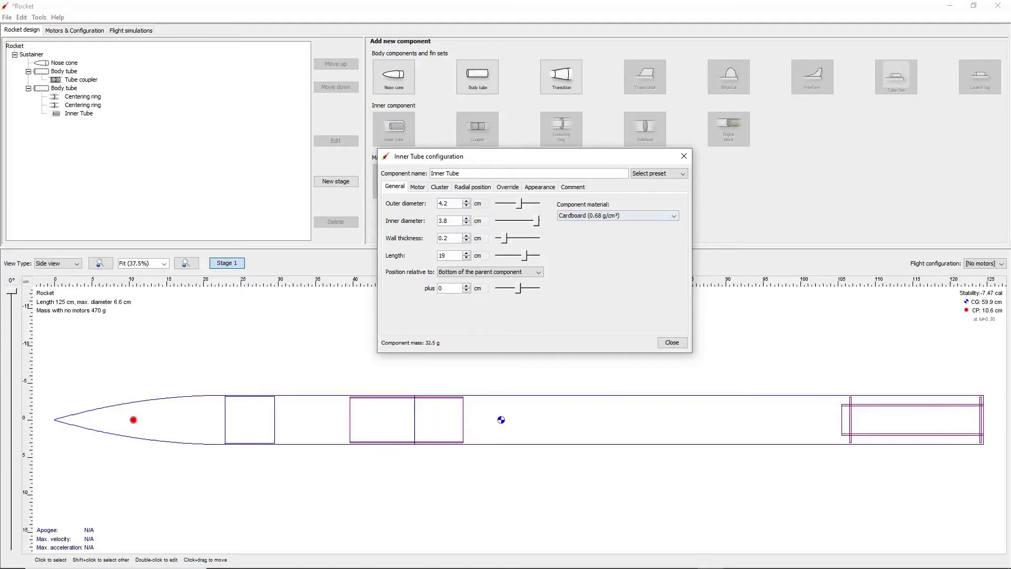
{"action": "left_click", "coordinate": [586, 216]}
{"action": "left_click", "coordinate": [586, 217]}
Mark the inner tube as a motor mount and close its settings
{"action": "left_click", "coordinate": [420, 189]}
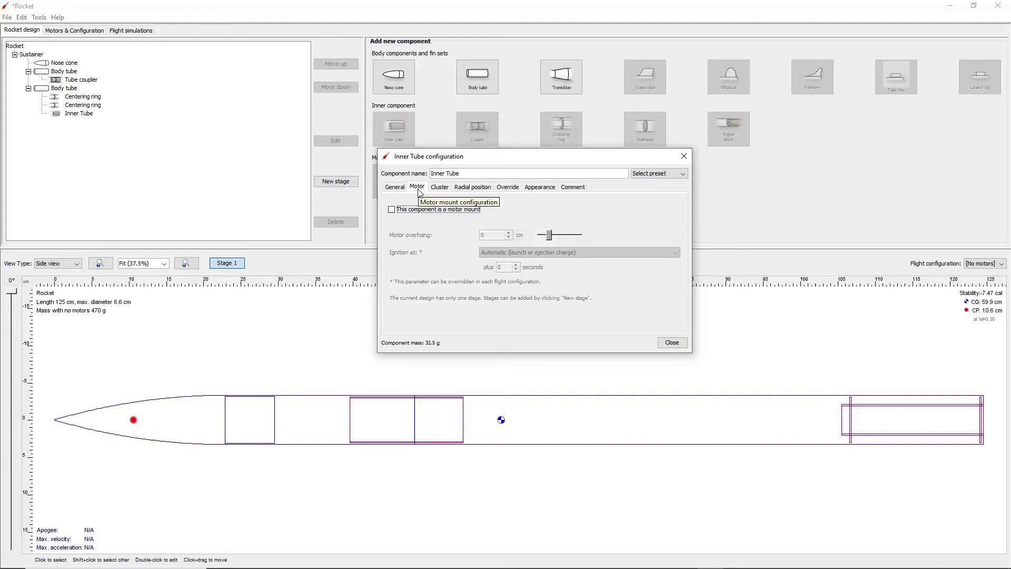
{"action": "left_click", "coordinate": [411, 210]}
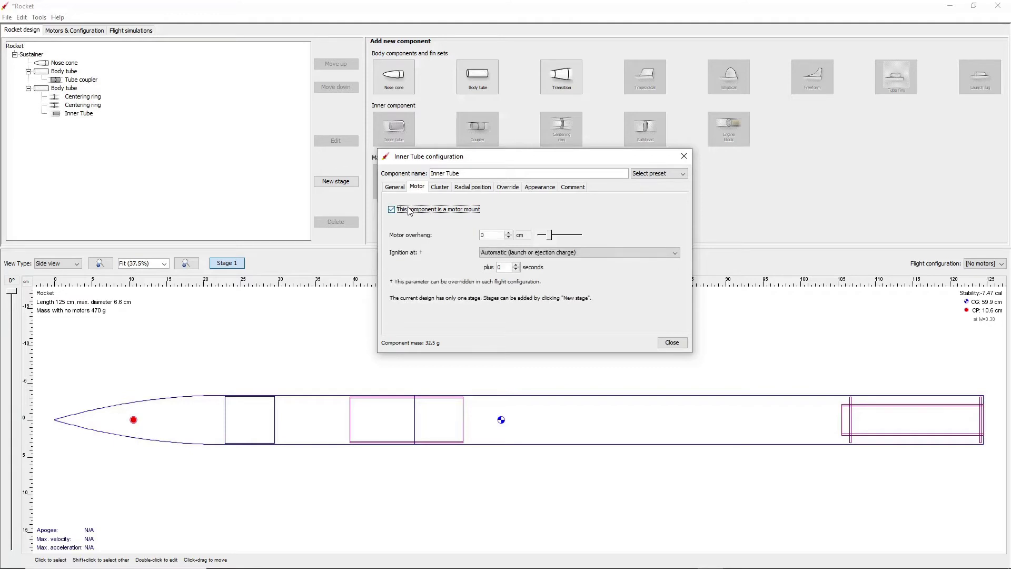
{"action": "left_click", "coordinate": [440, 188]}
{"action": "left_click", "coordinate": [482, 190]}
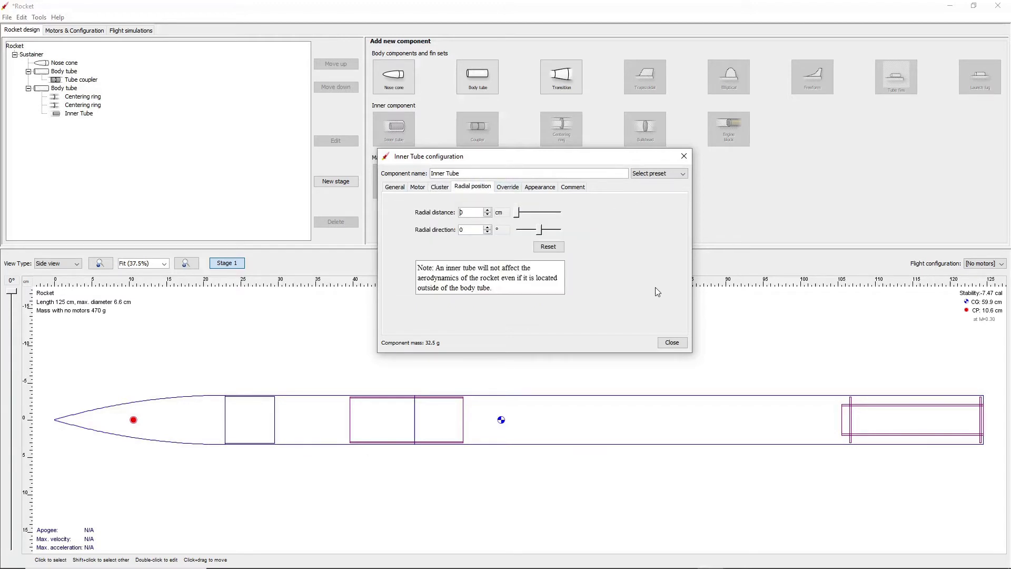
{"action": "left_click", "coordinate": [672, 342]}
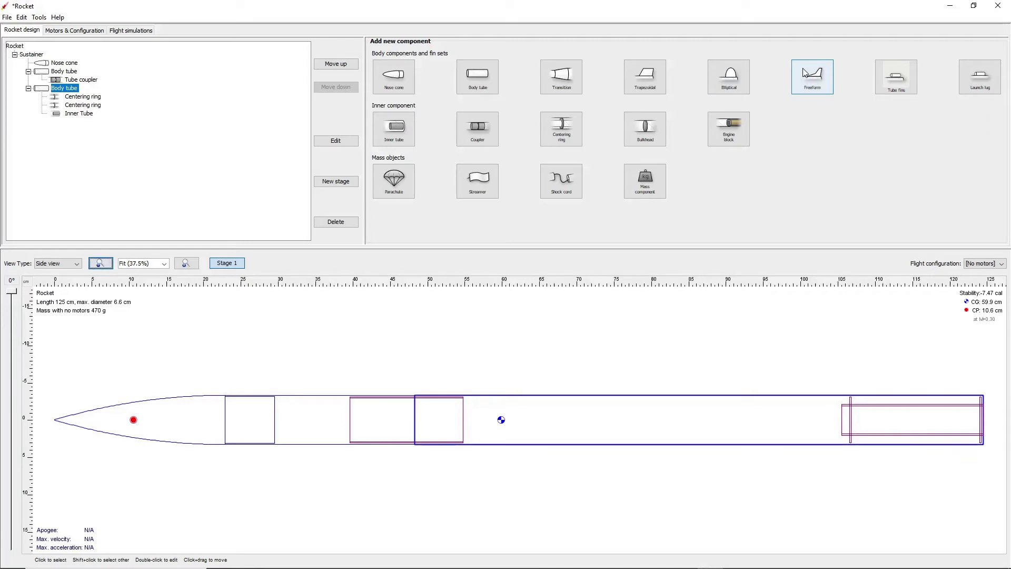
Add a trapezoidal fin set and keep its rotation and cant at 0
{"action": "left_click", "coordinate": [651, 84]}
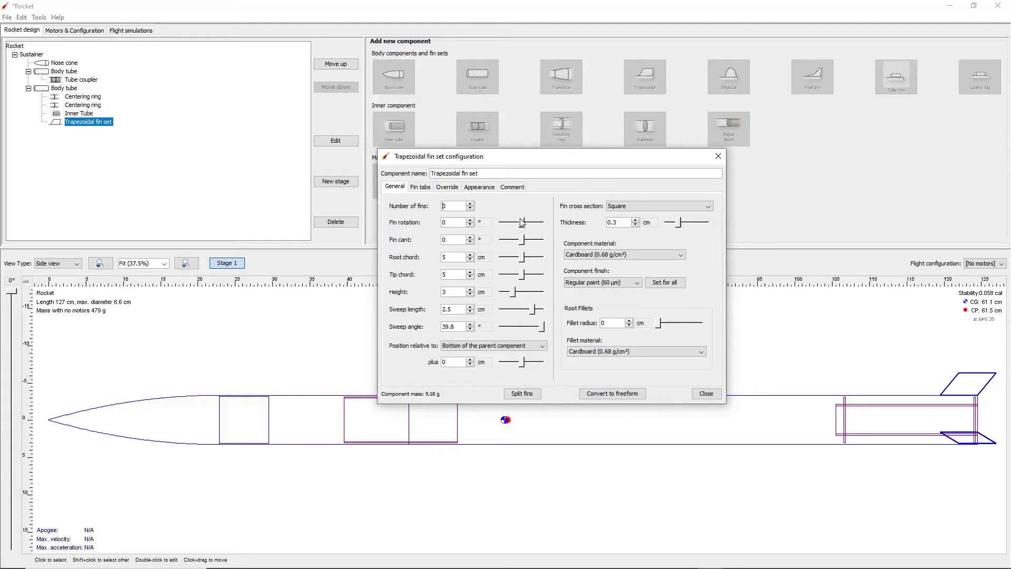
{"action": "left_click_drag", "start_coordinate": [523, 223], "coordinate": [529, 222]}
{"action": "double_click", "coordinate": [453, 223]}
{"action": "type", "text": "0"}
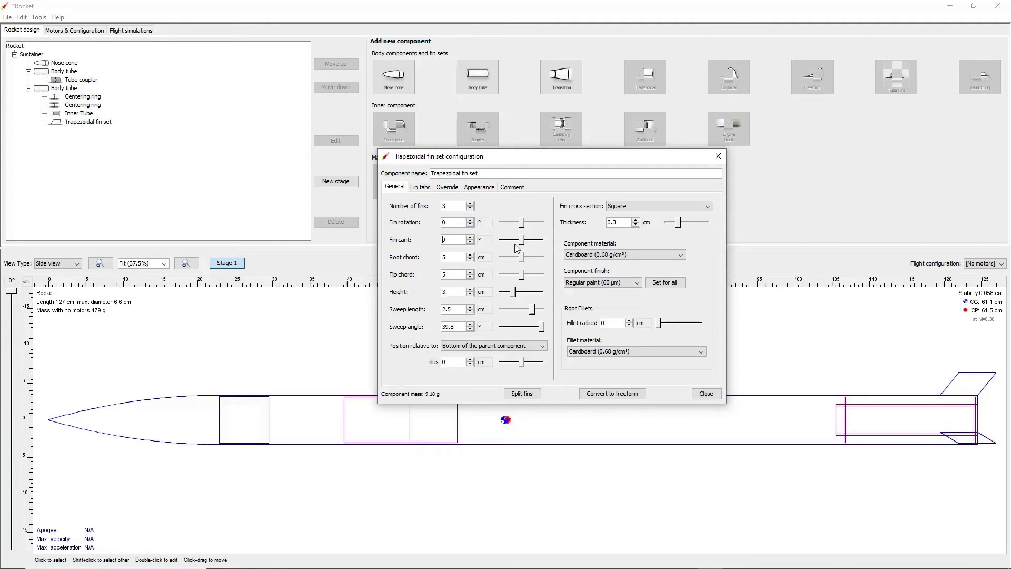
{"action": "left_click", "coordinate": [537, 246]}
{"action": "mouse_move", "coordinate": [538, 246]}
{"action": "left_mouse_down"}
{"action": "mouse_move", "coordinate": [508, 242]}
{"action": "mouse_move", "coordinate": [541, 244]}
{"action": "left_mouse_up"}
{"action": "double_click", "coordinate": [452, 240]}
{"action": "type", "text": "0"}
Set the fins to 10 cm root chord, 7.2 cm tip chord, 10 cm height, and adjust sweep
{"action": "type", "text": "10"}
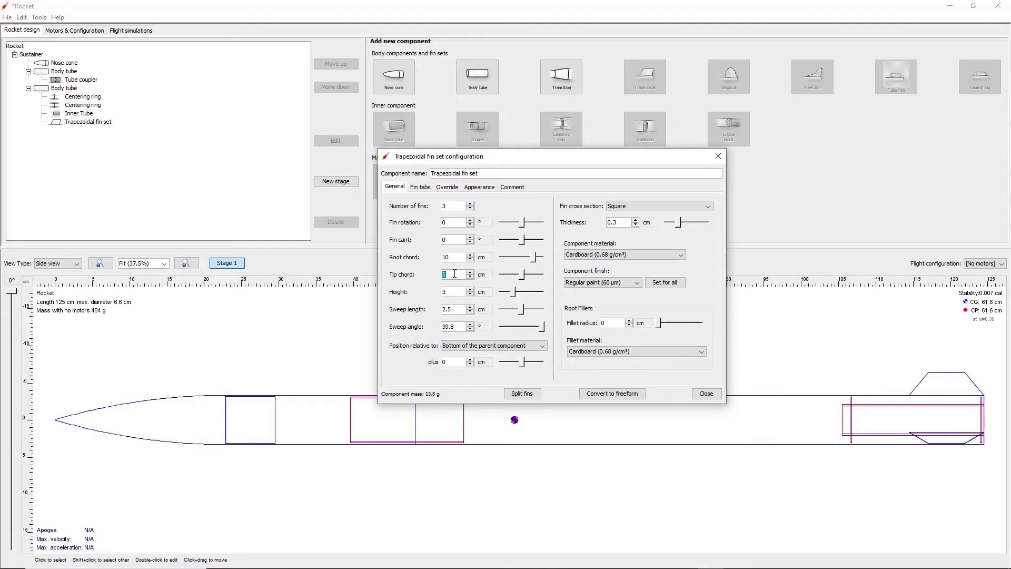
{"action": "left_click", "coordinate": [454, 274]}
{"action": "type", "text": "7.2"}
{"action": "left_click", "coordinate": [452, 291]}
{"action": "key", "text": "Return"}
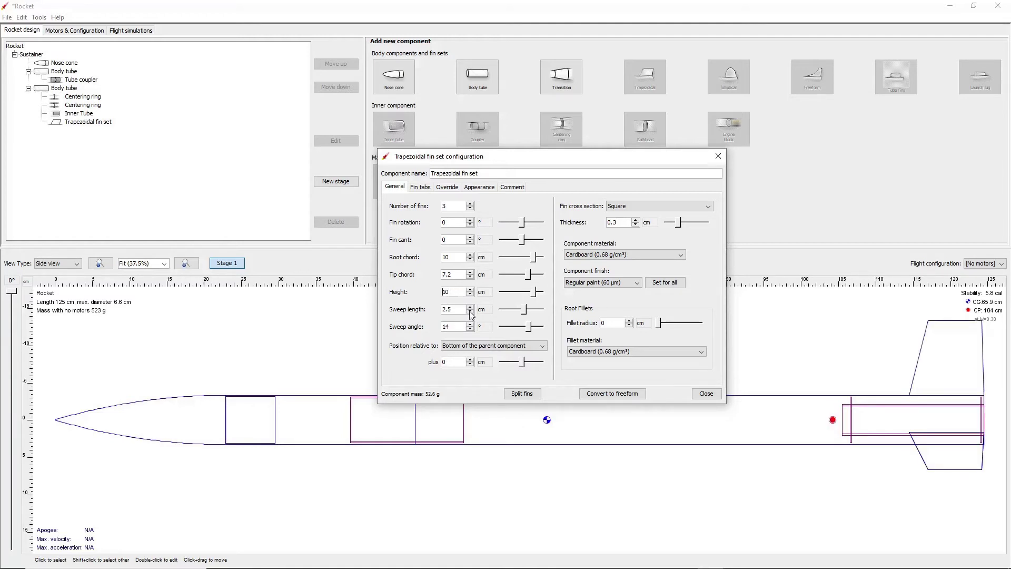
{"action": "left_click_drag", "start_coordinate": [526, 310], "coordinate": [527, 314]}
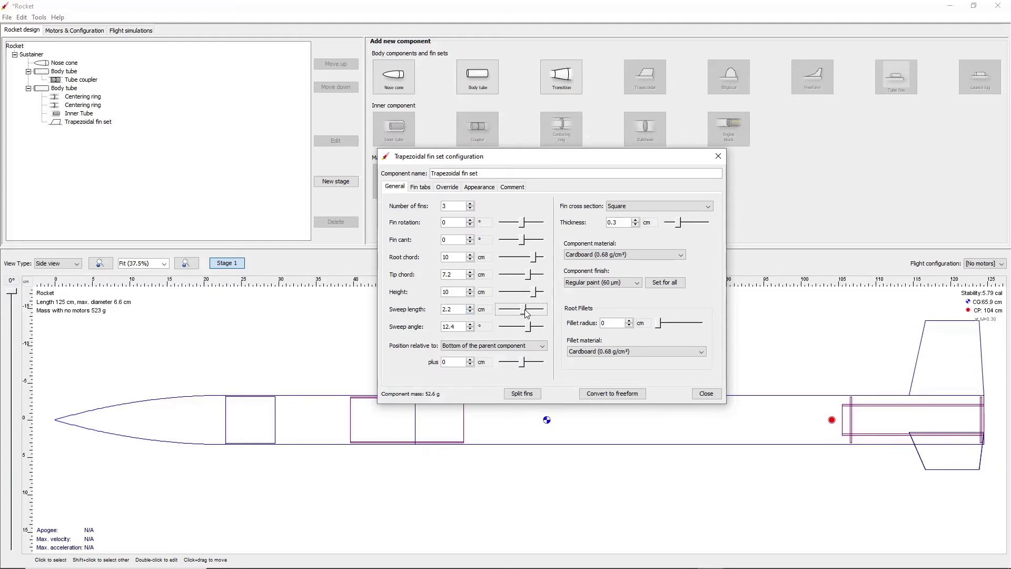
{"action": "double_click", "coordinate": [458, 311]}
{"action": "type", "text": "1.27"}
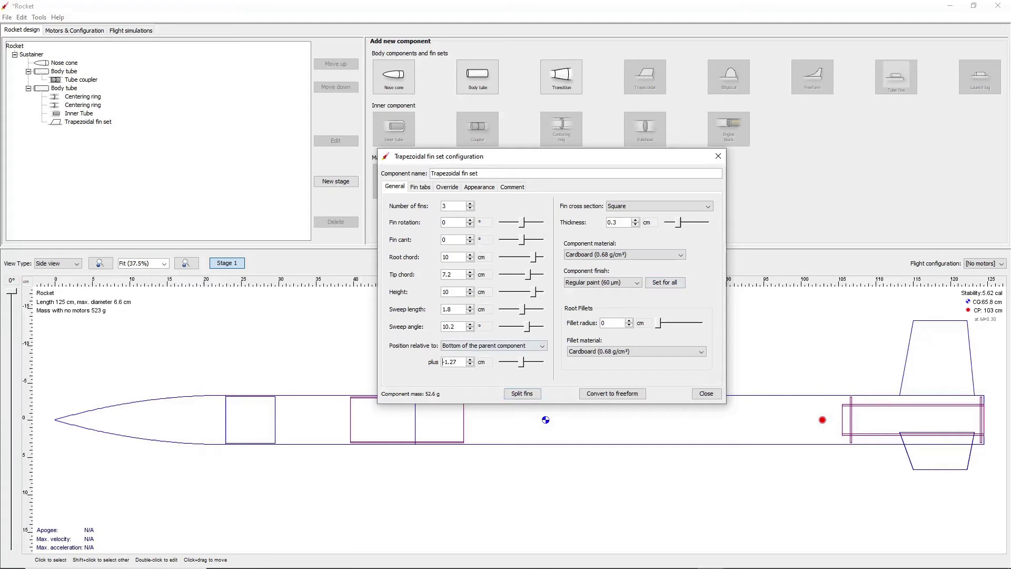
Keep square cross-section, make fins Plywood (birch), enlarge root fillets and make them Epoxy
{"action": "left_click", "coordinate": [634, 206]}
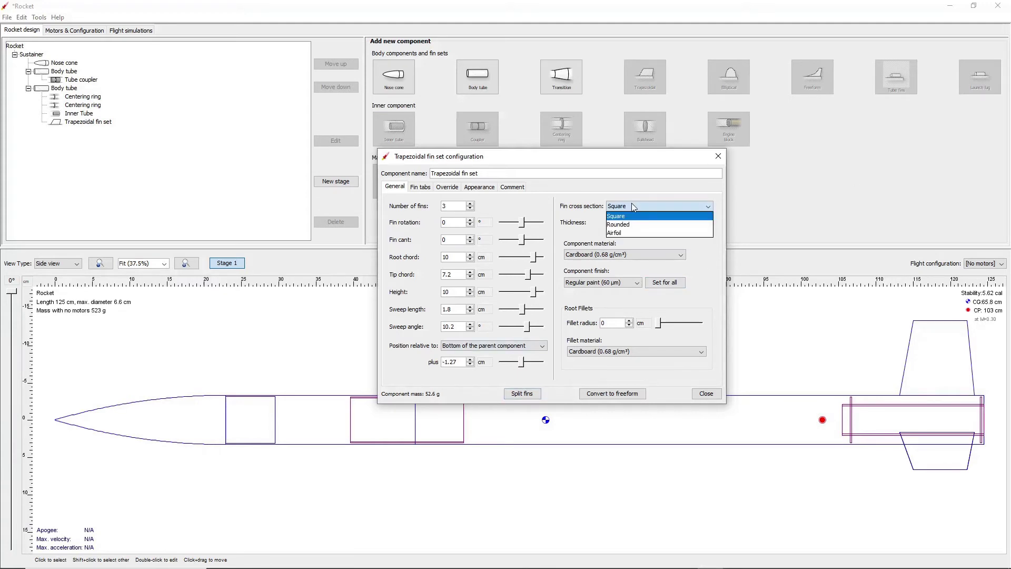
{"action": "left_click", "coordinate": [631, 215]}
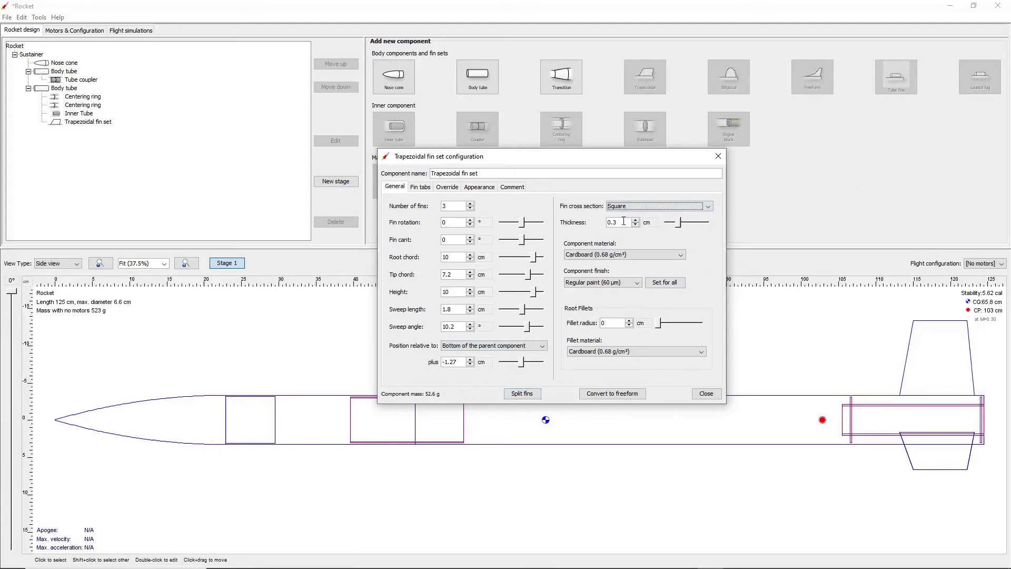
{"action": "left_click", "coordinate": [622, 254]}
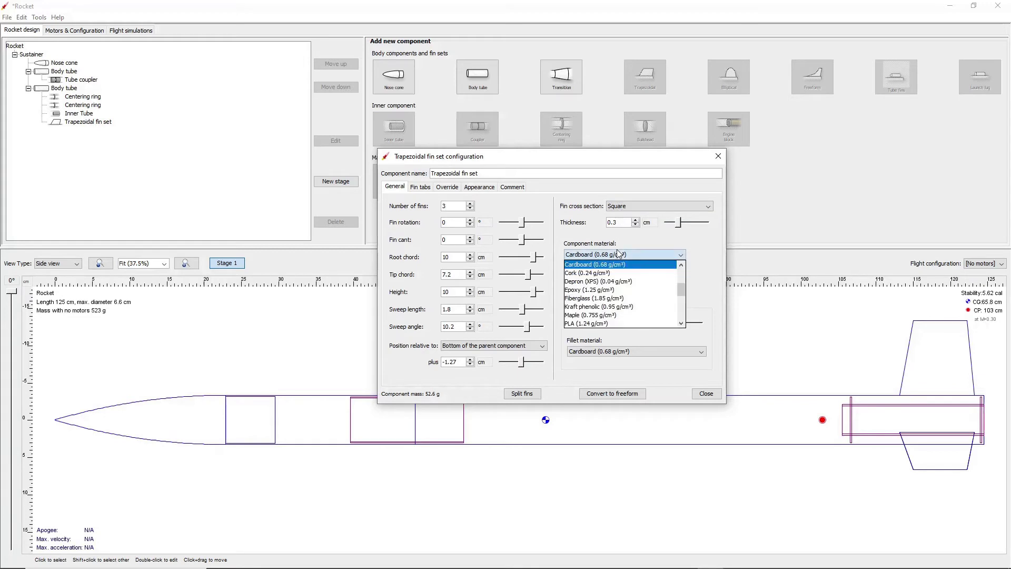
{"action": "scroll", "coordinate": [606, 299], "scroll_direction": "down", "scroll_amount": 1}
{"action": "scroll", "coordinate": [606, 299], "scroll_direction": "down", "scroll_amount": 1}
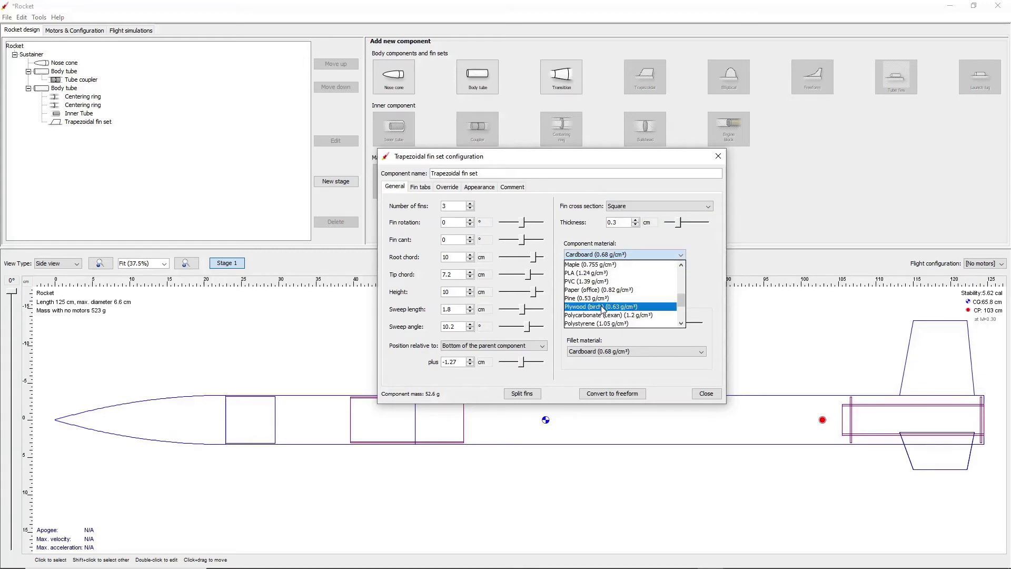
{"action": "left_click", "coordinate": [603, 308]}
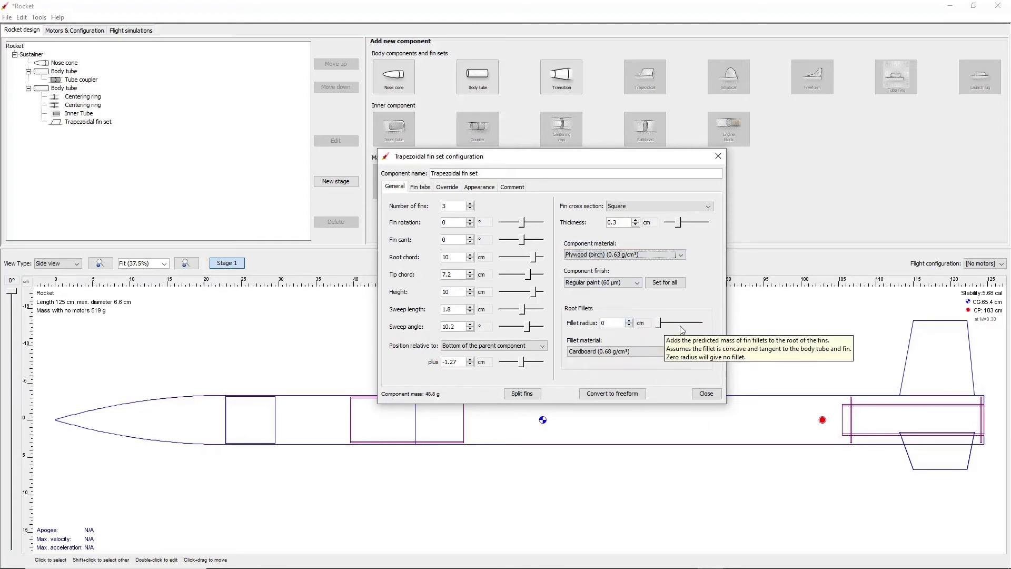
{"action": "mouse_move", "coordinate": [659, 324]}
{"action": "left_mouse_down"}
{"action": "mouse_move", "coordinate": [707, 327]}
{"action": "mouse_move", "coordinate": [645, 325]}
{"action": "left_mouse_up"}
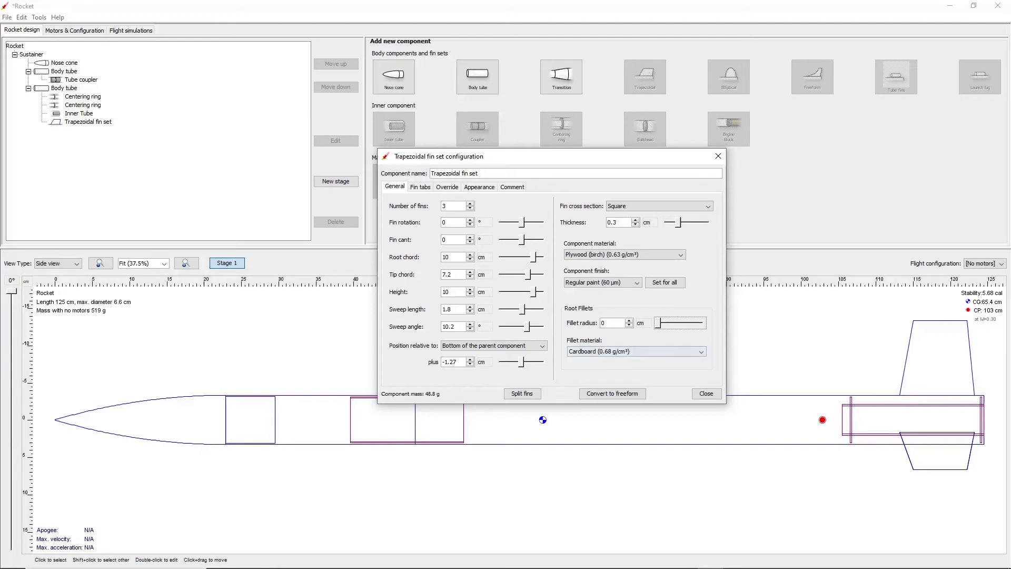
{"action": "left_click", "coordinate": [618, 351]}
{"action": "left_click", "coordinate": [602, 386]}
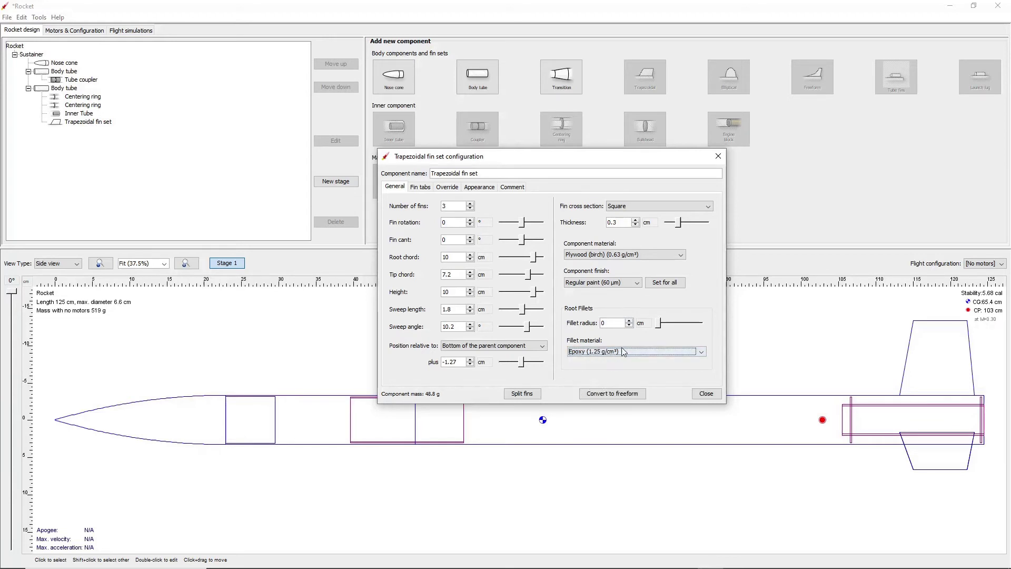
Give the fins through-the-wall tabs 9 cm long and 1 cm high
{"action": "left_click", "coordinate": [424, 189]}
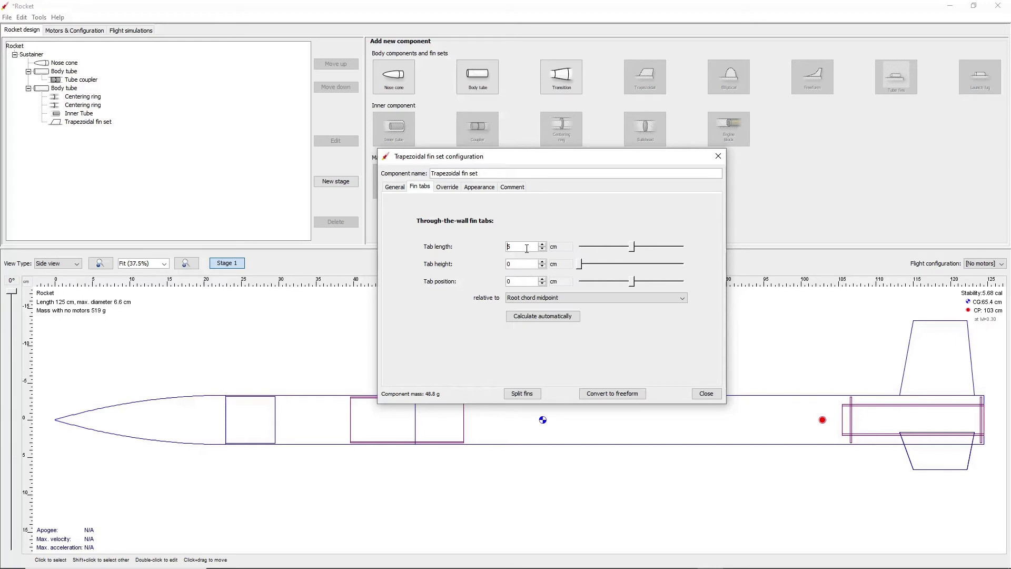
{"action": "double_click", "coordinate": [527, 249]}
{"action": "type", "text": "9"}
{"action": "key", "text": "Return"}
{"action": "type", "text": "1"}
{"action": "key", "text": "Return"}
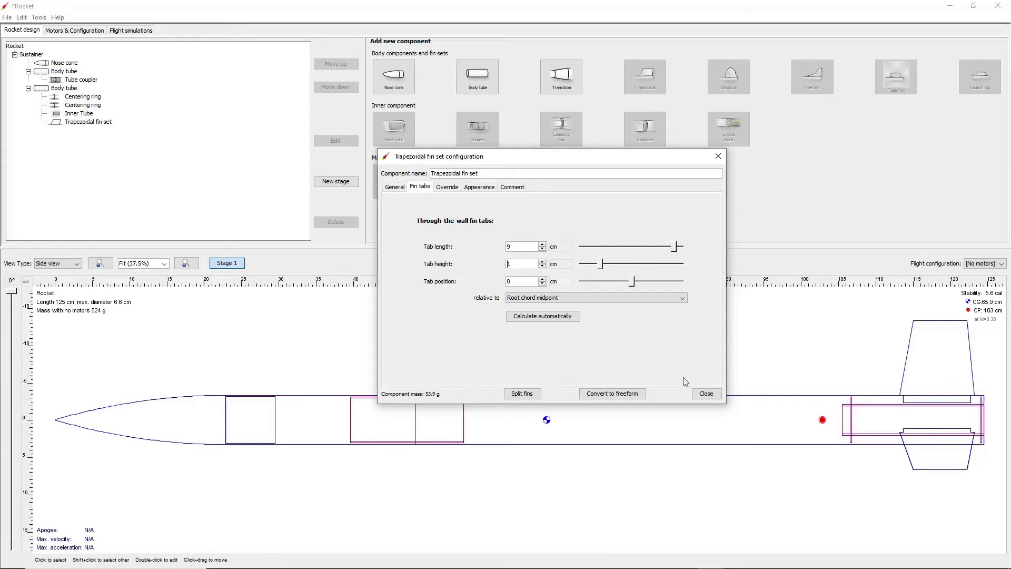
{"action": "left_click", "coordinate": [707, 394]}
{"action": "left_click", "coordinate": [704, 436]}
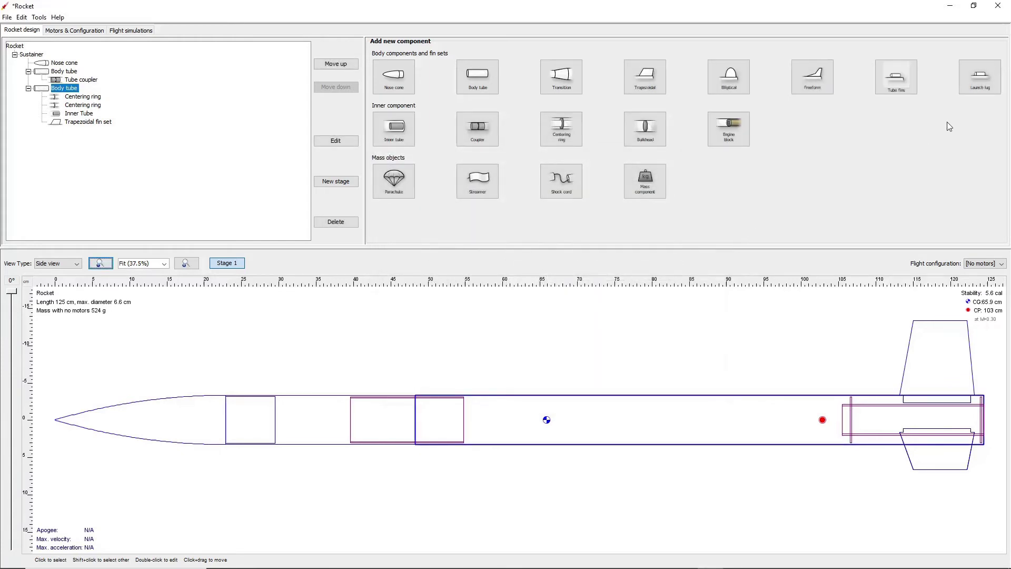
Add a launch lug 15.2 cm long, 0.457 cm outer diameter, 0.013 cm wall
{"action": "left_click", "coordinate": [980, 77]}
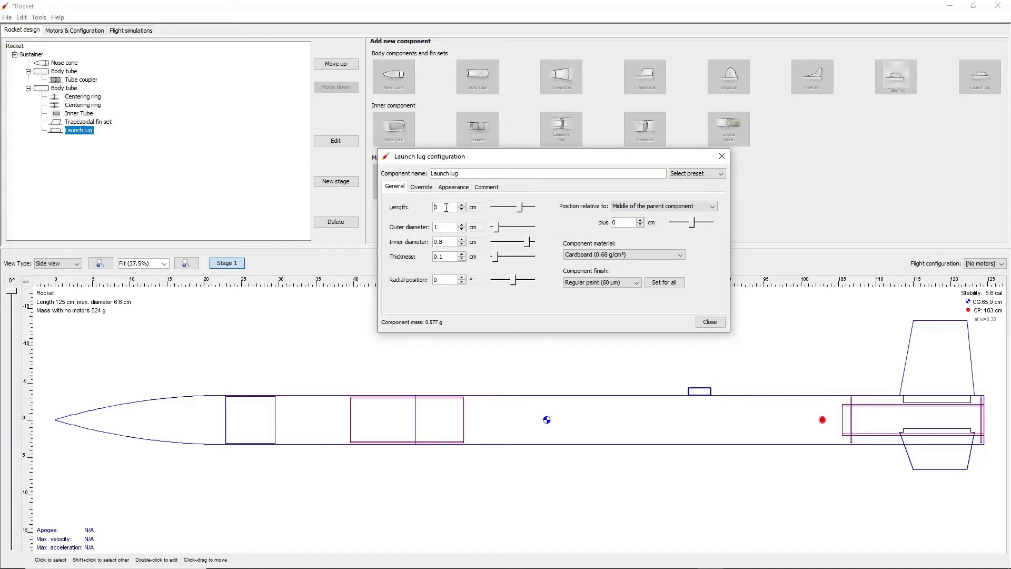
{"action": "key", "text": "Return"}
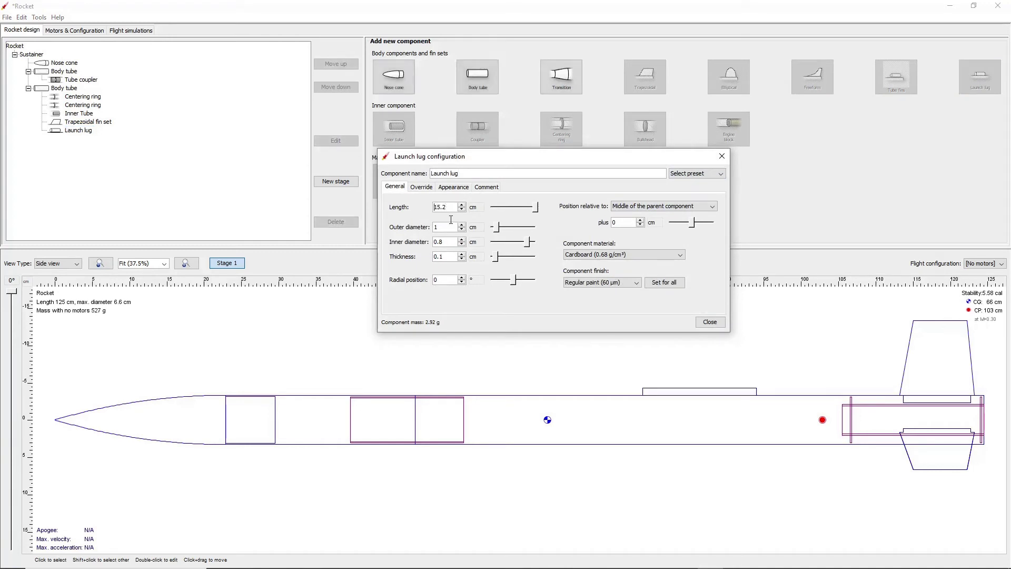
{"action": "left_click", "coordinate": [450, 257]}
{"action": "key", "text": "BackSpace"}
{"action": "key", "text": "Return"}
{"action": "double_click", "coordinate": [443, 227]}
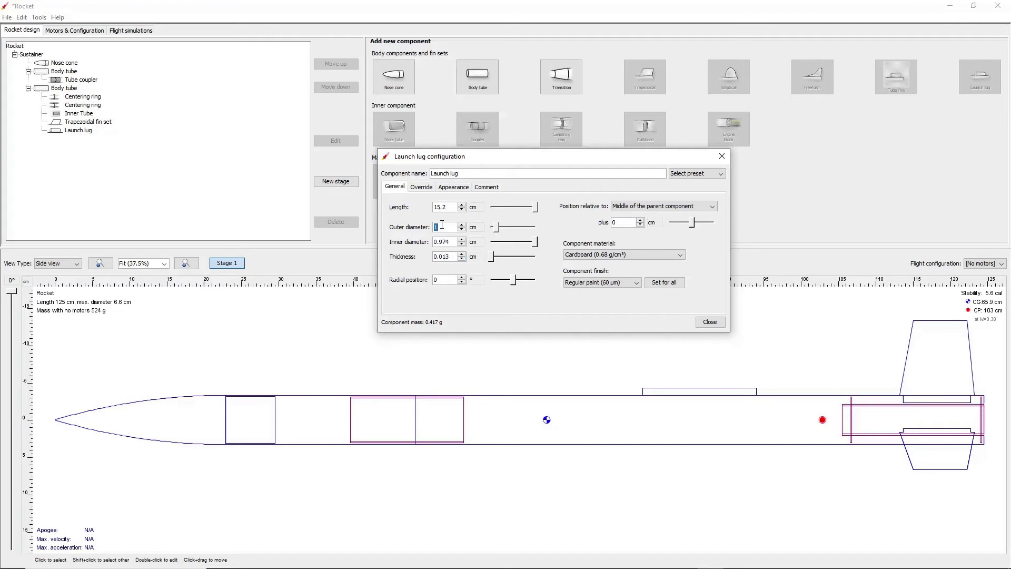
{"action": "key", "text": "Return"}
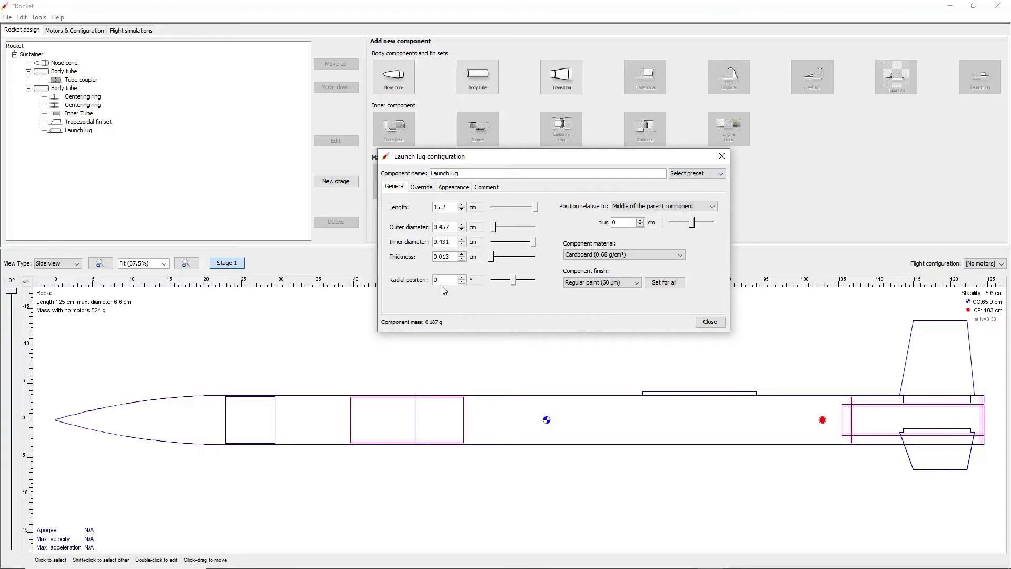
Position the lug -20.3 cm from the tube's bottom at 45°, keeping cardboard material
{"action": "left_click", "coordinate": [663, 205]}
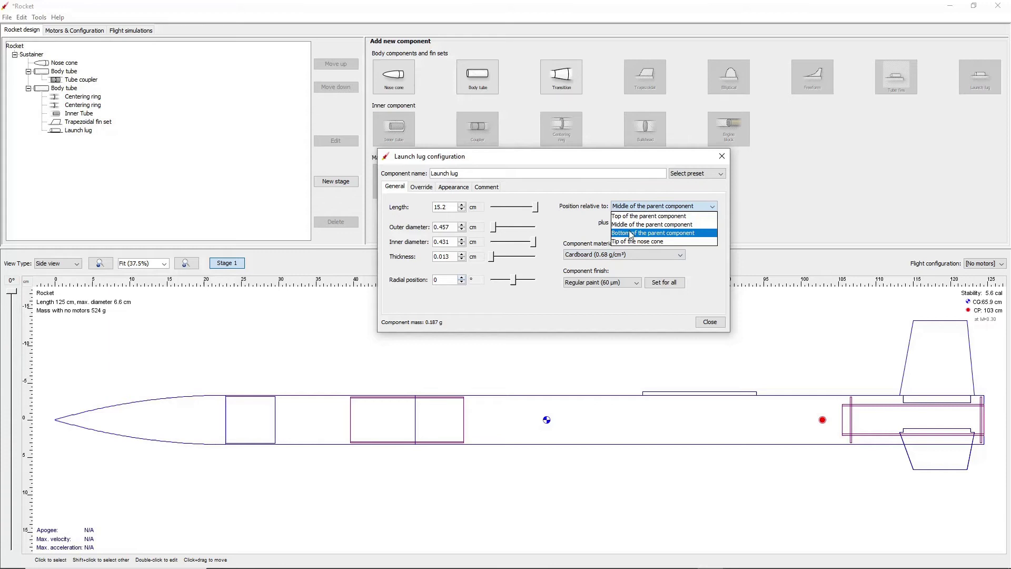
{"action": "left_click", "coordinate": [653, 229]}
{"action": "double_click", "coordinate": [625, 222]}
{"action": "type", "text": "-20.3"}
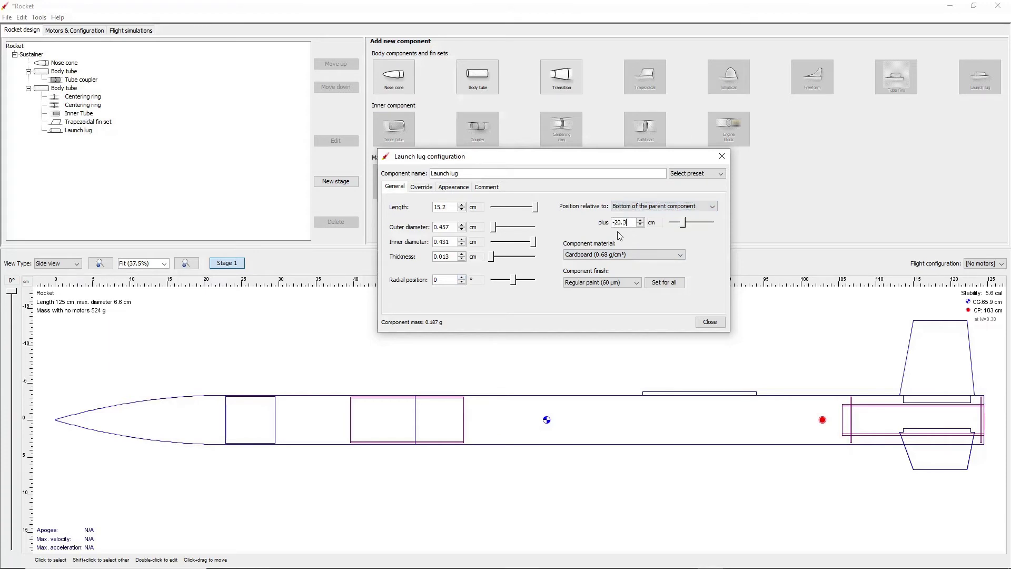
{"action": "key", "text": "Return"}
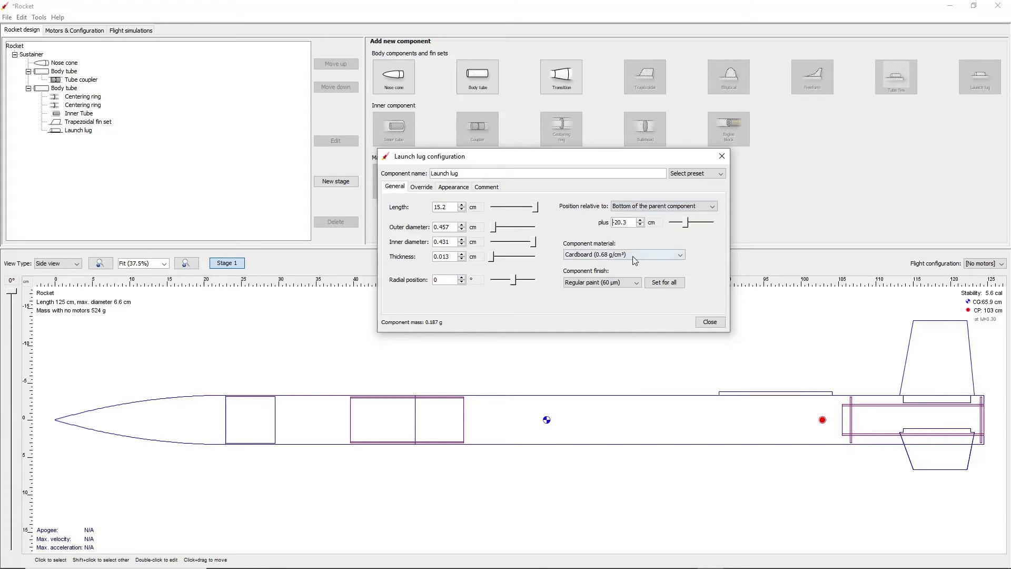
{"action": "left_click_drag", "start_coordinate": [514, 283], "coordinate": [518, 284]}
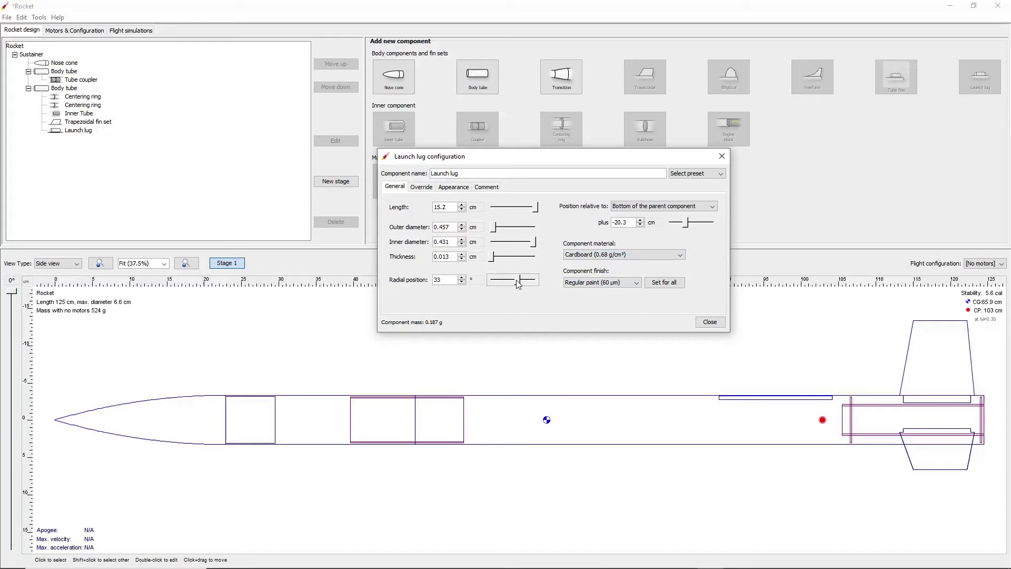
{"action": "double_click", "coordinate": [449, 281]}
{"action": "type", "text": "45"}
{"action": "key", "text": "Return"}
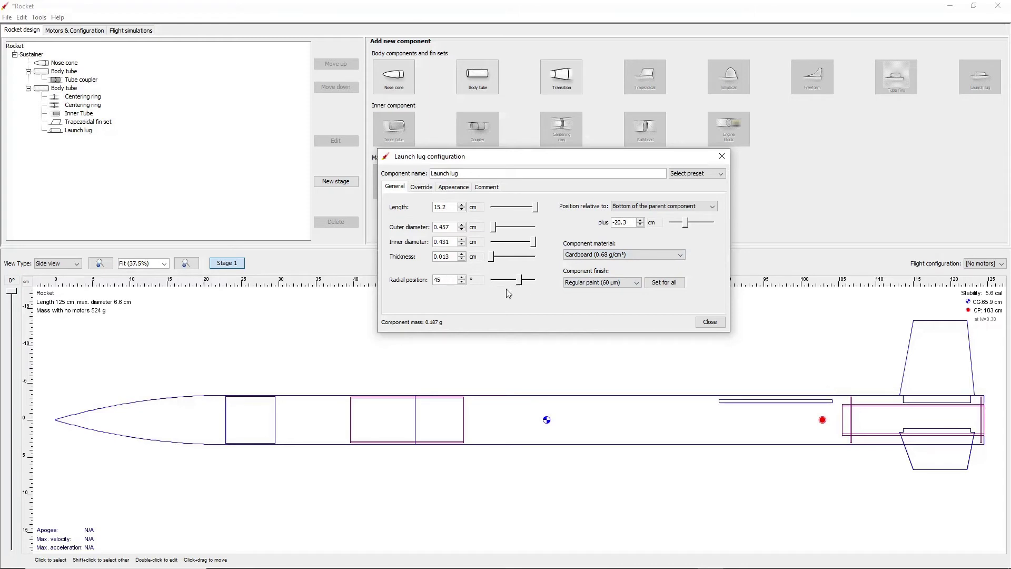
{"action": "left_click", "coordinate": [612, 255]}
{"action": "left_click", "coordinate": [610, 255]}
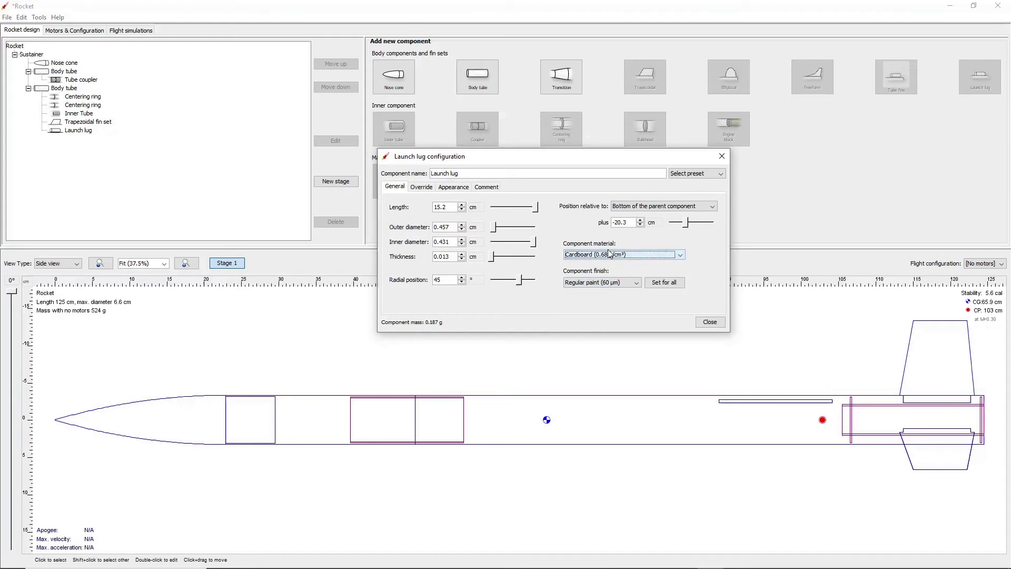
{"action": "left_click", "coordinate": [709, 322]}
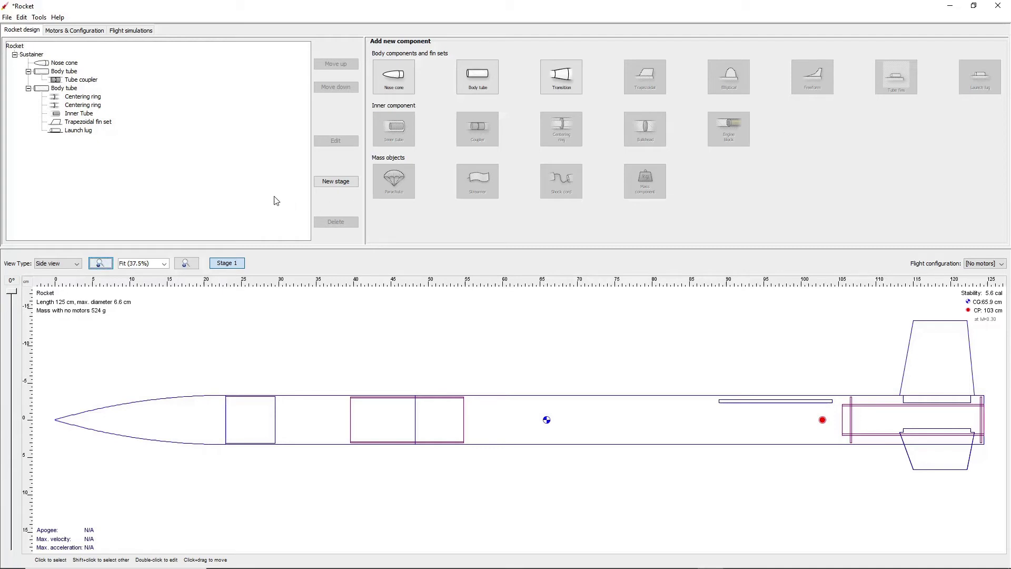
Add a 365 cm Kevlar shock cord inside the tube coupler
{"action": "left_click", "coordinate": [79, 81]}
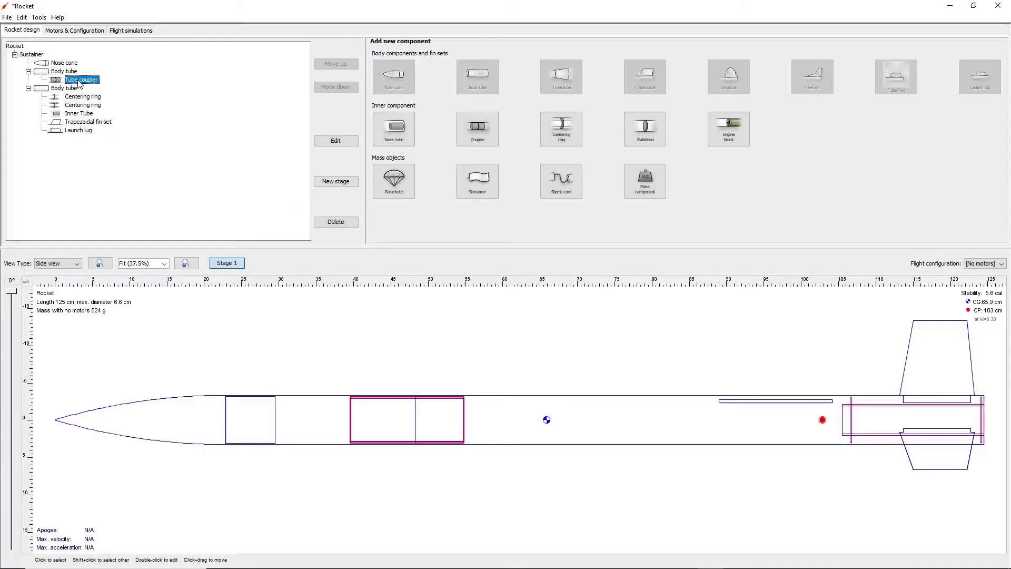
{"action": "left_click", "coordinate": [562, 180]}
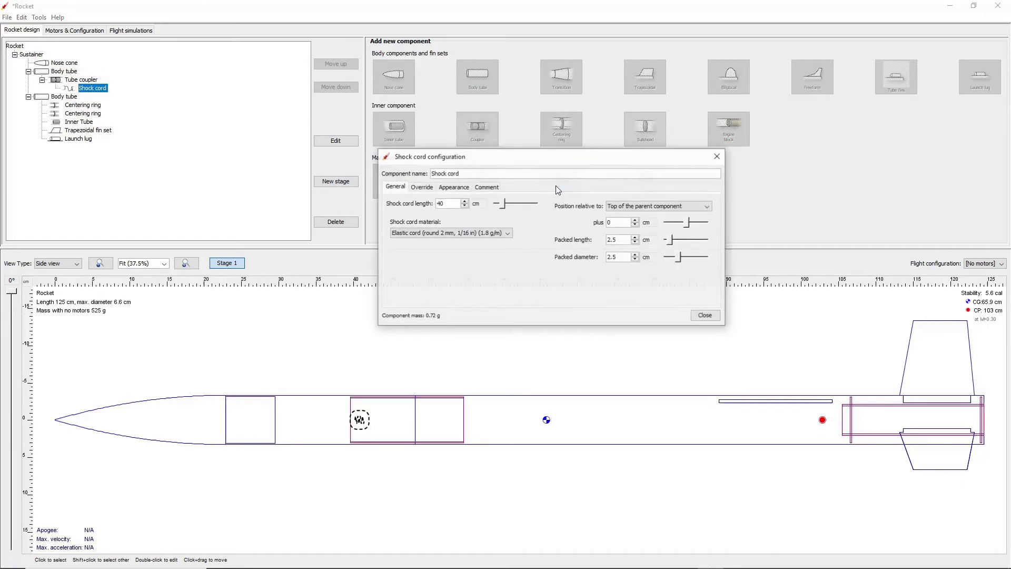
{"action": "mouse_move", "coordinate": [511, 165]}
{"action": "left_mouse_down"}
{"action": "mouse_move", "coordinate": [476, 176]}
{"action": "mouse_move", "coordinate": [505, 170]}
{"action": "left_mouse_up"}
{"action": "double_click", "coordinate": [442, 207]}
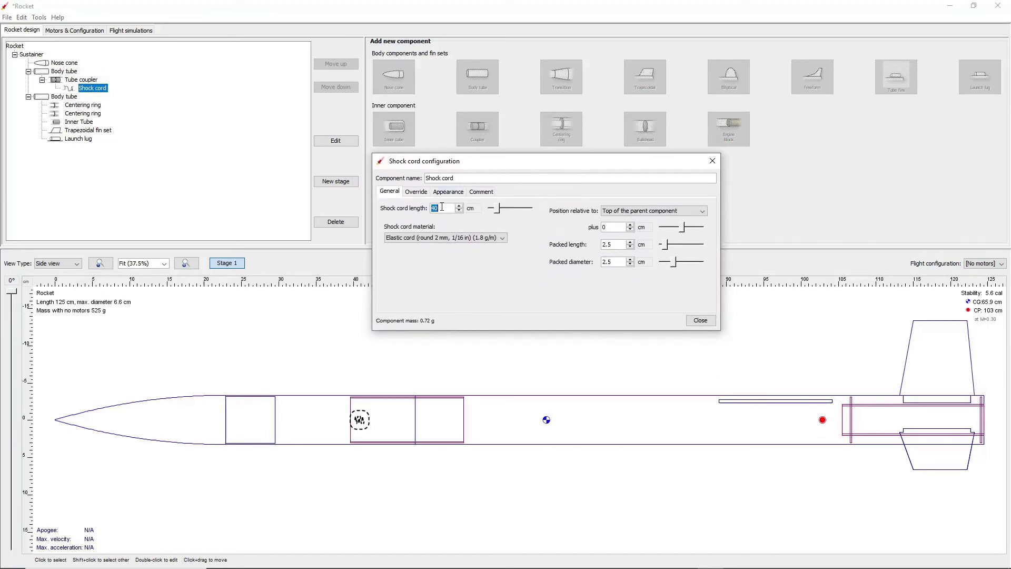
{"action": "key", "text": "Return"}
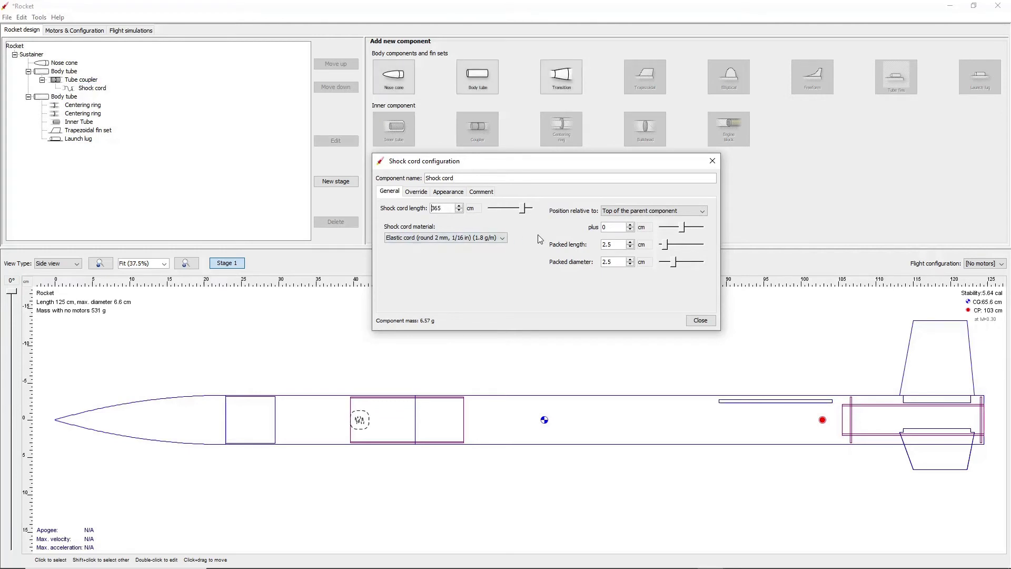
{"action": "left_click", "coordinate": [504, 238]}
{"action": "left_click", "coordinate": [462, 265]}
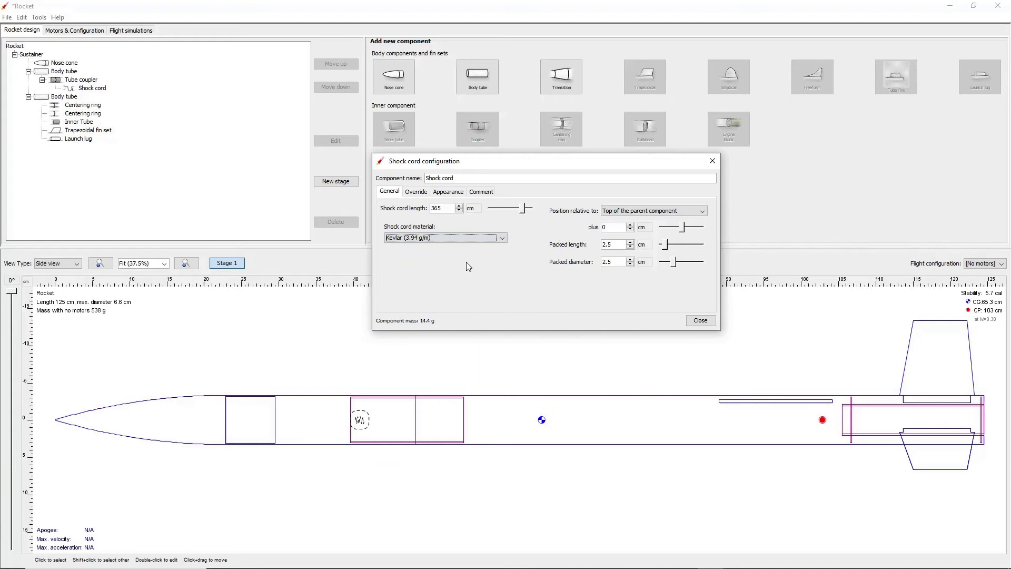
Set the shock cord's packed length to 50.8 cm and packed diameter to 2.1 cm
{"action": "left_click", "coordinate": [610, 227]}
{"action": "left_click", "coordinate": [616, 245]}
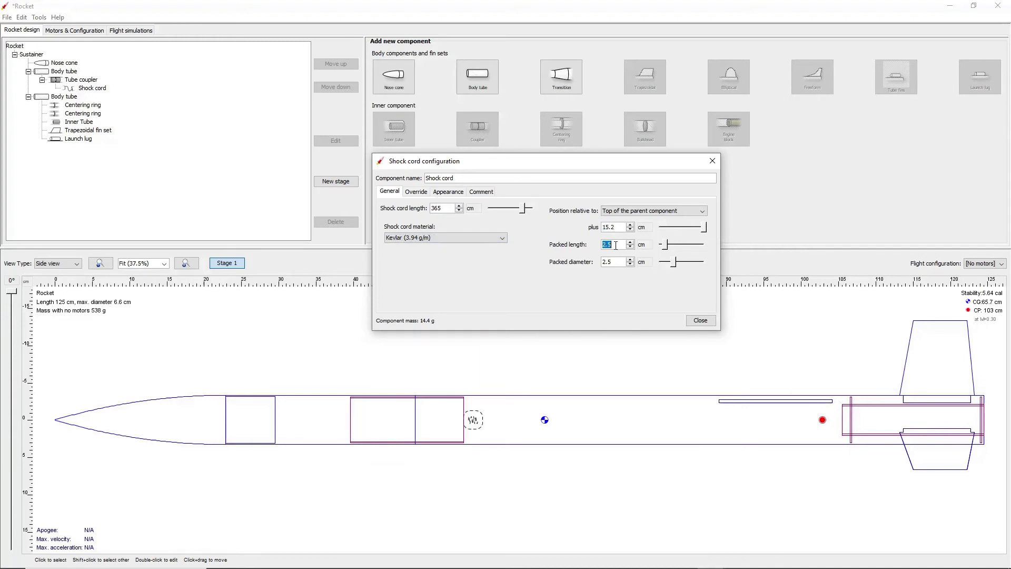
{"action": "type", "text": "50.8"}
{"action": "key", "text": "Return"}
{"action": "left_click", "coordinate": [614, 262]}
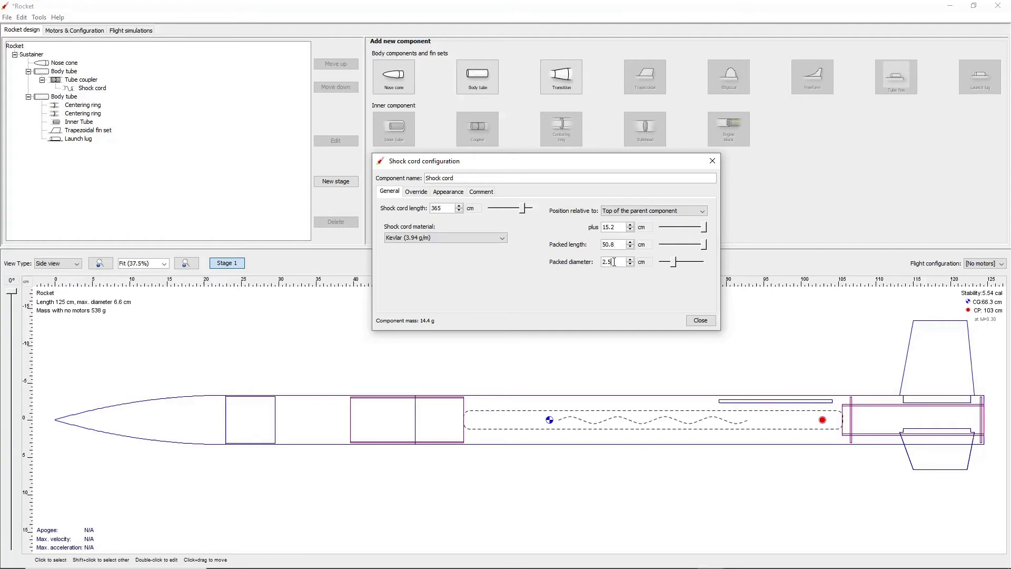
{"action": "key", "text": "Return"}
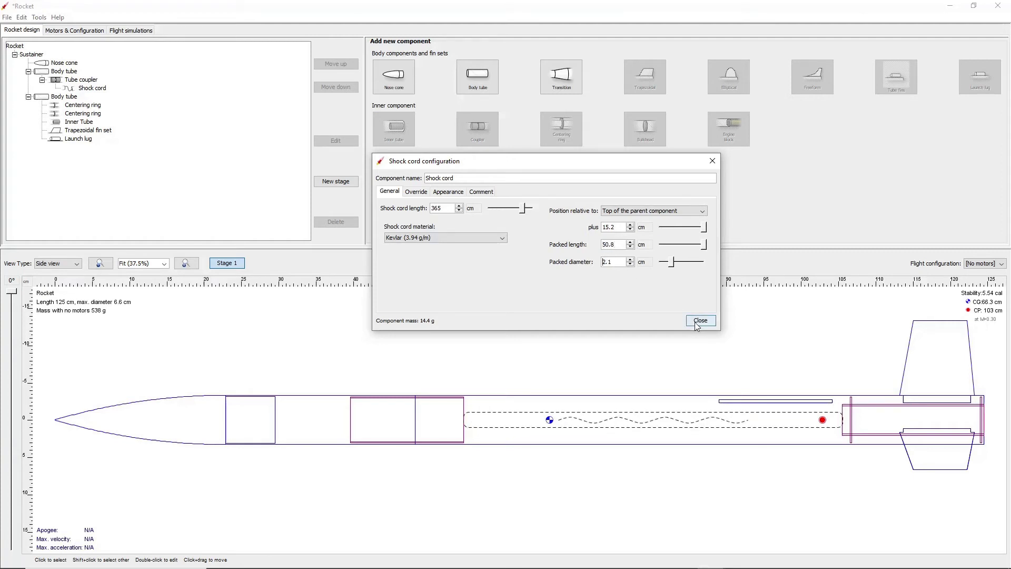
{"action": "left_click", "coordinate": [701, 320]}
{"action": "left_click", "coordinate": [80, 79]}
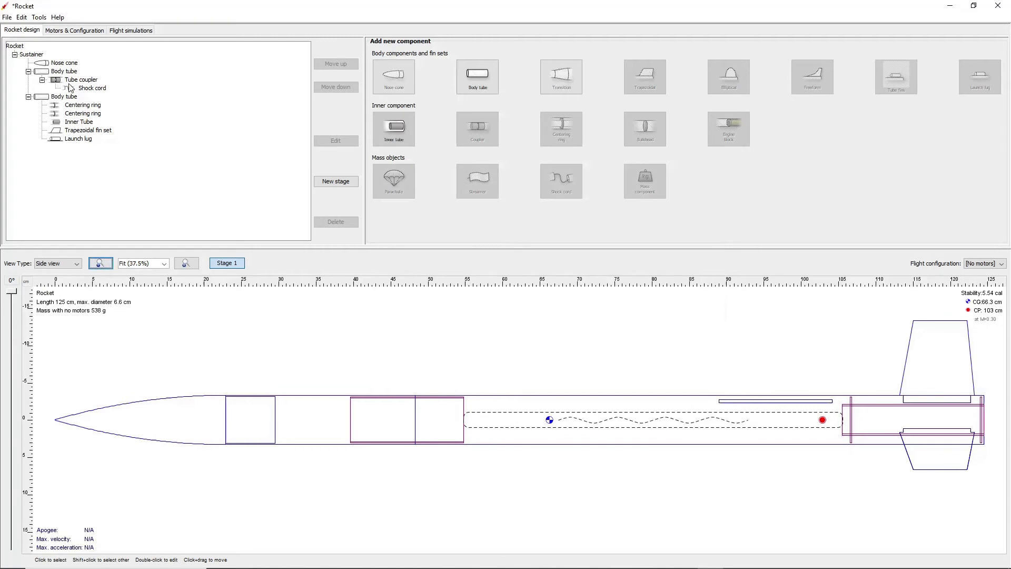
Add a 71.1 cm parachute measured from the parent's bottom, with 8 shroud lines 97 cm long
{"action": "left_click", "coordinate": [406, 184]}
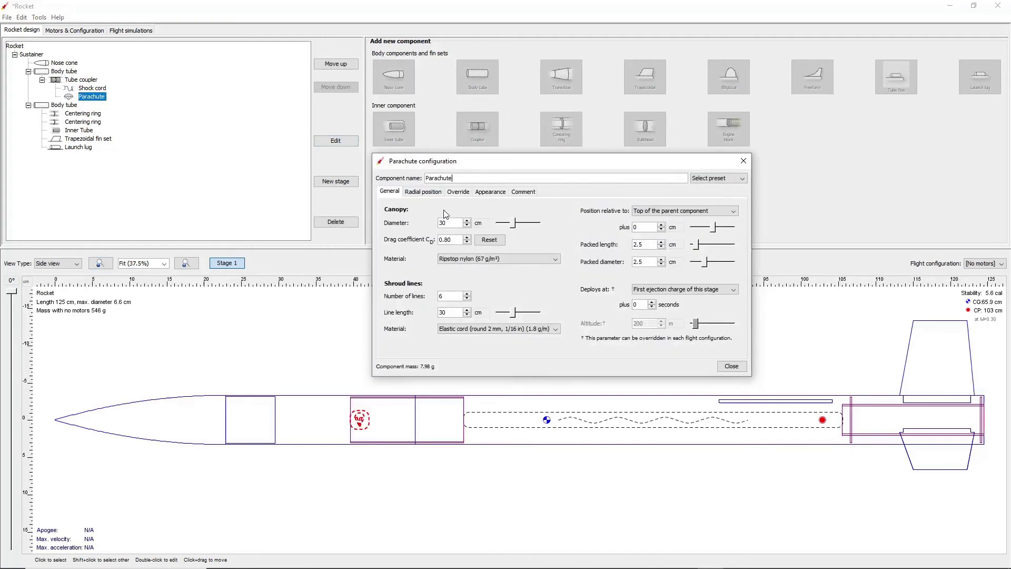
{"action": "double_click", "coordinate": [444, 222]}
{"action": "type", "text": "71.1"}
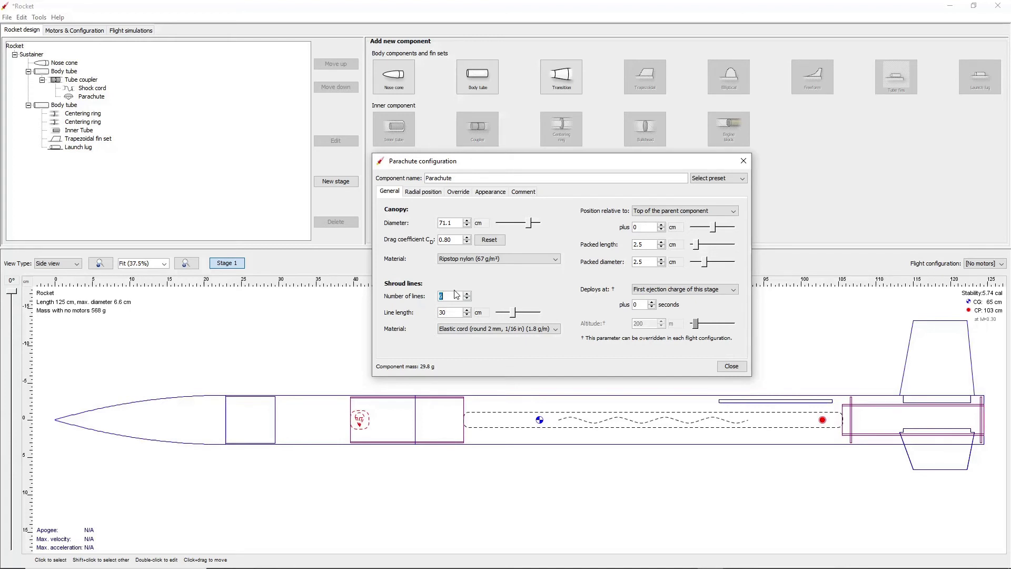
{"action": "left_click", "coordinate": [679, 211]}
{"action": "left_click", "coordinate": [680, 238]}
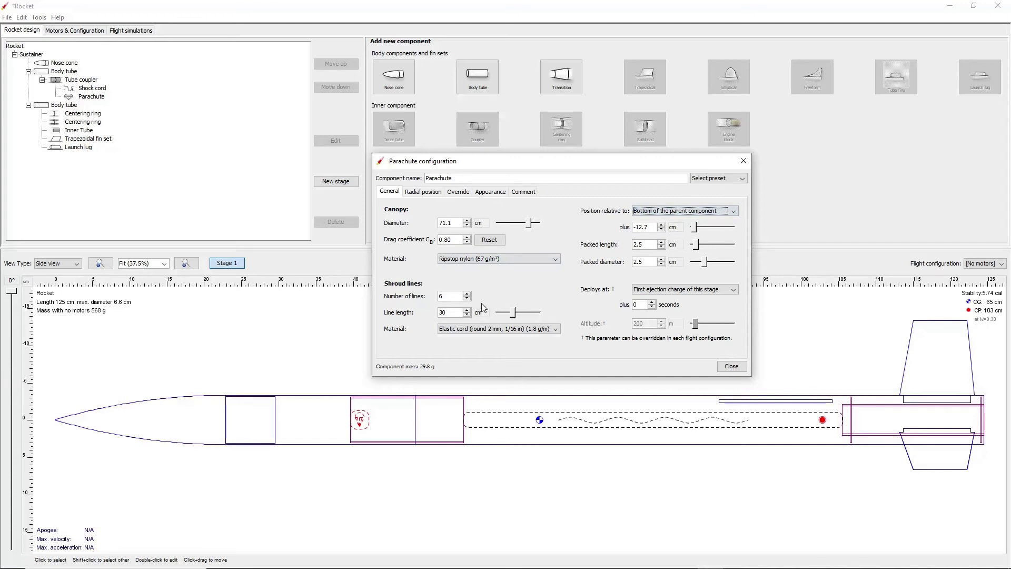
{"action": "left_click", "coordinate": [454, 295]}
{"action": "type", "text": "8"}
{"action": "left_click", "coordinate": [455, 313]}
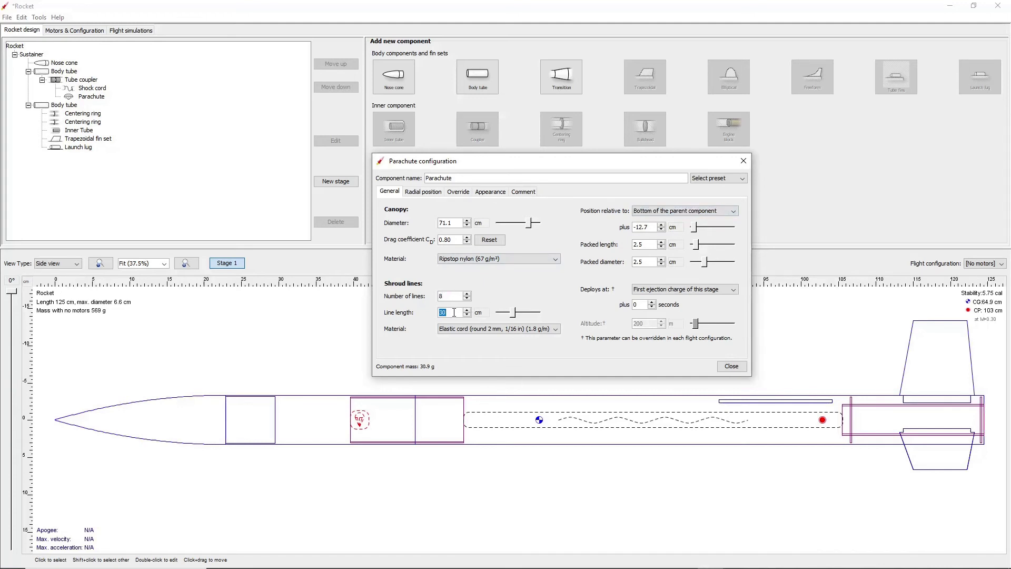
{"action": "type", "text": "97"}
Offset the parachute 16 cm, use 3 mm braided nylon lines, deploy at first ejection charge
{"action": "left_click", "coordinate": [698, 228]}
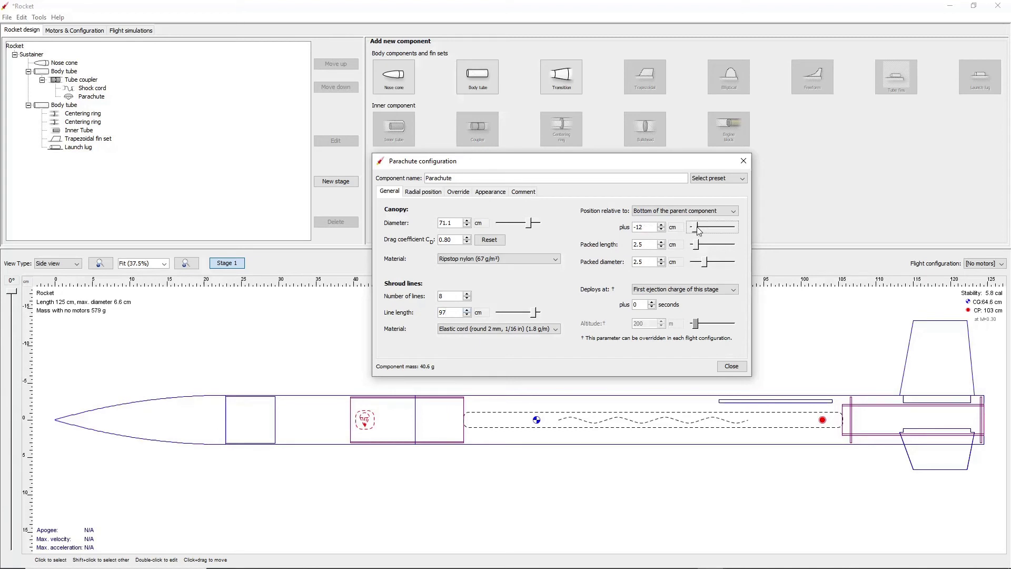
{"action": "left_click_drag", "start_coordinate": [698, 228], "coordinate": [729, 229]}
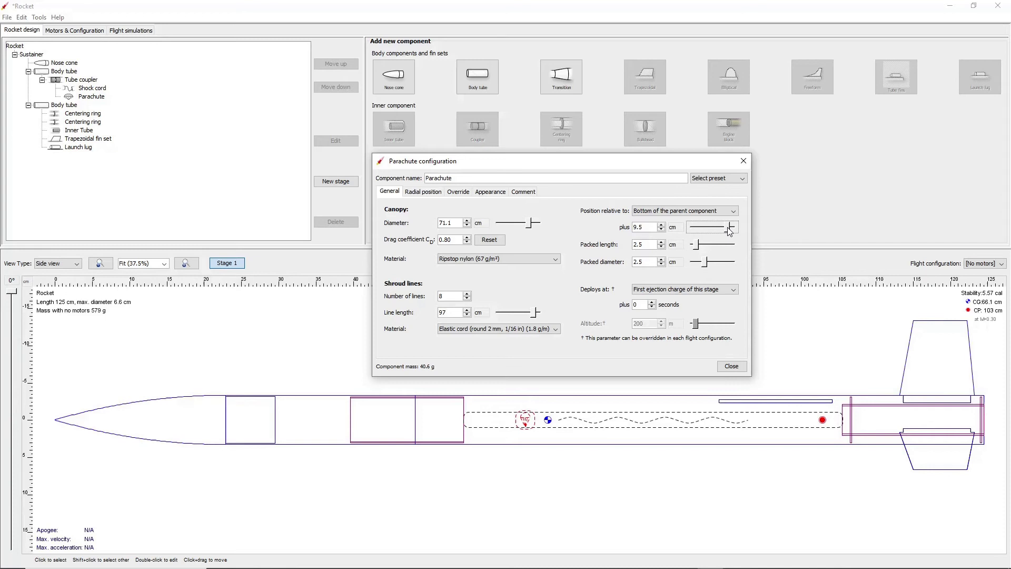
{"action": "double_click", "coordinate": [648, 231]}
{"action": "type", "text": "16"}
{"action": "key", "text": "Return"}
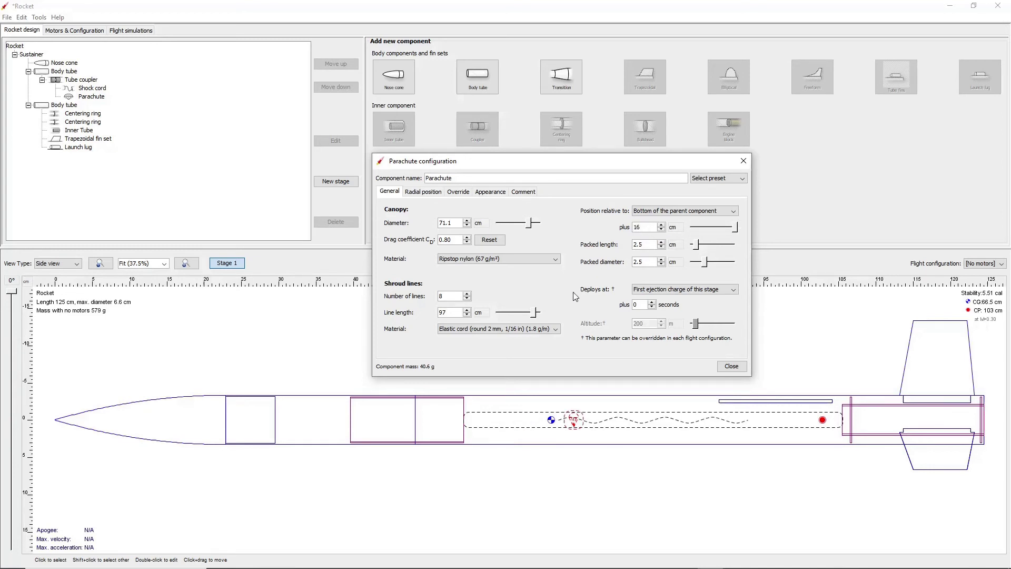
{"action": "left_click", "coordinate": [536, 330]}
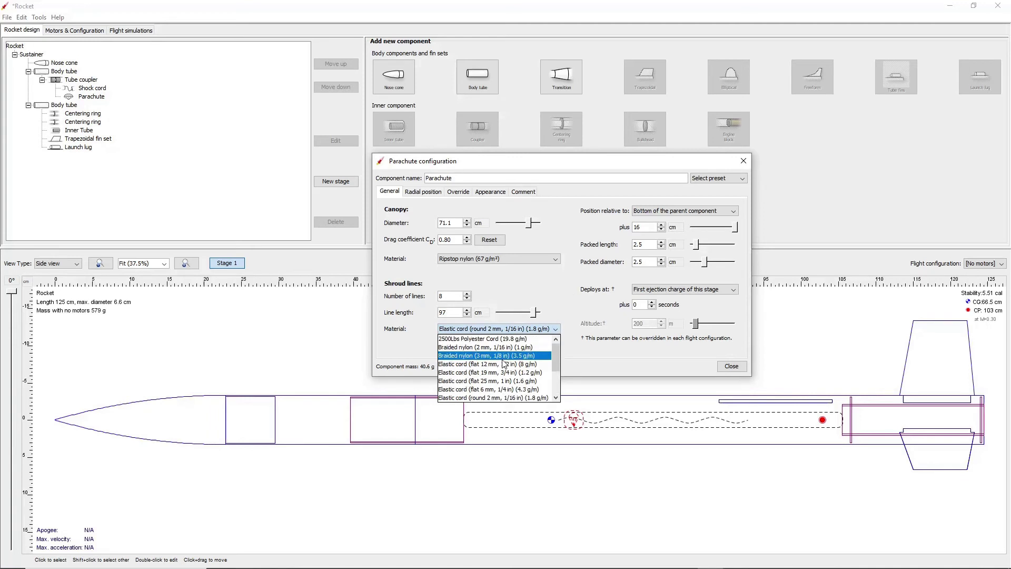
{"action": "left_click", "coordinate": [510, 357]}
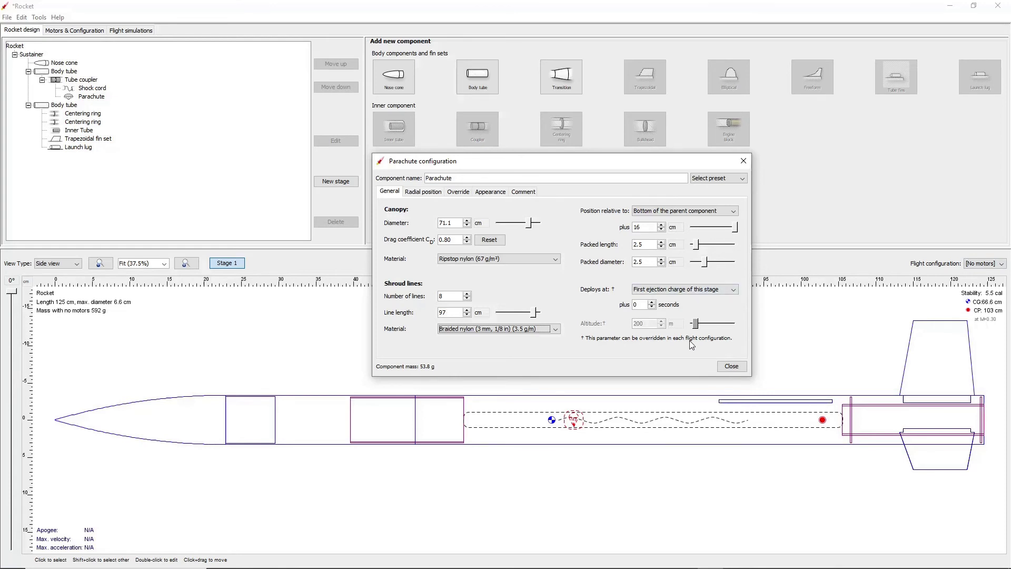
{"action": "left_click", "coordinate": [655, 292]}
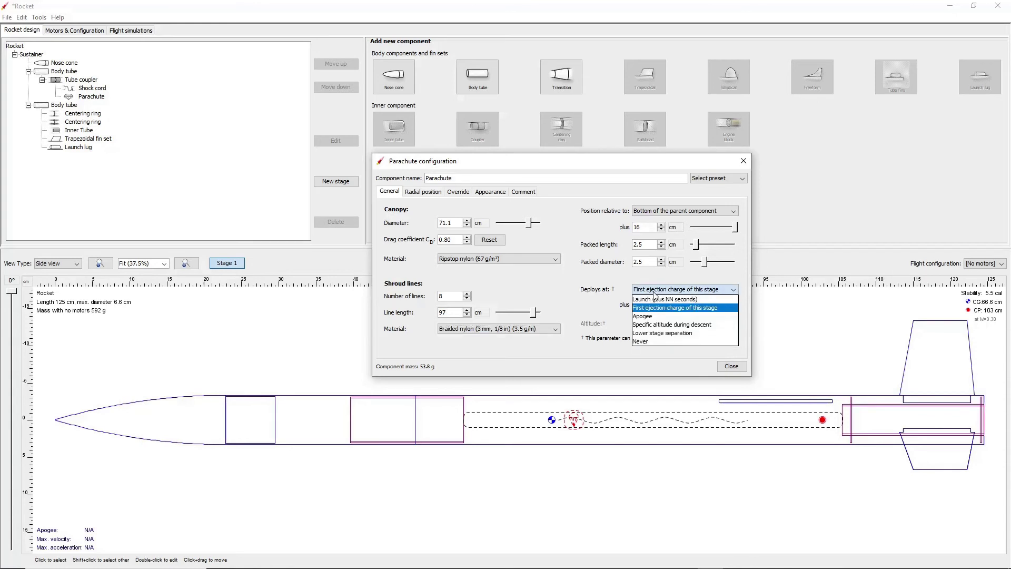
{"action": "left_click", "coordinate": [654, 293]}
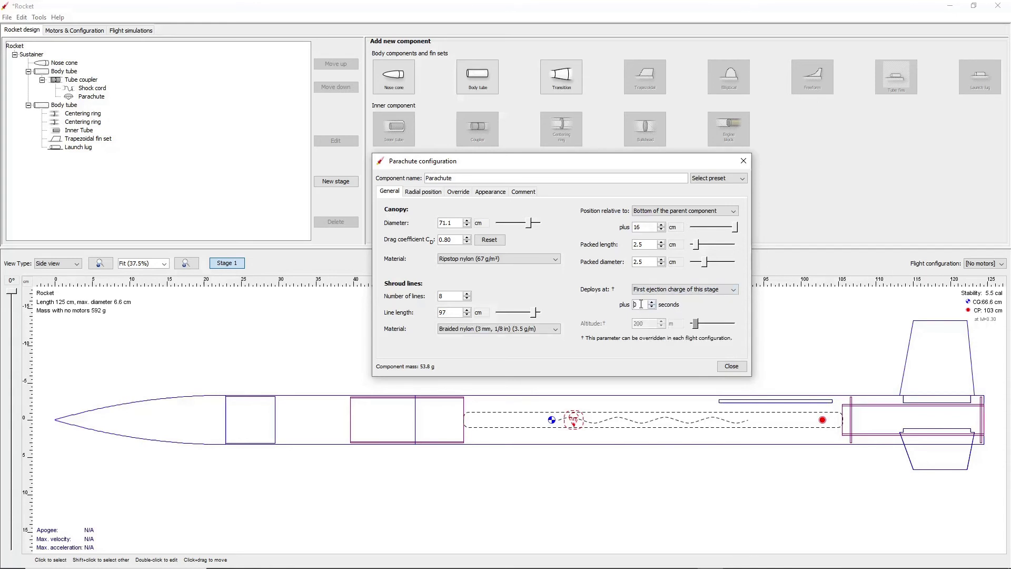
{"action": "left_click", "coordinate": [732, 366]}
Create a new '[No motors]' flight configuration for the inner tube mount
{"action": "left_click", "coordinate": [68, 32]}
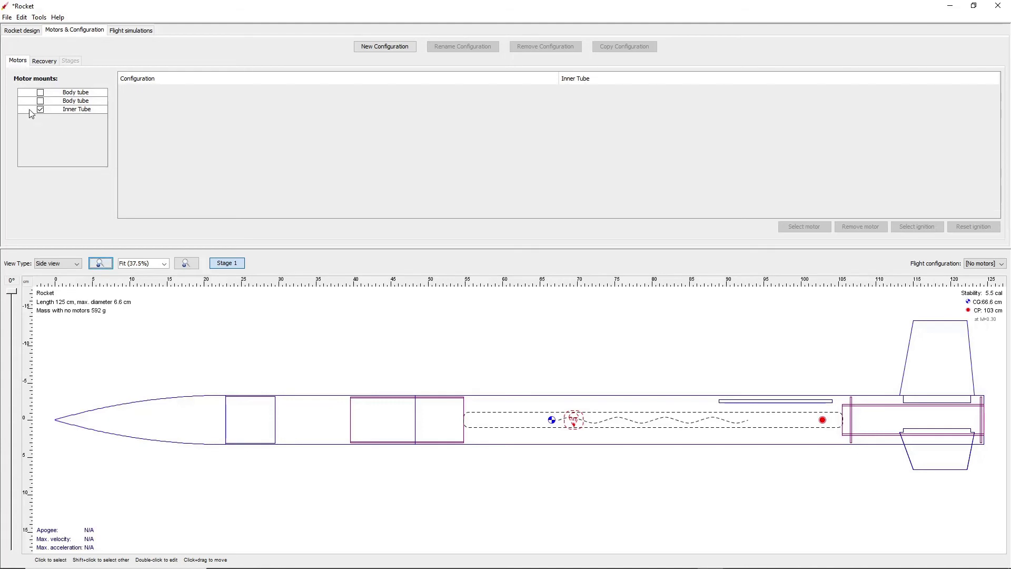
{"action": "left_click", "coordinate": [385, 47]}
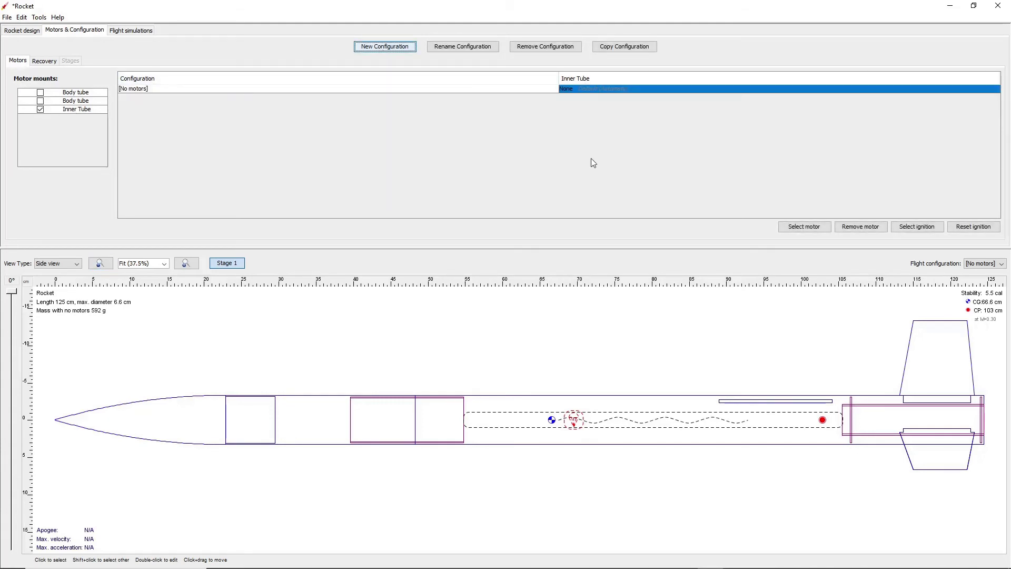
{"action": "left_click", "coordinate": [614, 90]}
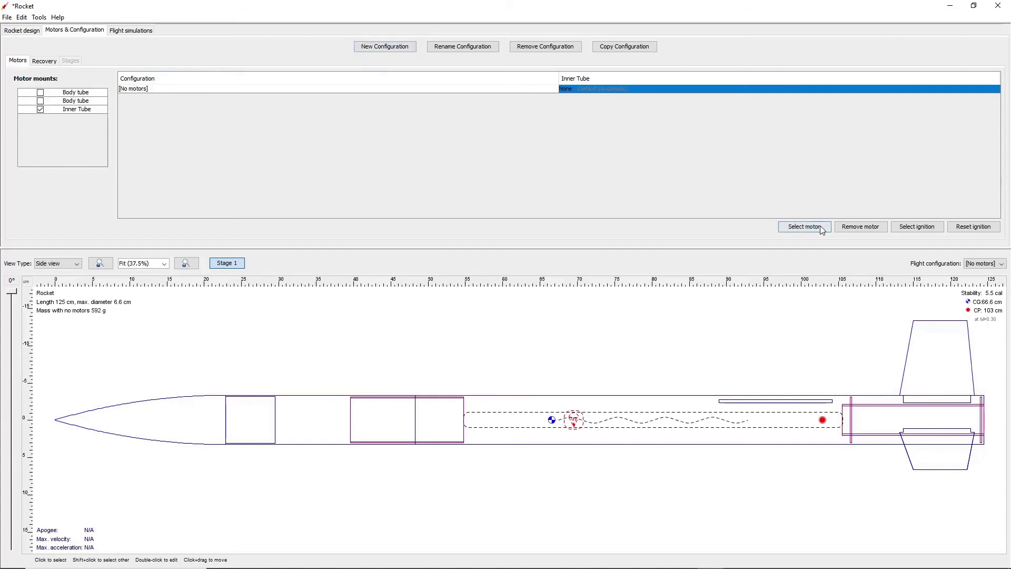
Reset the motor filters, search 'H110', and pick the Cesaroni 269-H110 motor
{"action": "left_click", "coordinate": [805, 227]}
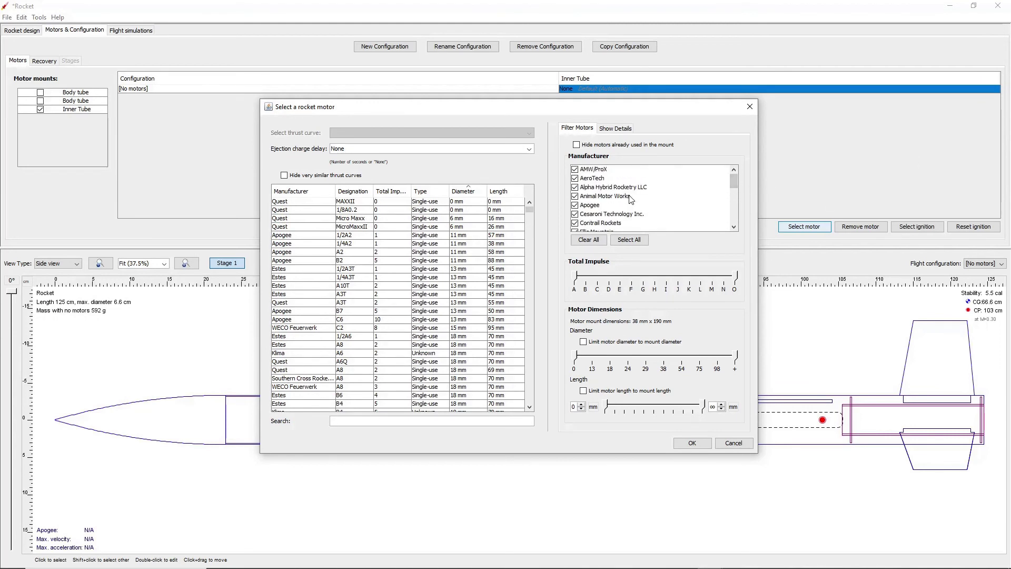
{"action": "mouse_move", "coordinate": [577, 276]}
{"action": "left_mouse_down"}
{"action": "mouse_move", "coordinate": [588, 280]}
{"action": "mouse_move", "coordinate": [577, 277]}
{"action": "left_mouse_up"}
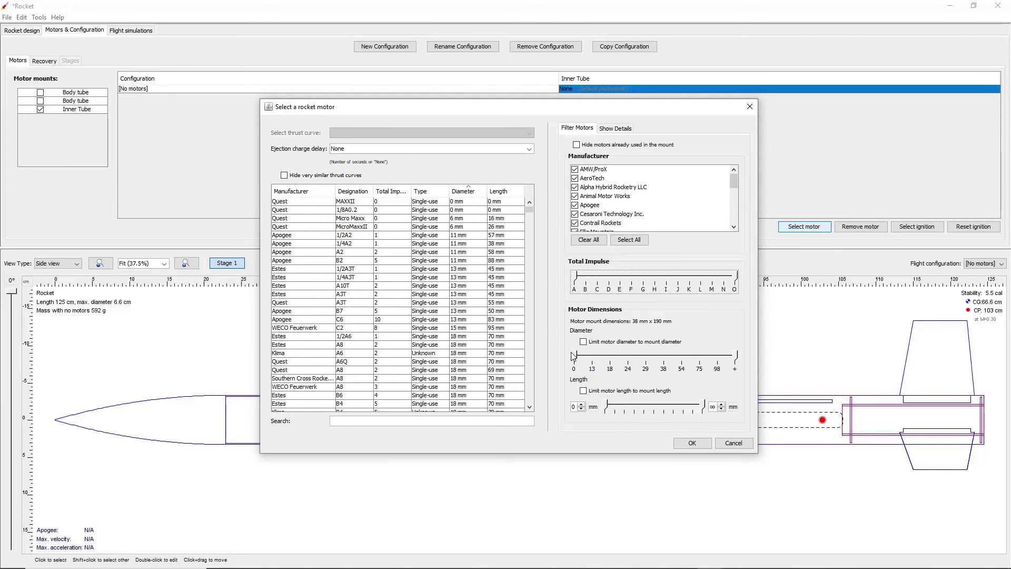
{"action": "left_click_drag", "start_coordinate": [576, 357], "coordinate": [514, 362]}
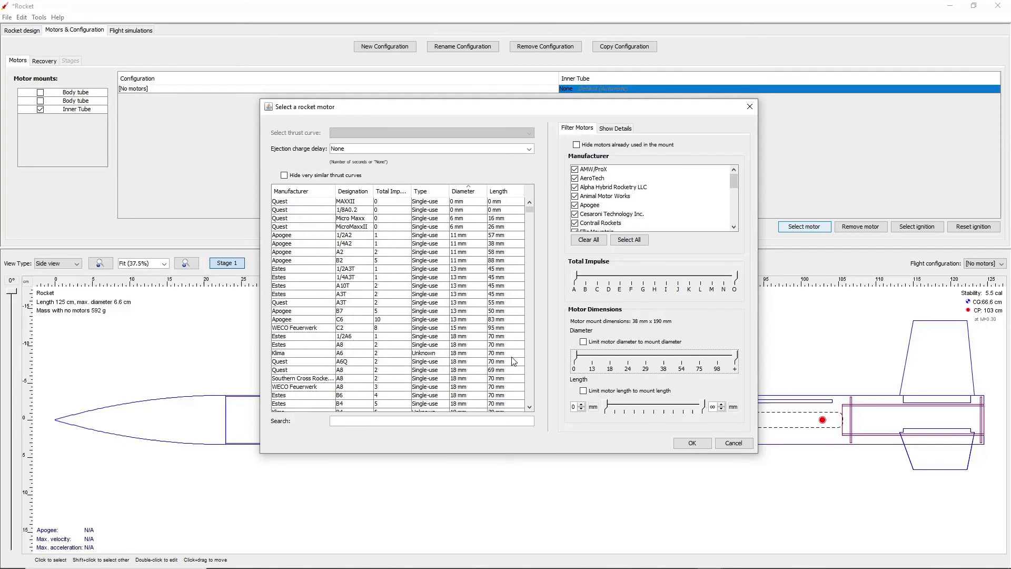
{"action": "left_click", "coordinate": [629, 242]}
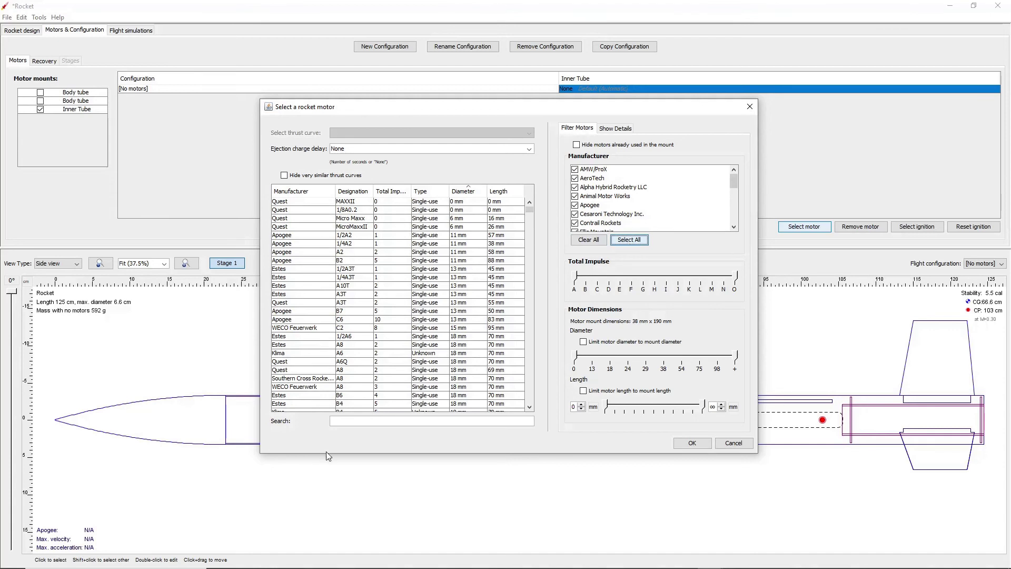
{"action": "left_click", "coordinate": [377, 421]}
{"action": "type", "text": "H1"}
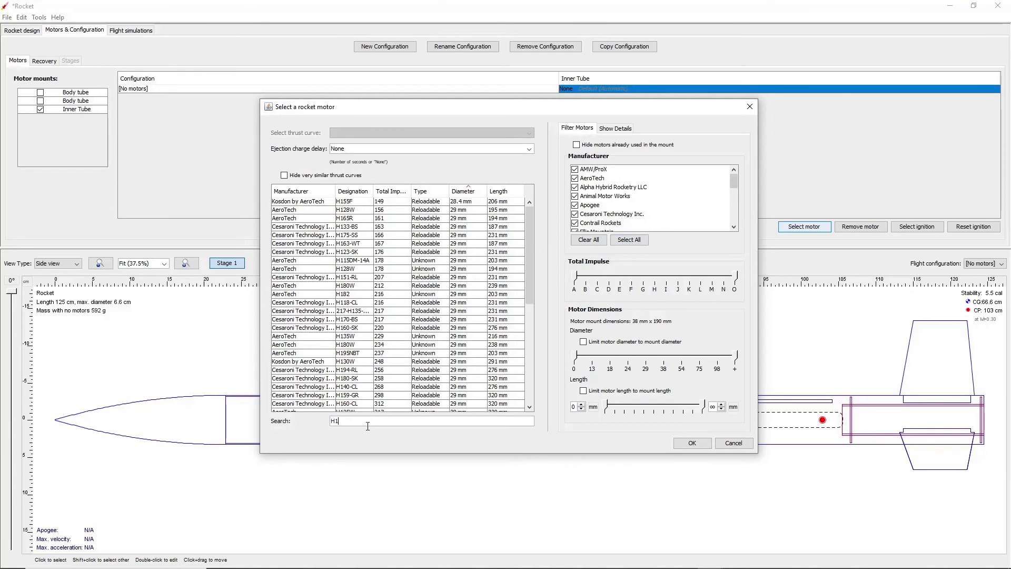
{"action": "type", "text": "10"}
{"action": "left_click", "coordinate": [320, 201]}
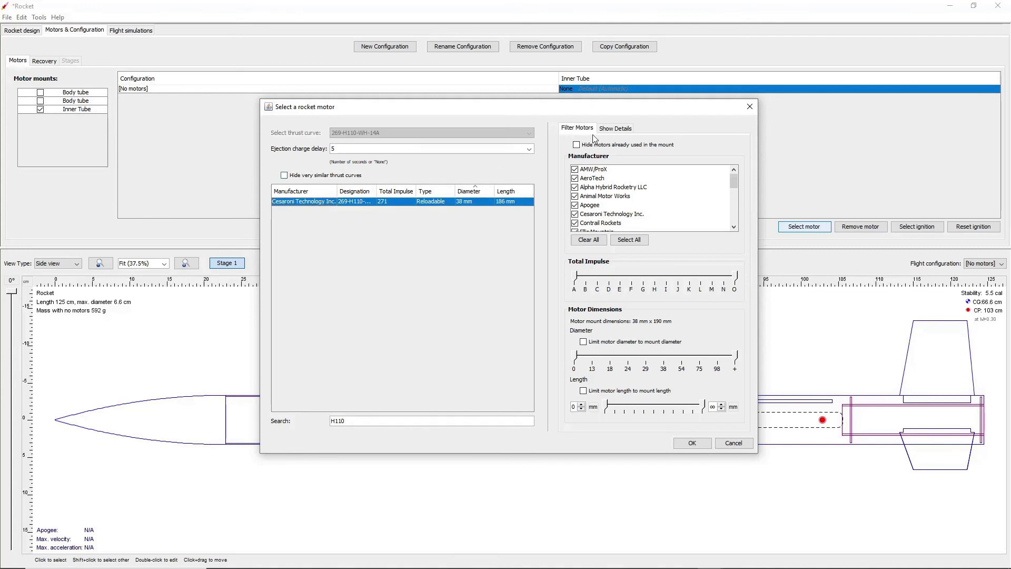
Set the H110 motor's ejection charge delay to 14 seconds
{"action": "left_click", "coordinate": [606, 129]}
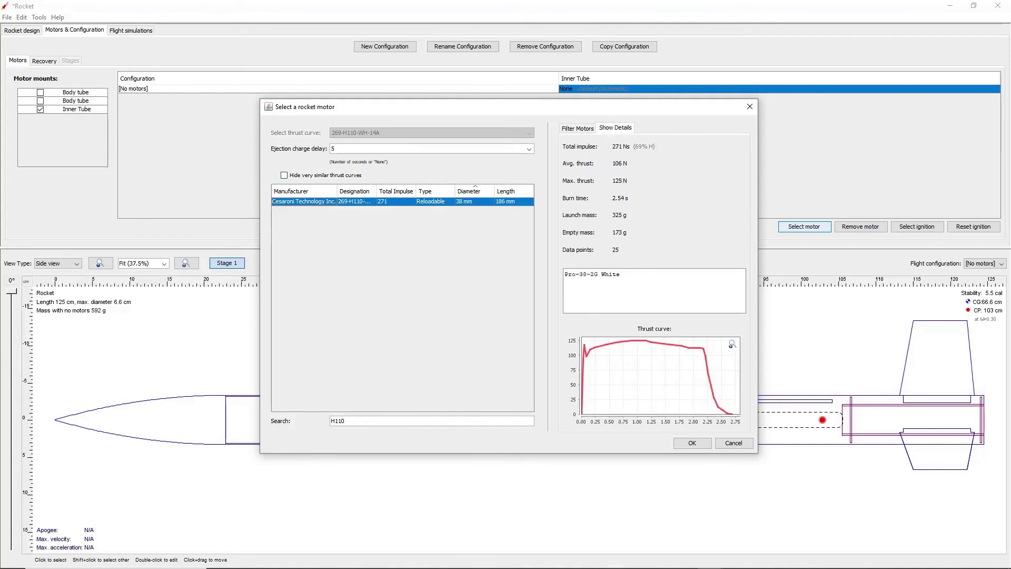
{"action": "left_click", "coordinate": [578, 130]}
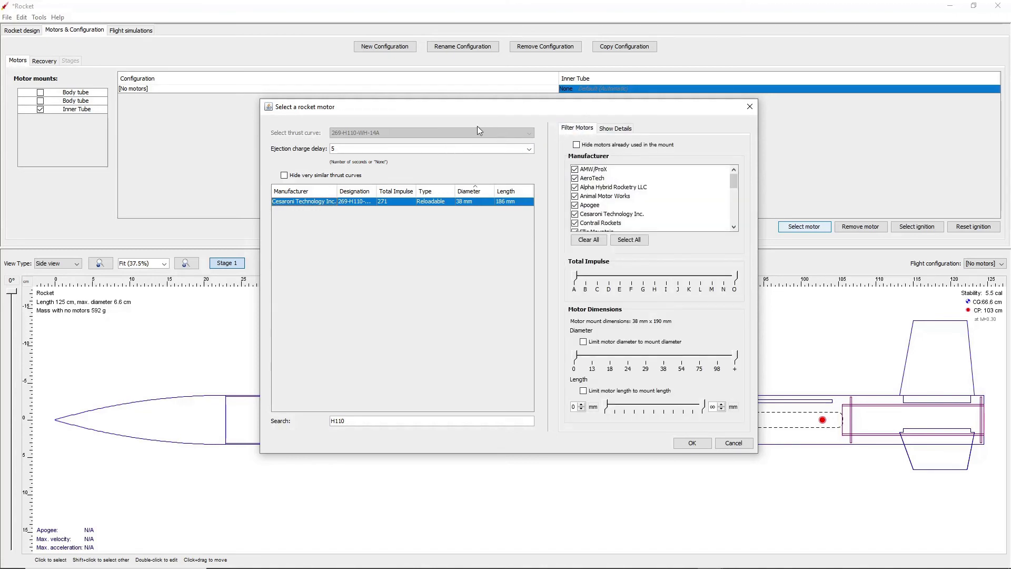
{"action": "left_click", "coordinate": [529, 149]}
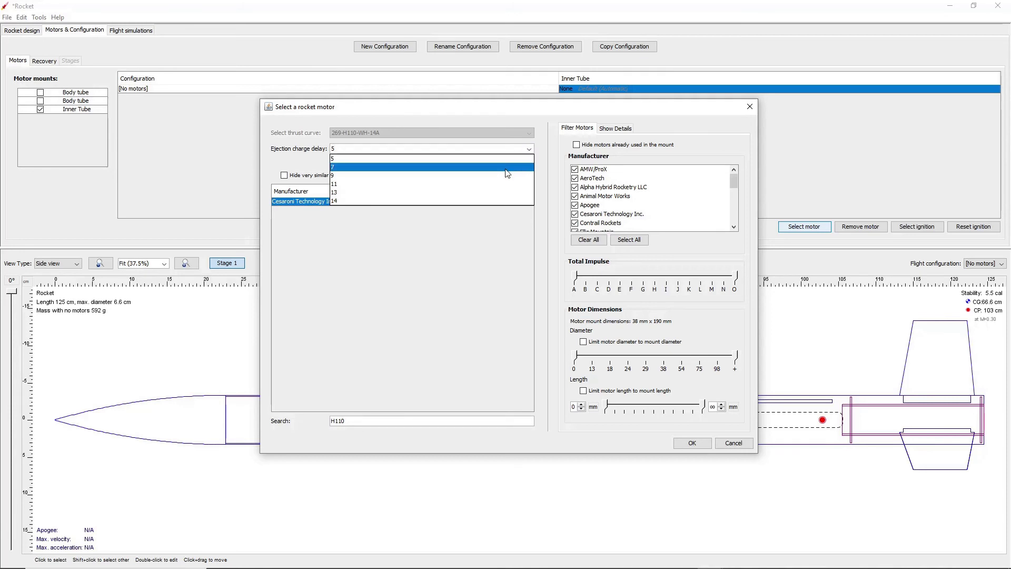
{"action": "left_click", "coordinate": [485, 201]}
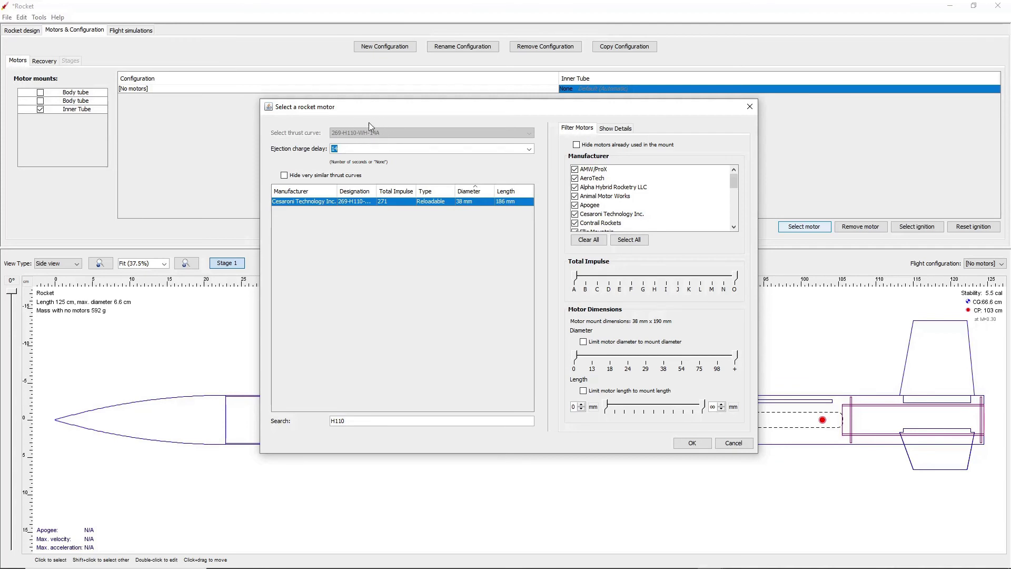
{"action": "left_click", "coordinate": [354, 145]}
Confirm the H110 motor, check its ignition settings unchanged, and select Simulation 1
{"action": "left_click", "coordinate": [683, 443]}
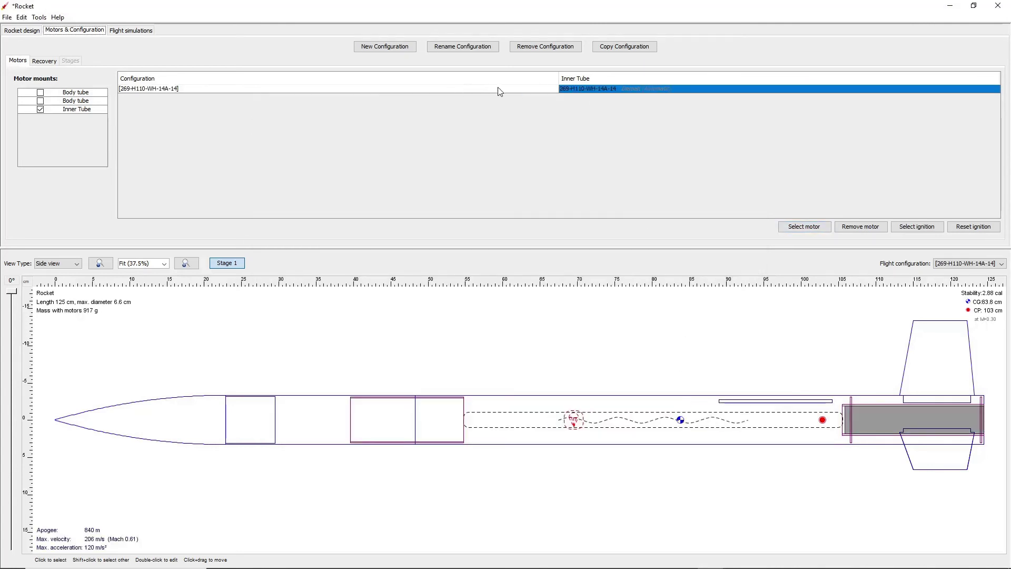
{"action": "left_click", "coordinate": [583, 91]}
{"action": "left_click", "coordinate": [916, 226]}
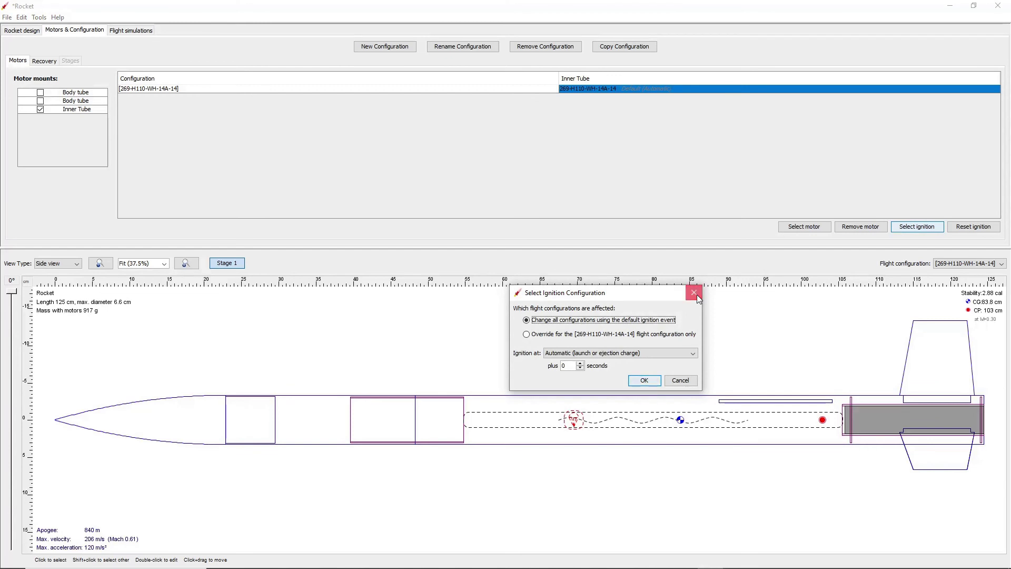
{"action": "left_click", "coordinate": [695, 294]}
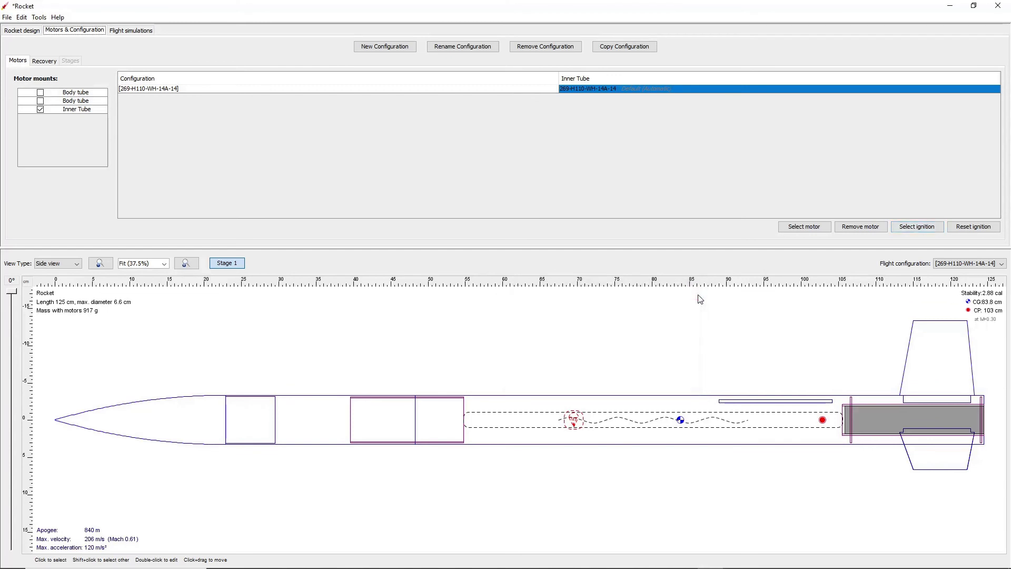
{"action": "left_click", "coordinate": [141, 31]}
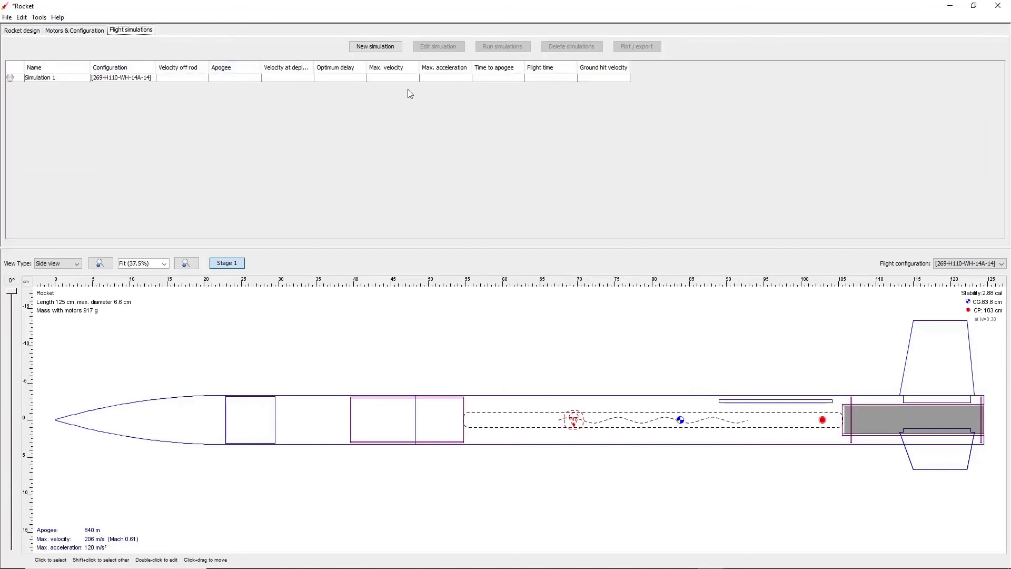
{"action": "left_click", "coordinate": [261, 80]}
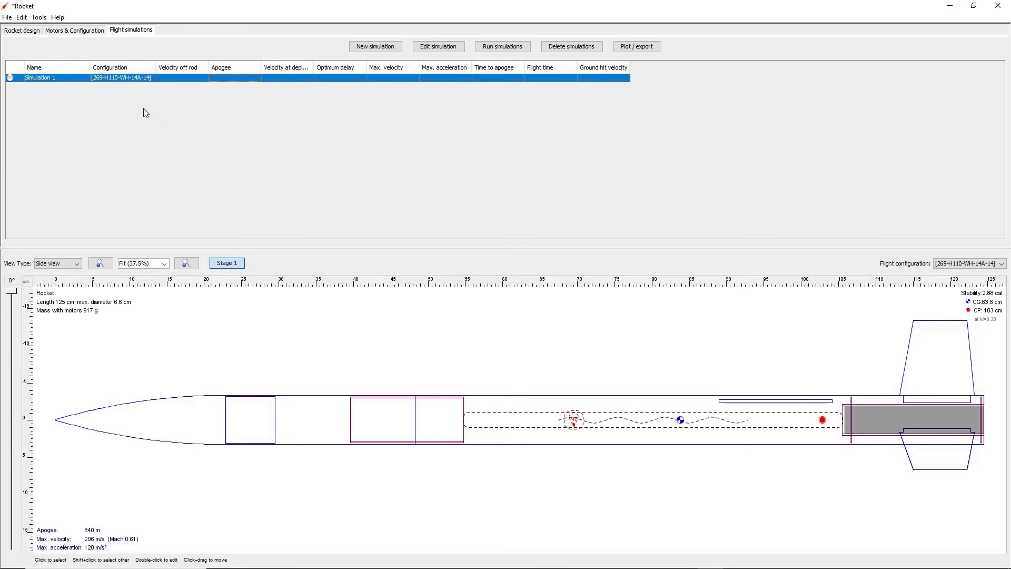
Create a new flight configuration and pick the Cesaroni H225-14A motor by searching H225
{"action": "left_click", "coordinate": [80, 31]}
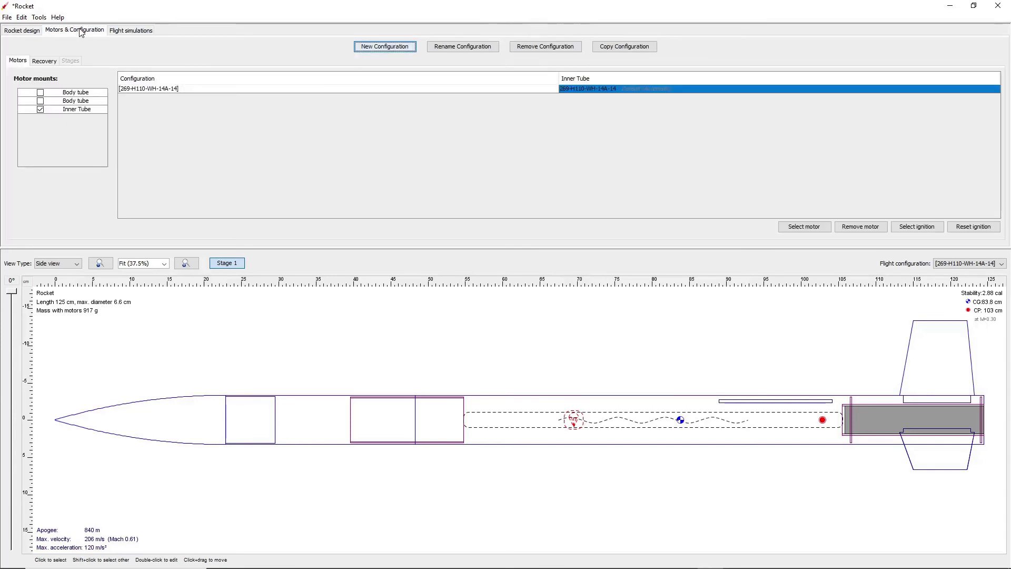
{"action": "left_click", "coordinate": [404, 48]}
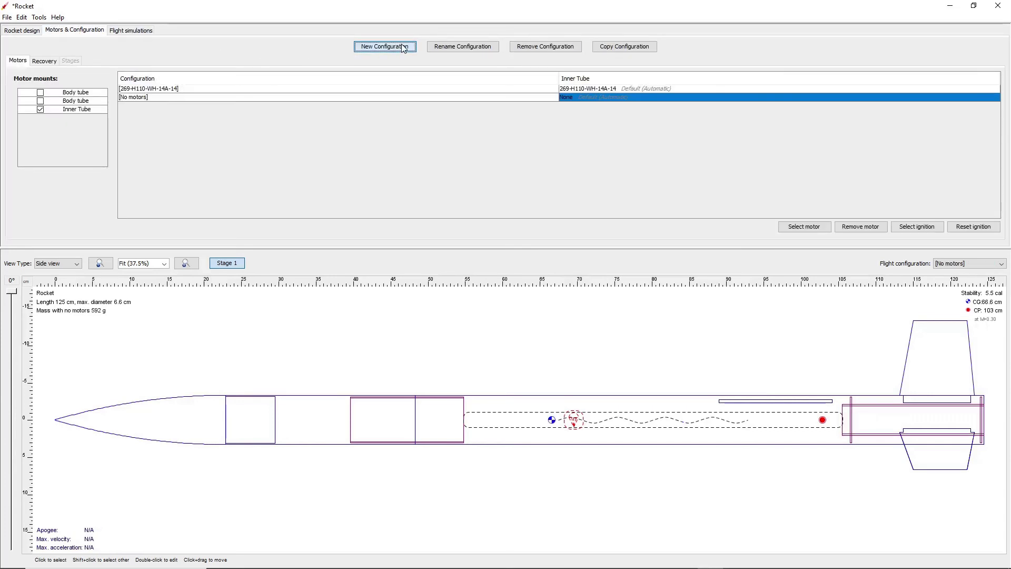
{"action": "left_click", "coordinate": [793, 228]}
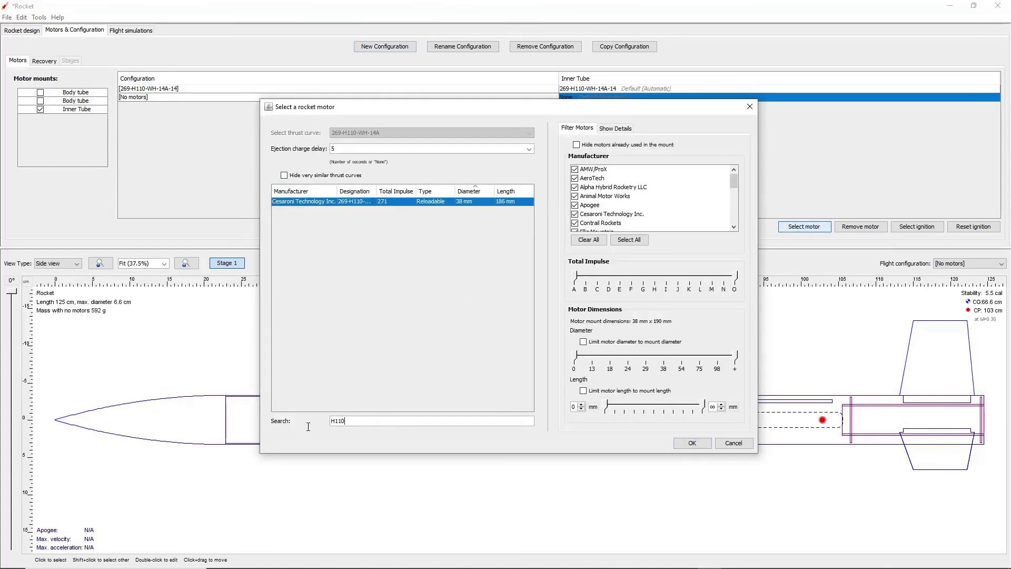
{"action": "left_click_drag", "start_coordinate": [334, 422], "coordinate": [346, 422]}
{"action": "type", "text": "225"}
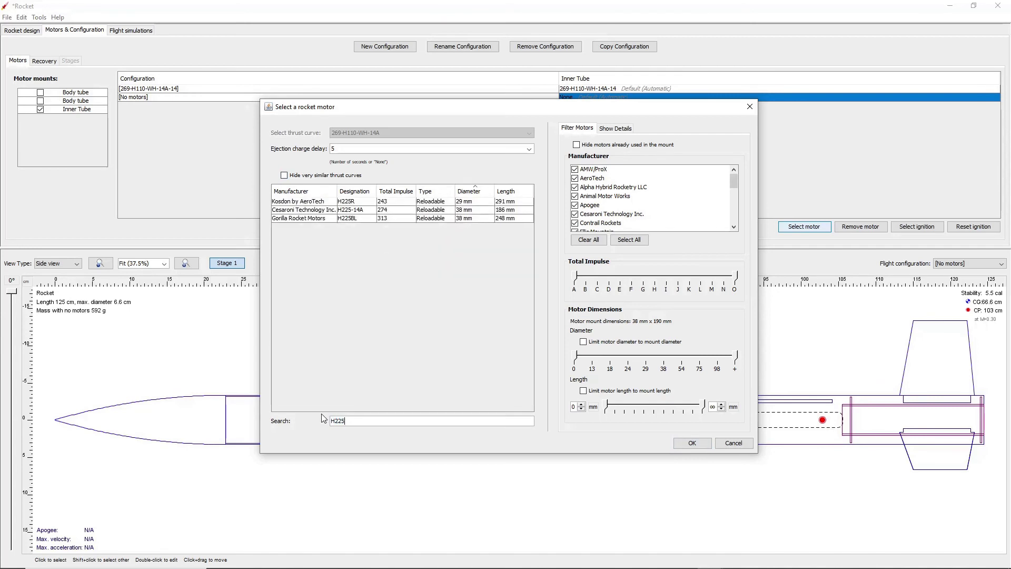
{"action": "left_click", "coordinate": [322, 212]}
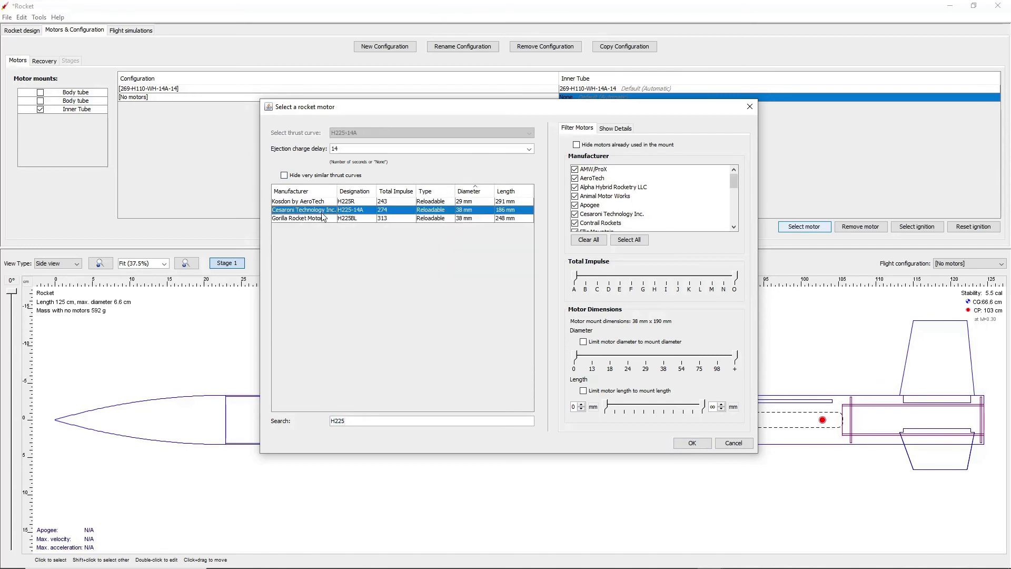
Confirm the H225 motor and select both Simulation 2 and Simulation 1
{"action": "left_click", "coordinate": [684, 442]}
{"action": "left_click", "coordinate": [127, 31]}
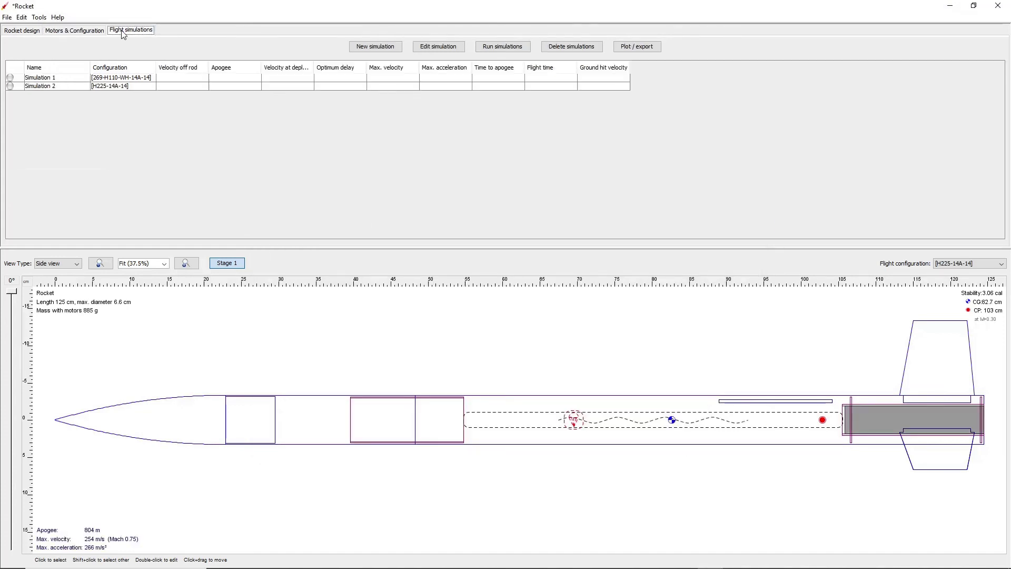
{"action": "left_click", "coordinate": [120, 87]}
{"action": "left_click", "coordinate": [123, 78], "text": "shift"}
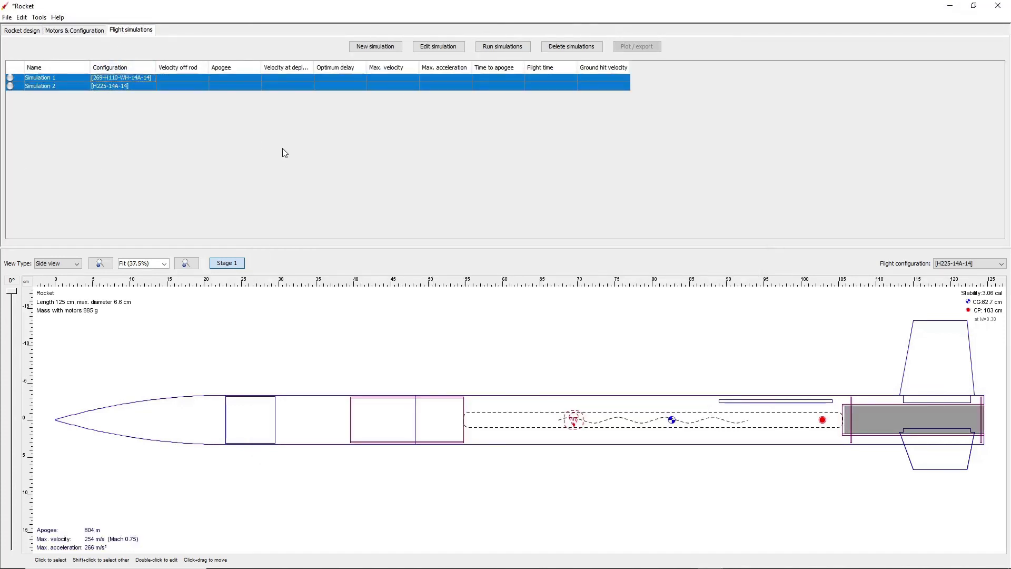
Open Preferences and set the launch rod length unit to feet under Launch conditions
{"action": "left_click", "coordinate": [21, 17]}
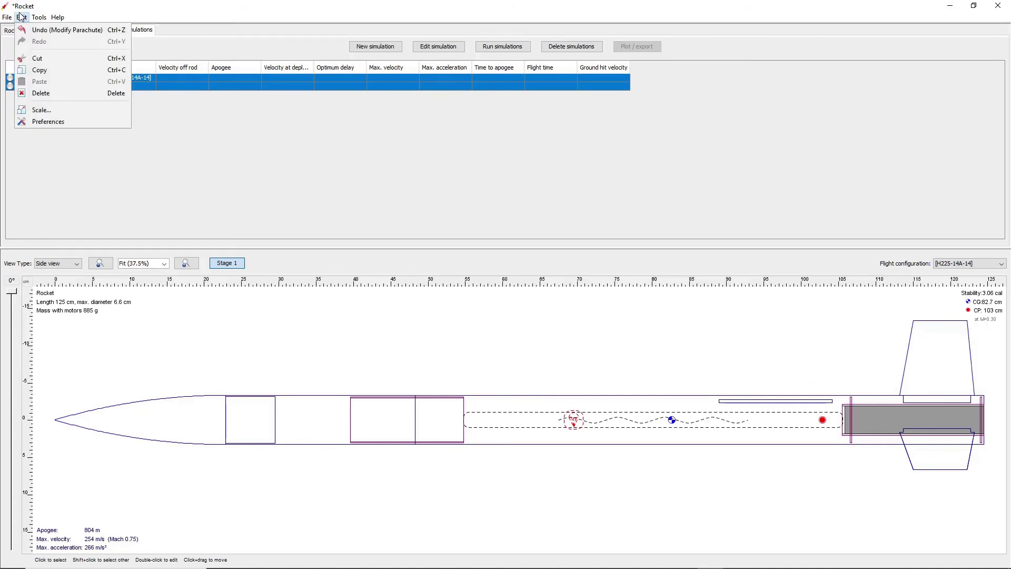
{"action": "left_click", "coordinate": [67, 121]}
{"action": "left_click_drag", "start_coordinate": [230, 114], "coordinate": [469, 154]}
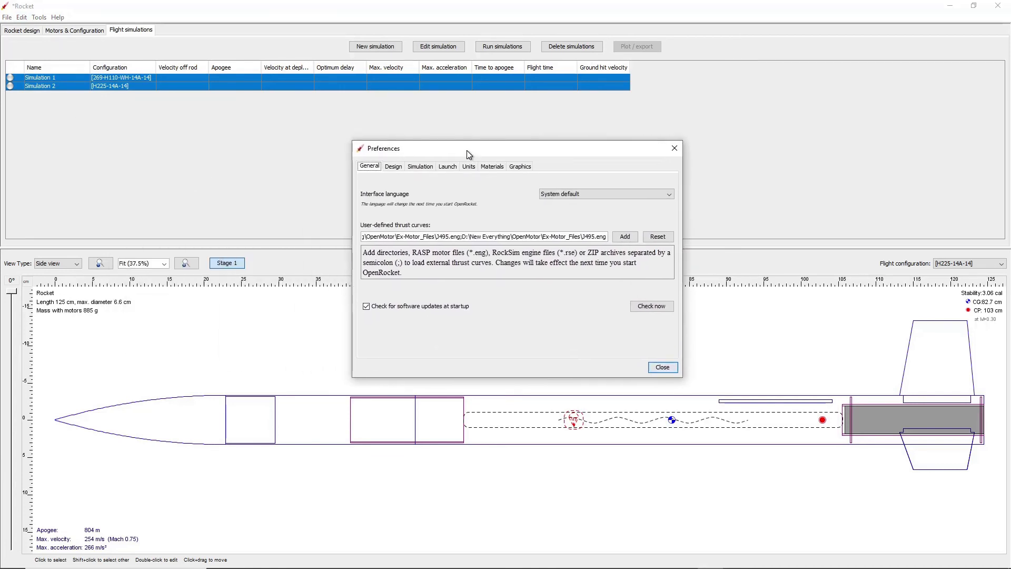
{"action": "left_click", "coordinate": [447, 168]}
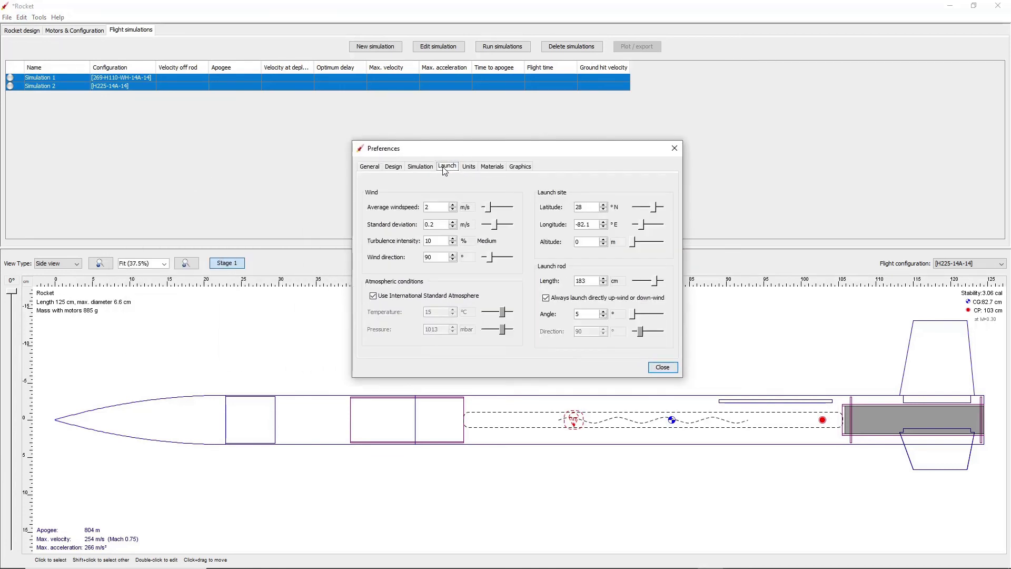
{"action": "left_click", "coordinate": [588, 208]}
{"action": "left_click", "coordinate": [616, 280]}
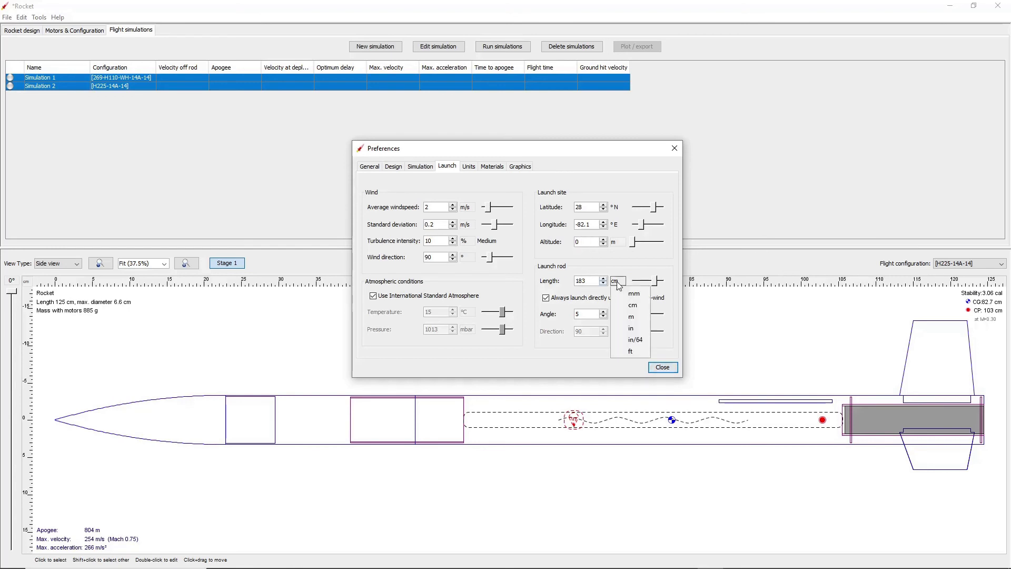
{"action": "left_click", "coordinate": [634, 349]}
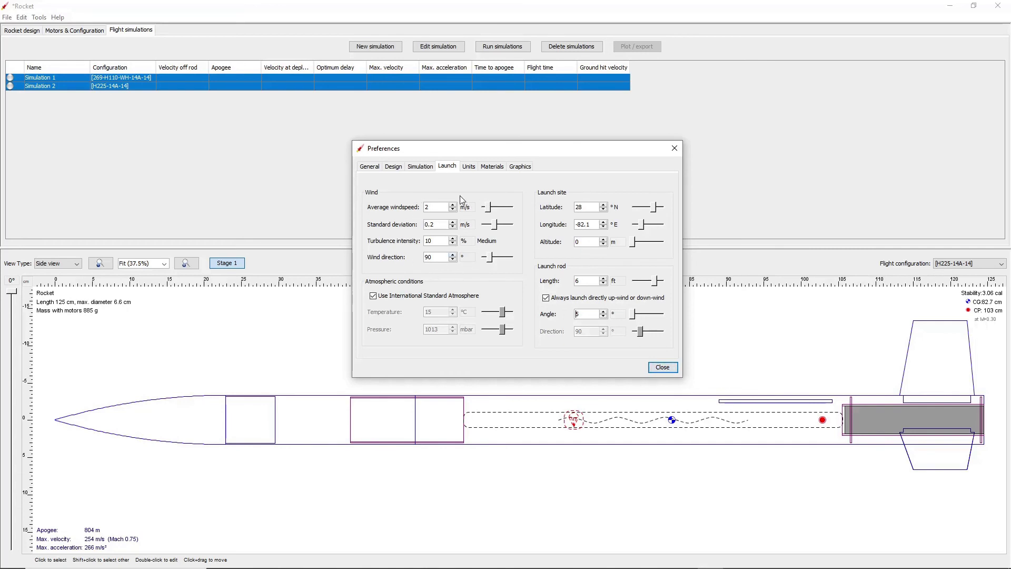
Apply the Default imperial units, review the Materials densities, and close Preferences
{"action": "left_click", "coordinate": [468, 166]}
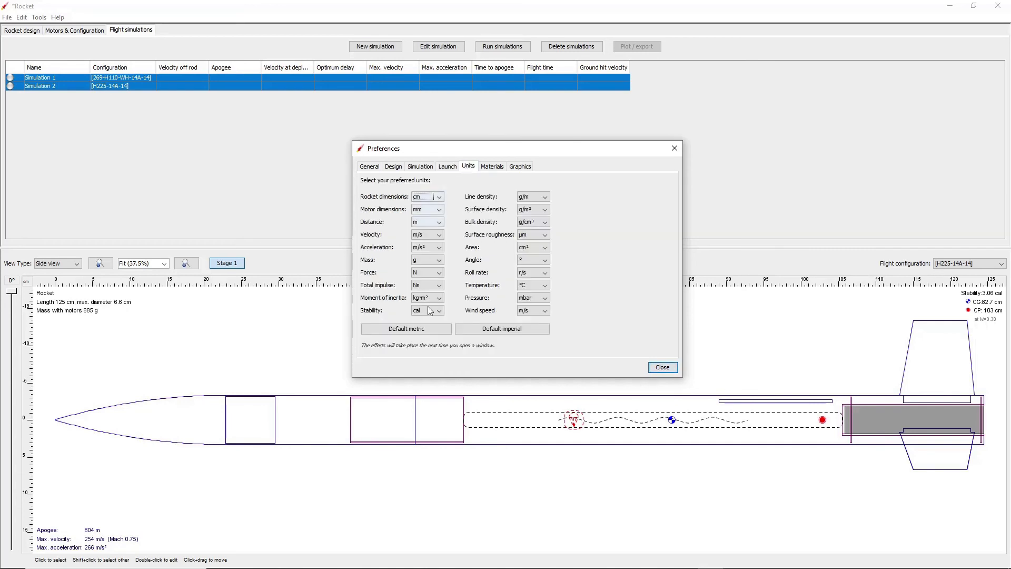
{"action": "left_click", "coordinate": [503, 329]}
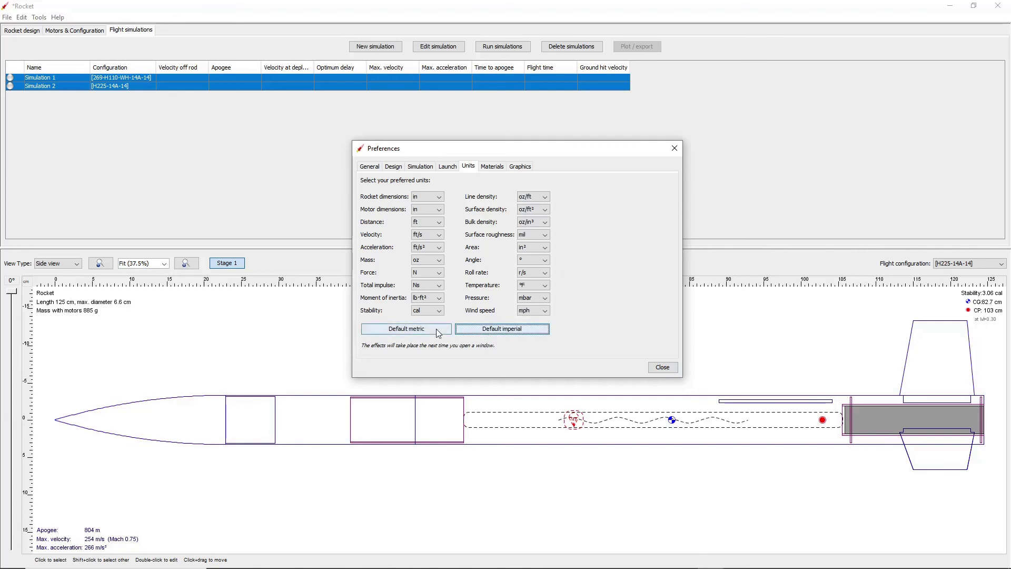
{"action": "left_click", "coordinate": [493, 166]}
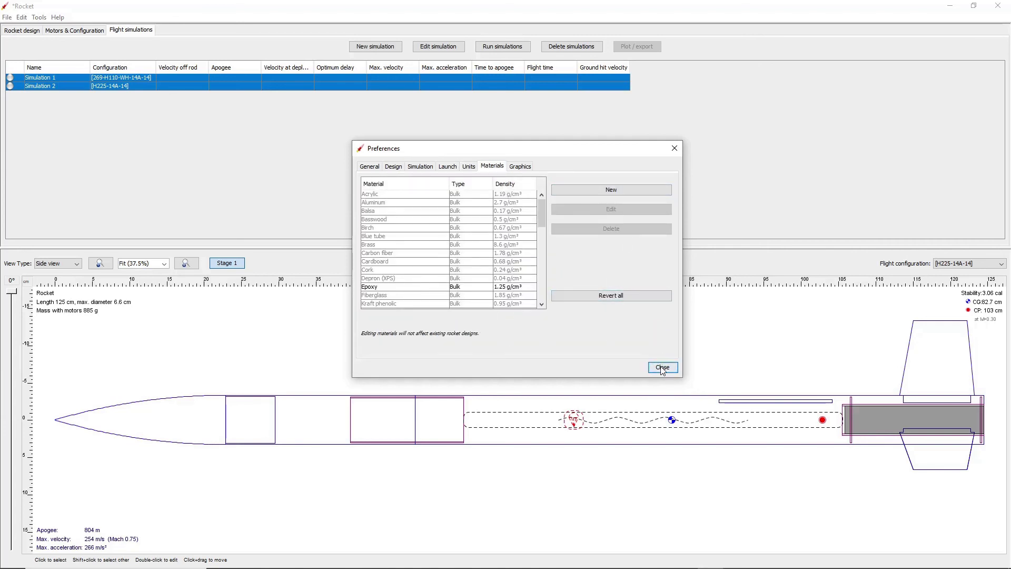
{"action": "left_click", "coordinate": [662, 369]}
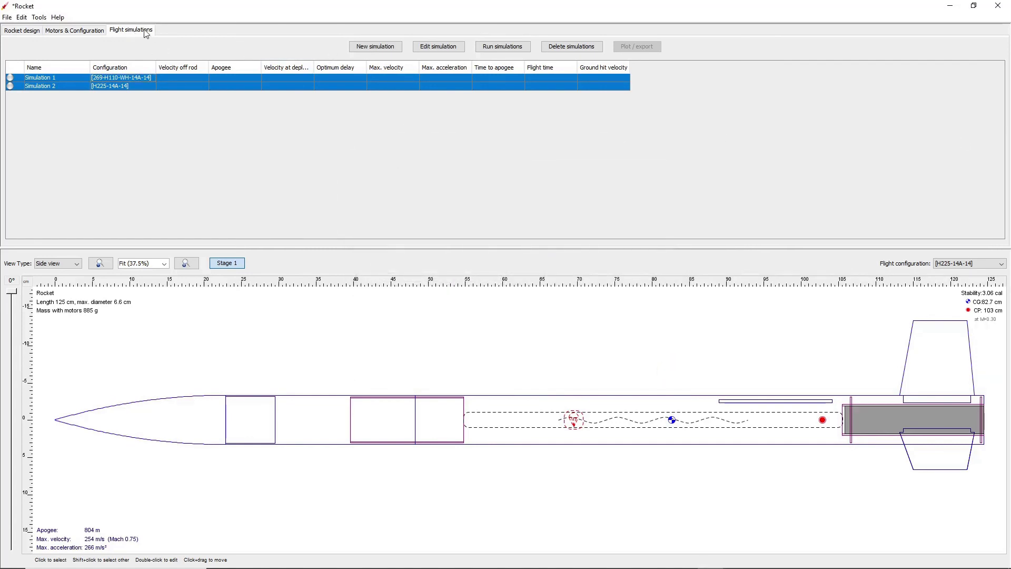
Run both simulations (835 m and 801 m apogee) and plot Simulation 1's vertical motion vs. time
{"action": "left_click", "coordinate": [501, 47]}
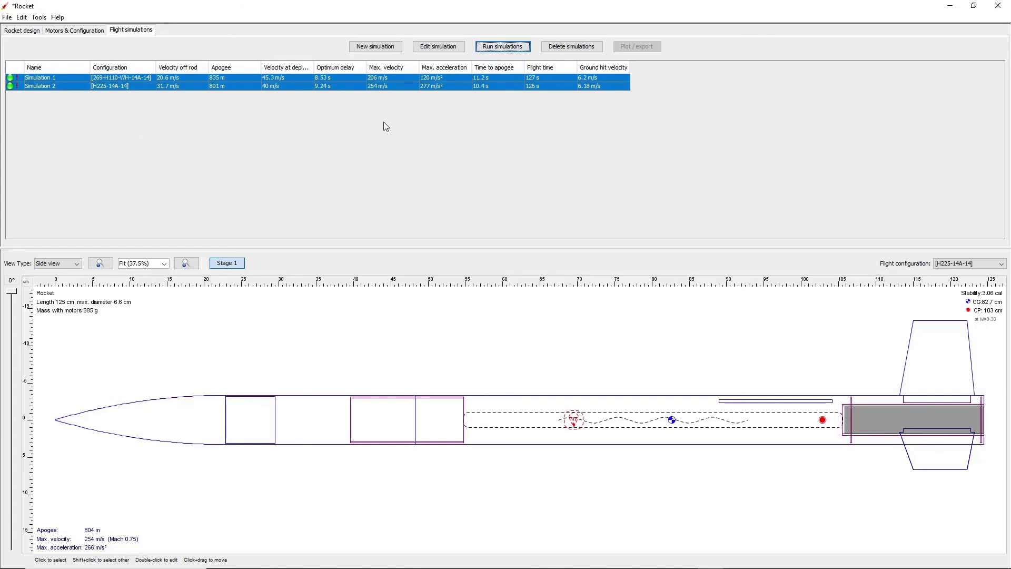
{"action": "left_click", "coordinate": [293, 78]}
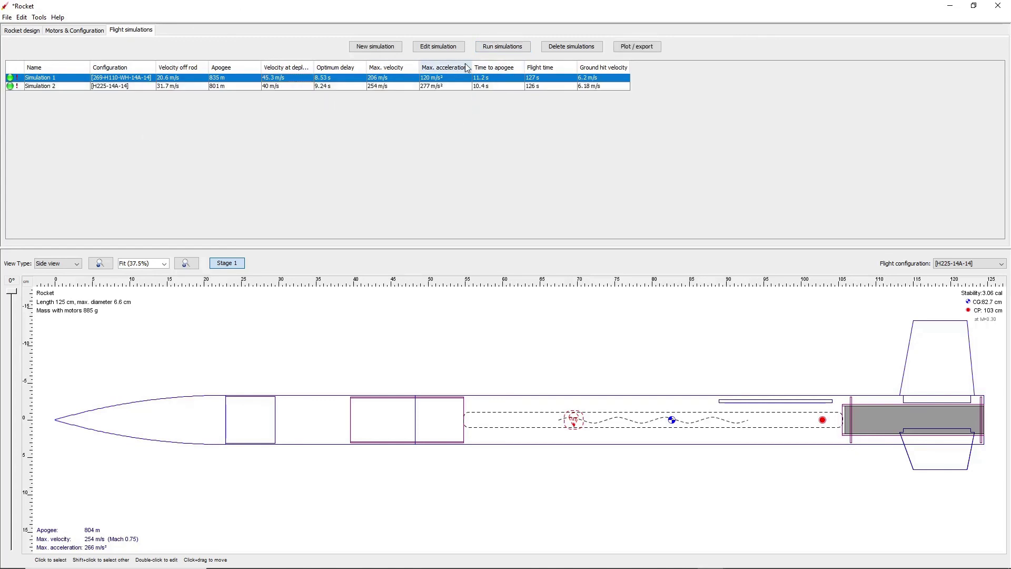
{"action": "left_click", "coordinate": [650, 46]}
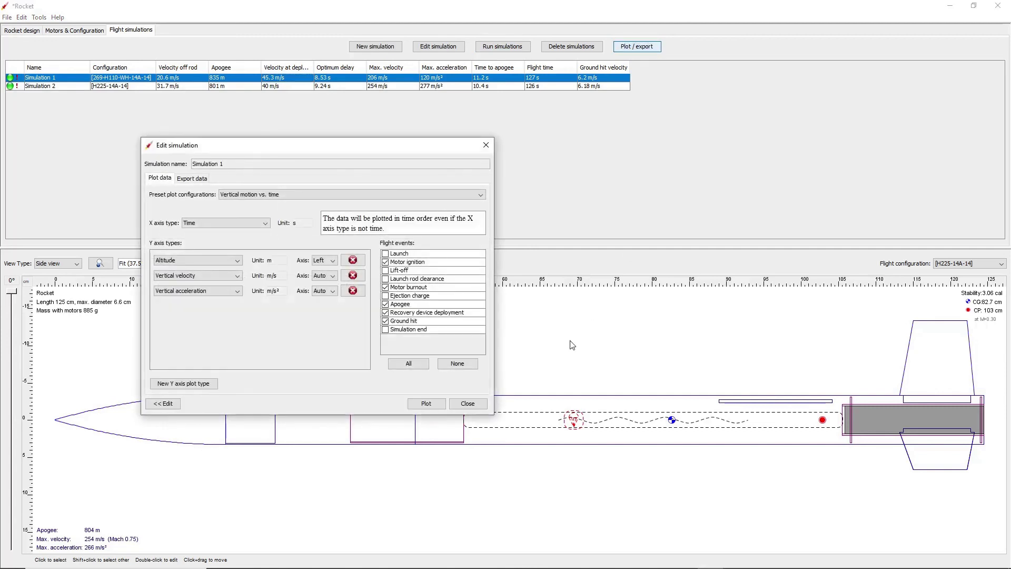
{"action": "left_click", "coordinate": [441, 406]}
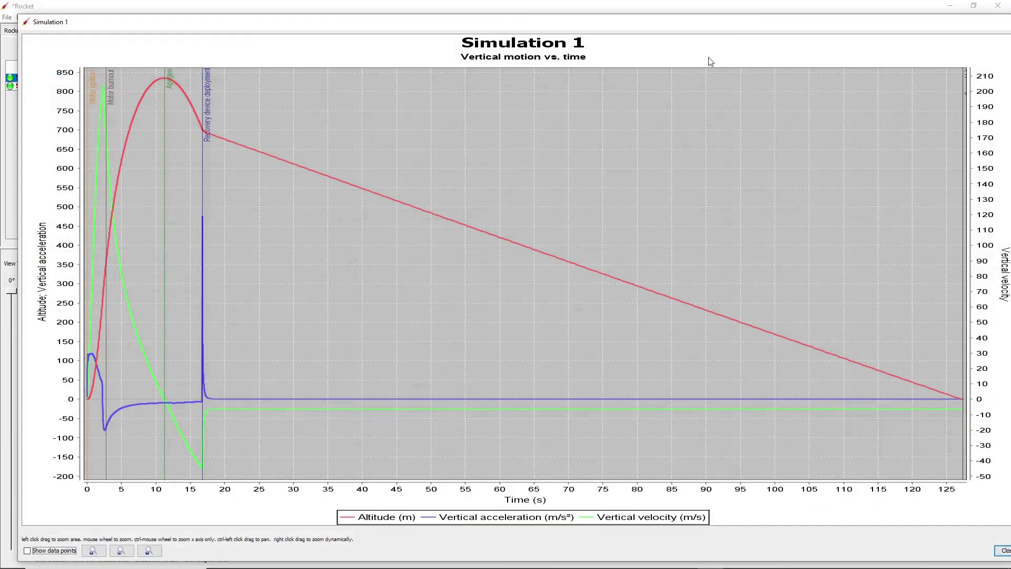
{"action": "left_click_drag", "start_coordinate": [693, 23], "coordinate": [663, 13]}
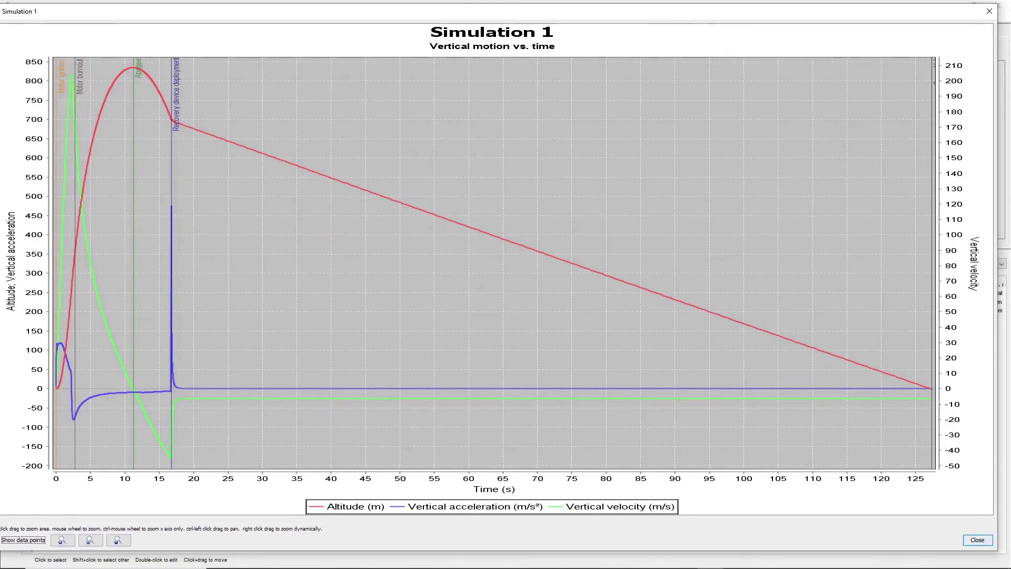
Close the plot and review the component analysis, briefly varying the angle of attack
{"action": "left_click", "coordinate": [982, 542]}
{"action": "left_click", "coordinate": [486, 144]}
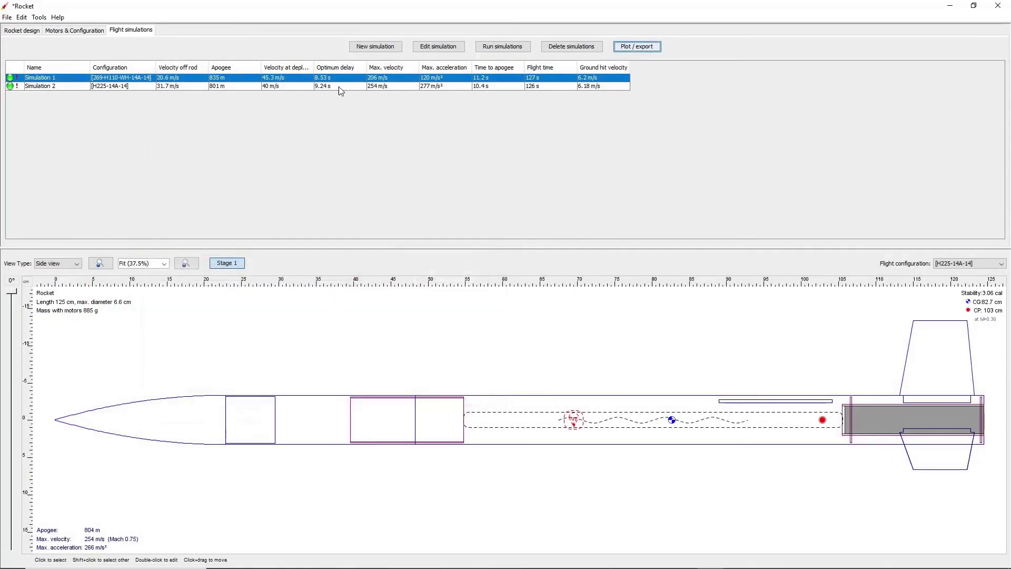
{"action": "left_click", "coordinate": [20, 31]}
{"action": "left_click", "coordinate": [39, 17]}
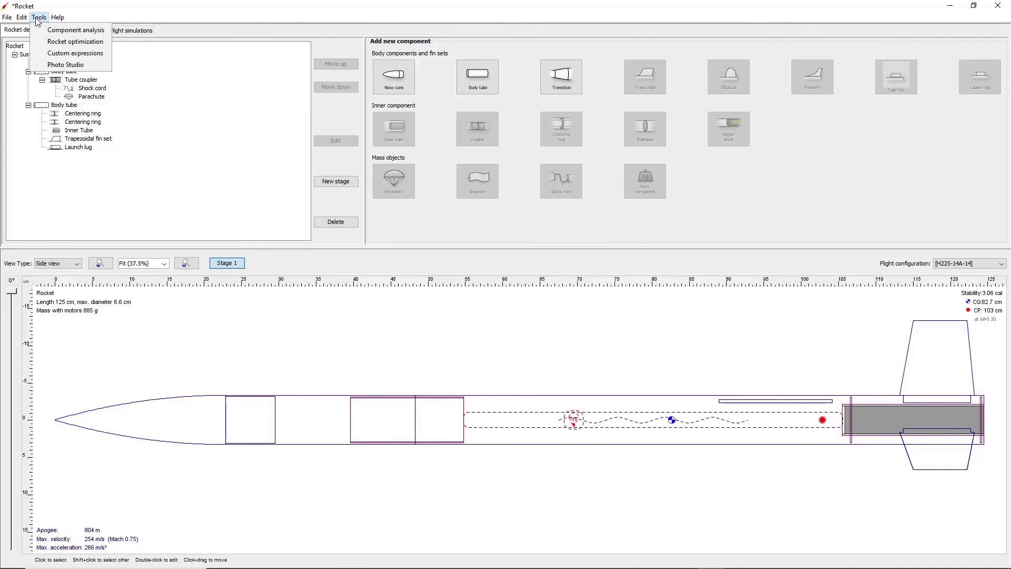
{"action": "left_click", "coordinate": [76, 30]}
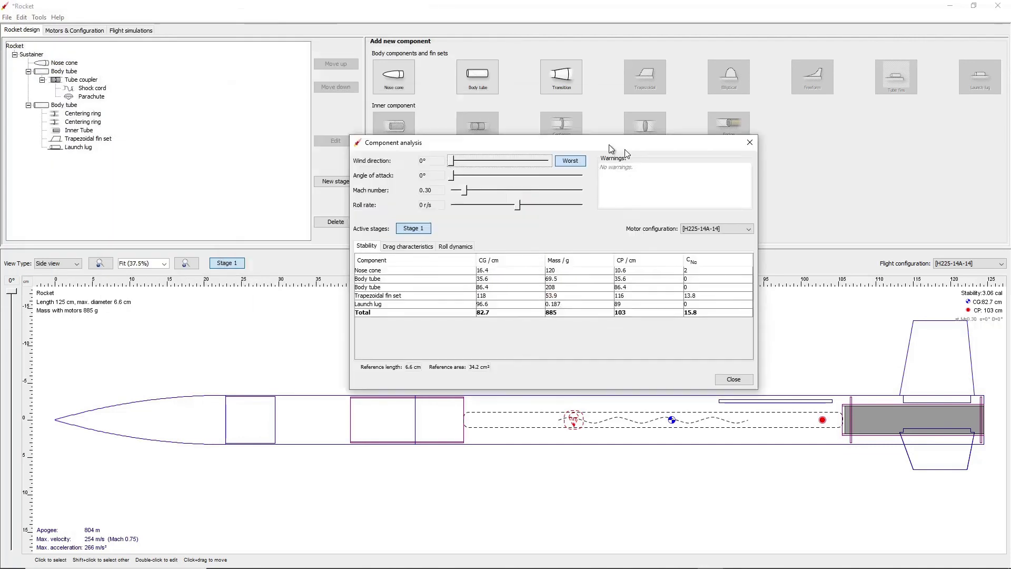
{"action": "left_click_drag", "start_coordinate": [609, 144], "coordinate": [583, 141]}
{"action": "mouse_move", "coordinate": [430, 175]}
{"action": "left_mouse_down"}
{"action": "mouse_move", "coordinate": [500, 177]}
{"action": "mouse_move", "coordinate": [420, 182]}
{"action": "mouse_move", "coordinate": [464, 160]}
{"action": "mouse_move", "coordinate": [433, 161]}
{"action": "left_mouse_up"}
{"action": "left_click", "coordinate": [713, 377]}
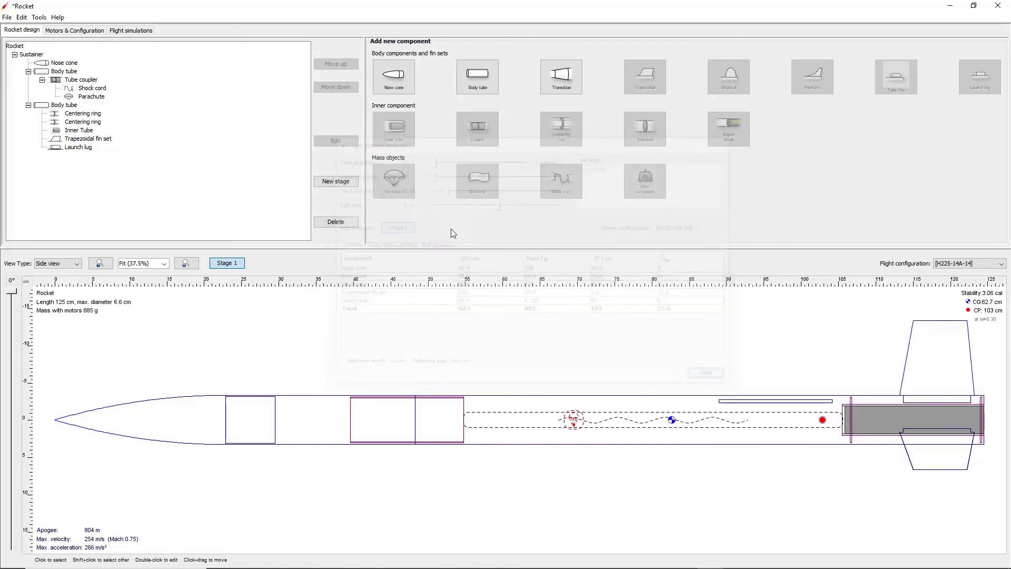
In Rocket optimization, add the Trapezoidal fin set Root chord as the parameter to optimize
{"action": "left_click", "coordinate": [39, 17]}
{"action": "left_click", "coordinate": [62, 43]}
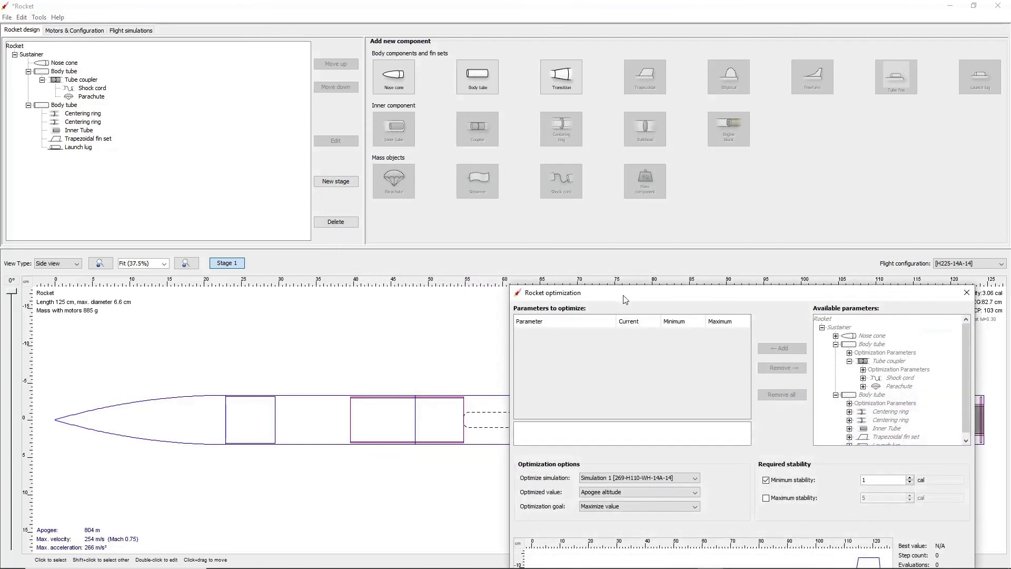
{"action": "left_click_drag", "start_coordinate": [626, 299], "coordinate": [367, 98]}
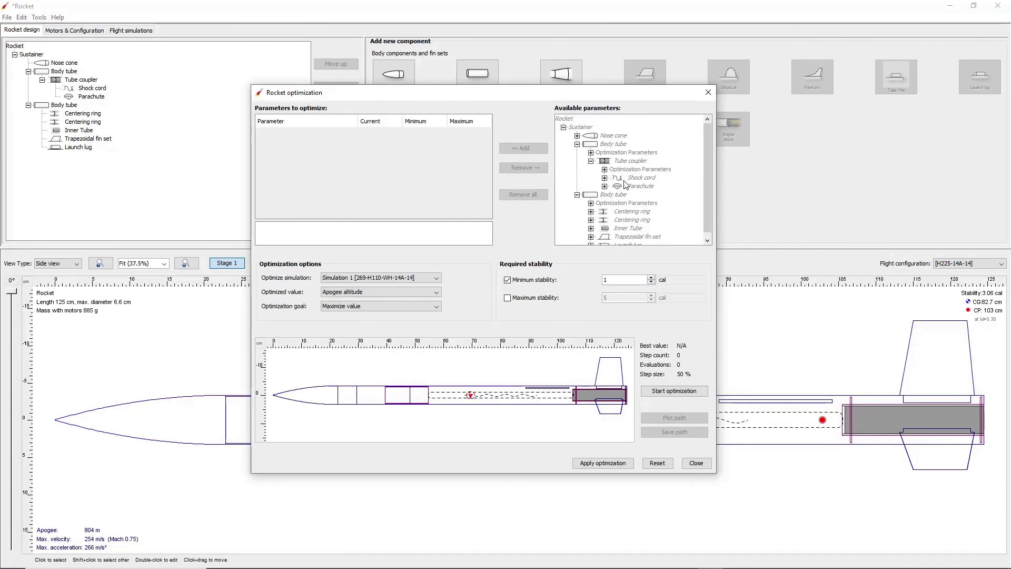
{"action": "scroll", "coordinate": [625, 184], "scroll_direction": "down", "scroll_amount": 1}
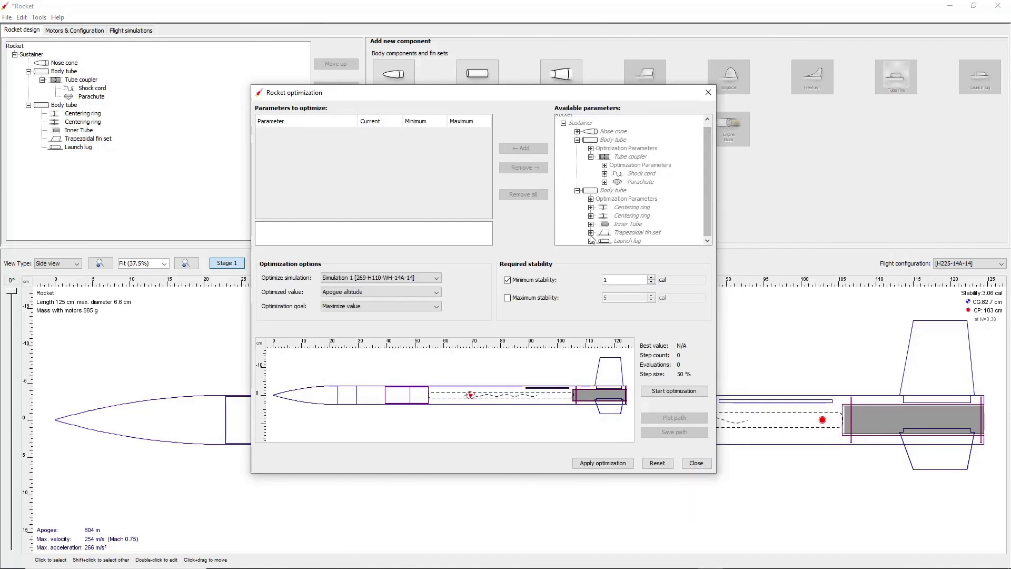
{"action": "left_click", "coordinate": [591, 233]}
{"action": "left_click", "coordinate": [627, 224]}
{"action": "left_click", "coordinate": [529, 149]}
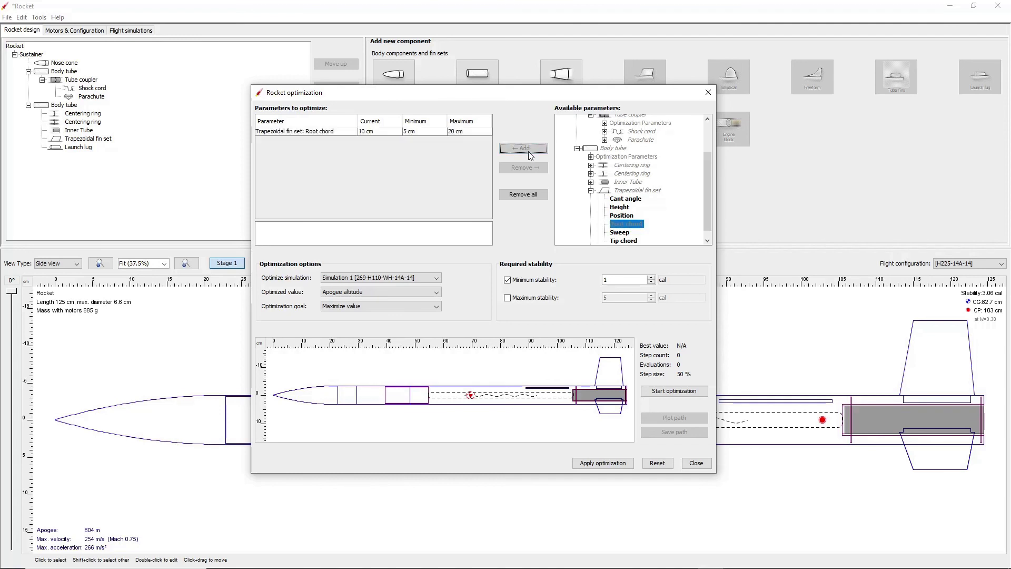
Optimize for maximum apogee, reaching 849 m, and review the 2 cal minimum stability setting
{"action": "left_click", "coordinate": [686, 395]}
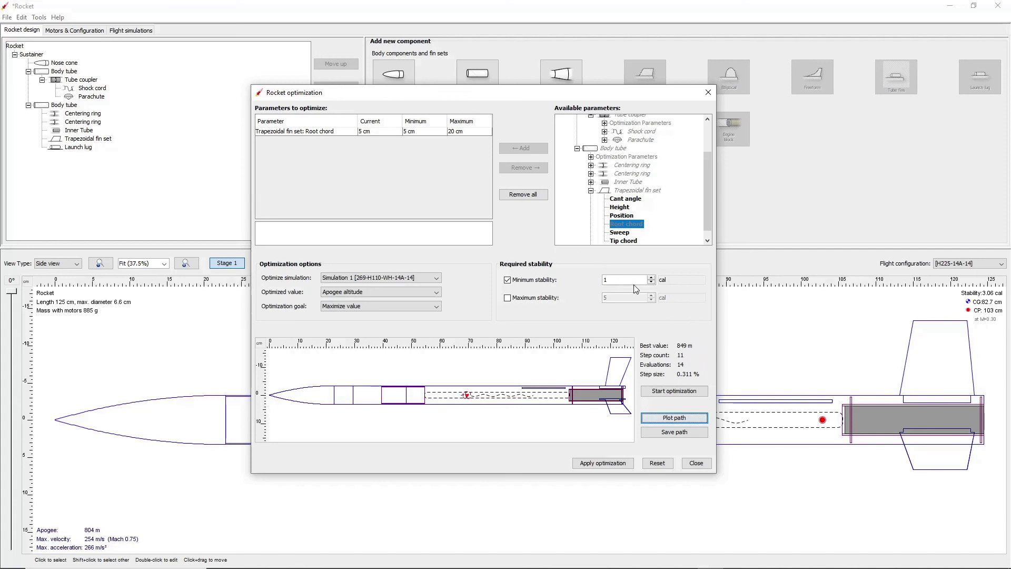
{"action": "left_click", "coordinate": [604, 280]}
{"action": "left_click_drag", "start_coordinate": [604, 280], "coordinate": [626, 282]}
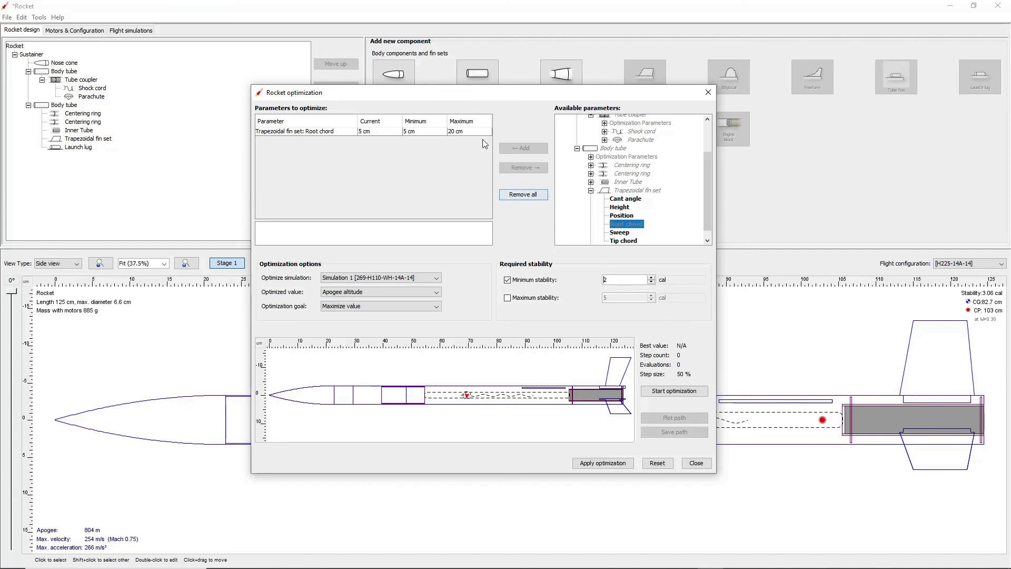
{"action": "left_click", "coordinate": [458, 132]}
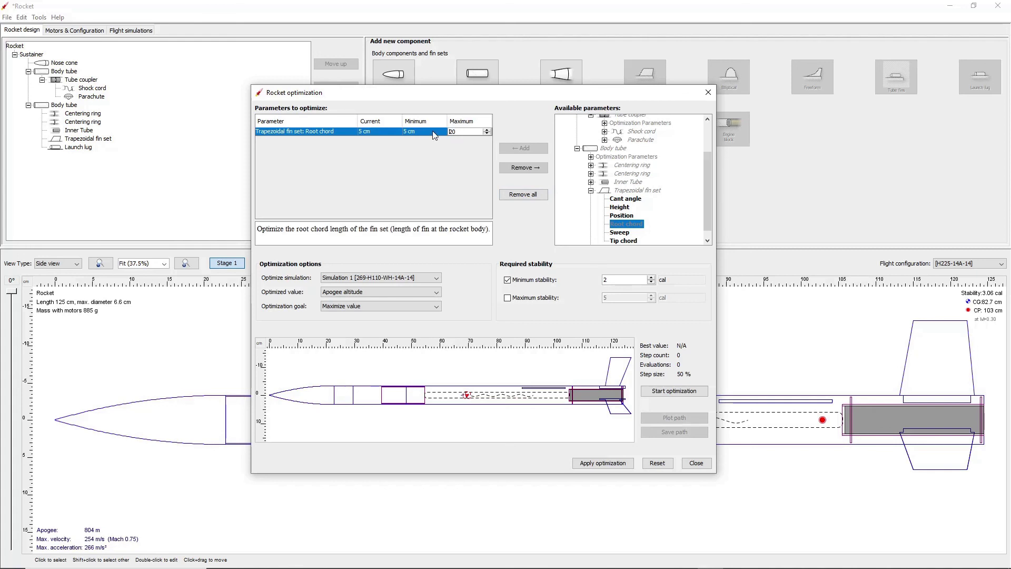
Close the optimizer and preview the rocket in Photo Studio with exhaust smoke and flame enabled
{"action": "left_click", "coordinate": [696, 463]}
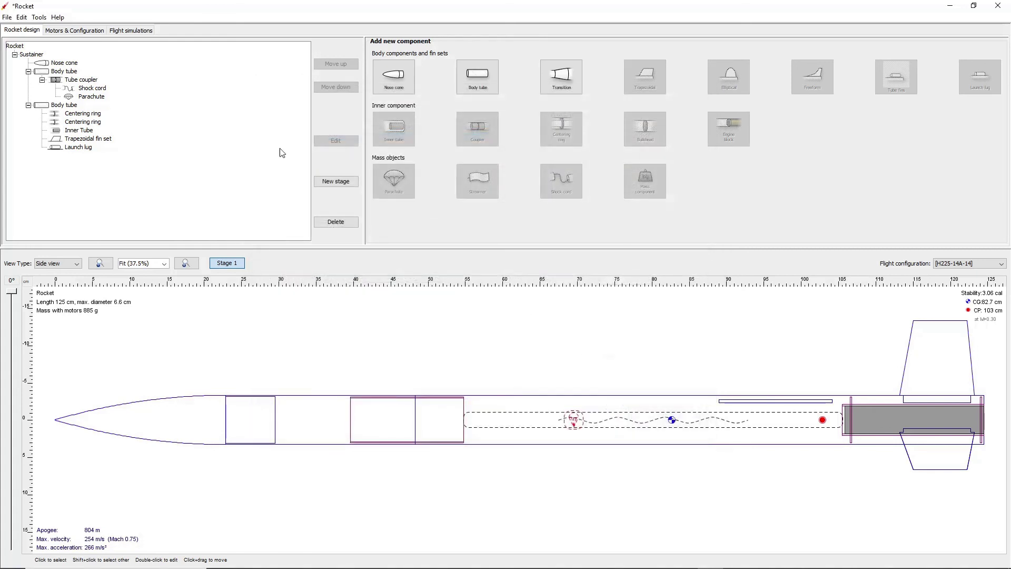
{"action": "left_click", "coordinate": [39, 17]}
{"action": "left_click", "coordinate": [65, 64]}
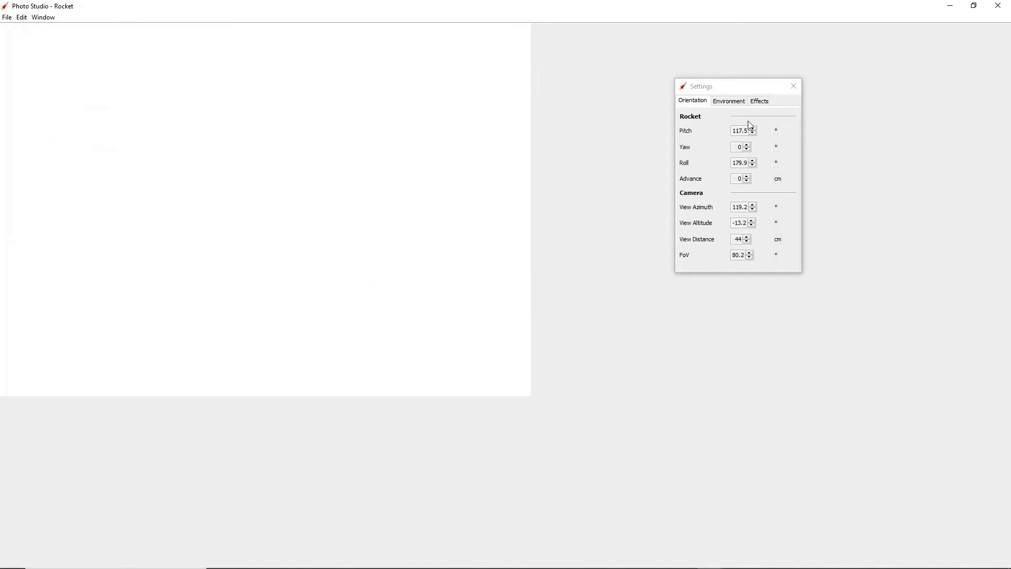
{"action": "left_click", "coordinate": [756, 101]}
{"action": "left_click", "coordinate": [755, 129]}
{"action": "left_click", "coordinate": [755, 159]}
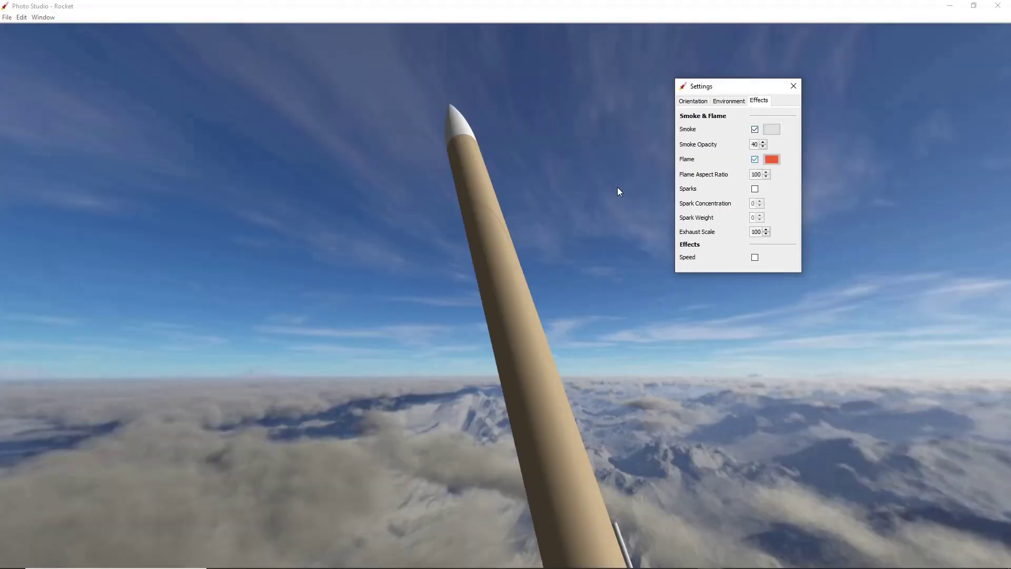
{"action": "scroll", "coordinate": [617, 188], "scroll_direction": "down", "scroll_amount": 5}
{"action": "left_click", "coordinate": [998, 5]}
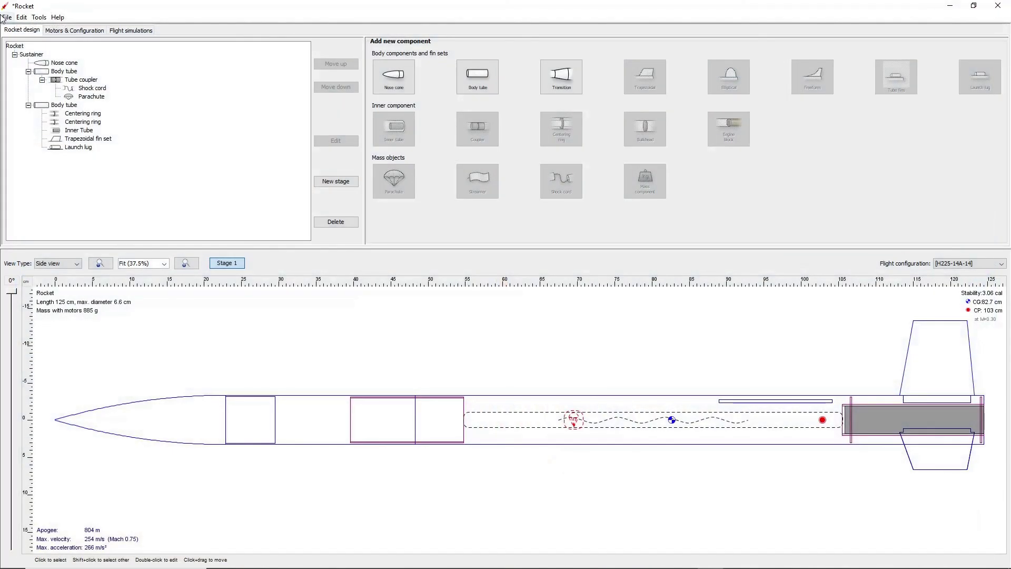
Start the Introduction guided tour
{"action": "left_click", "coordinate": [7, 17]}
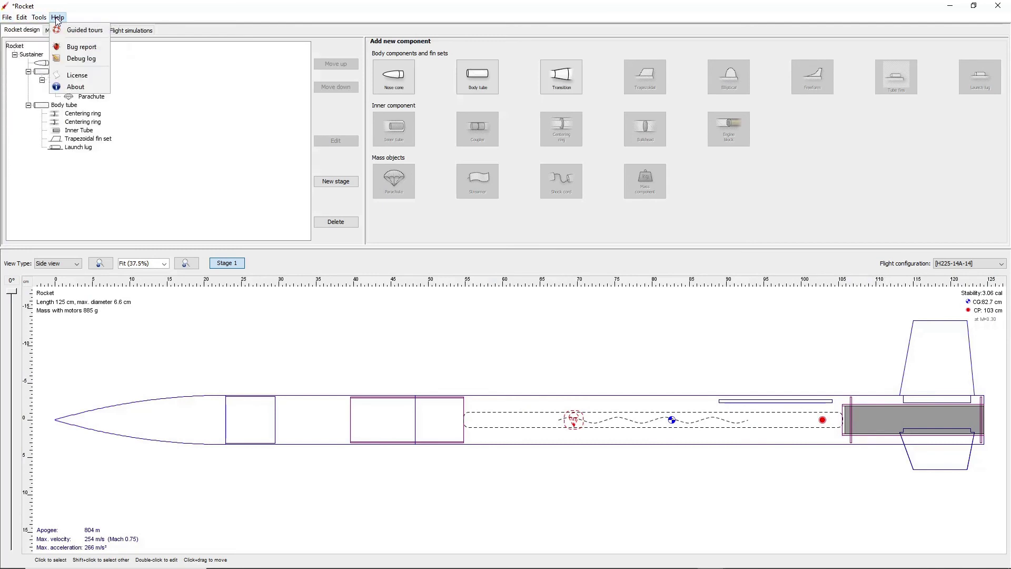
{"action": "left_click", "coordinate": [64, 30]}
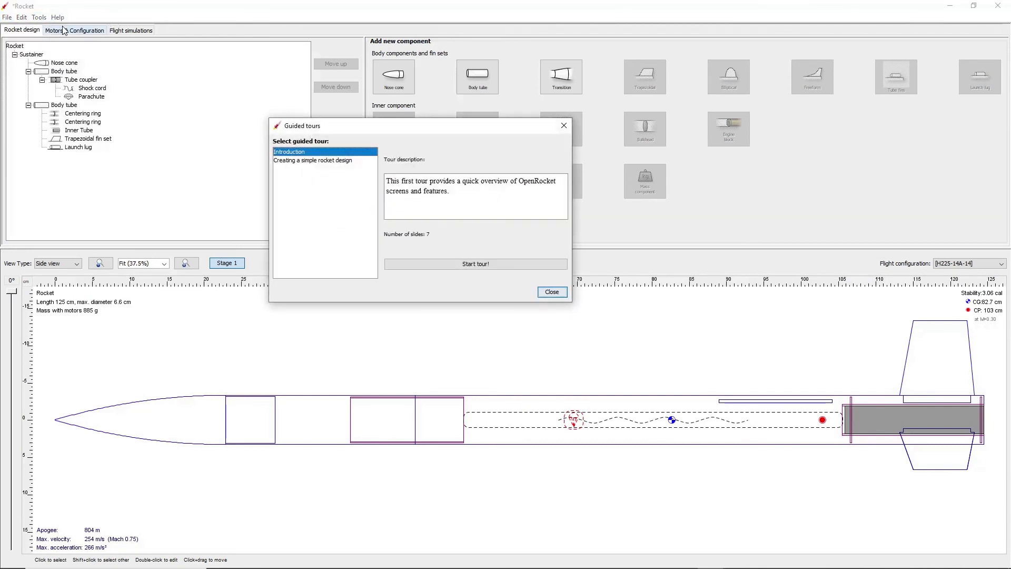
{"action": "left_click", "coordinate": [400, 264]}
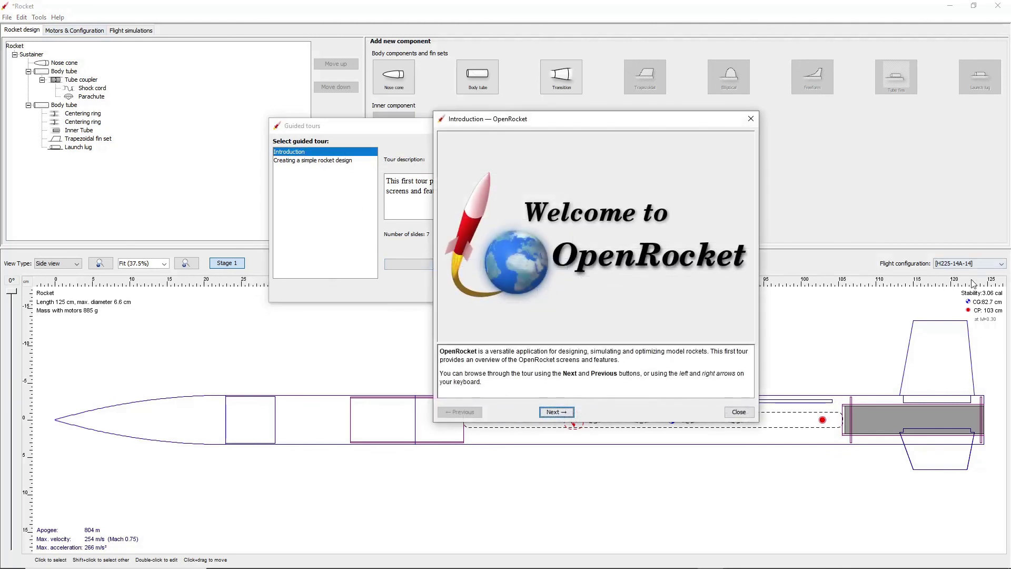